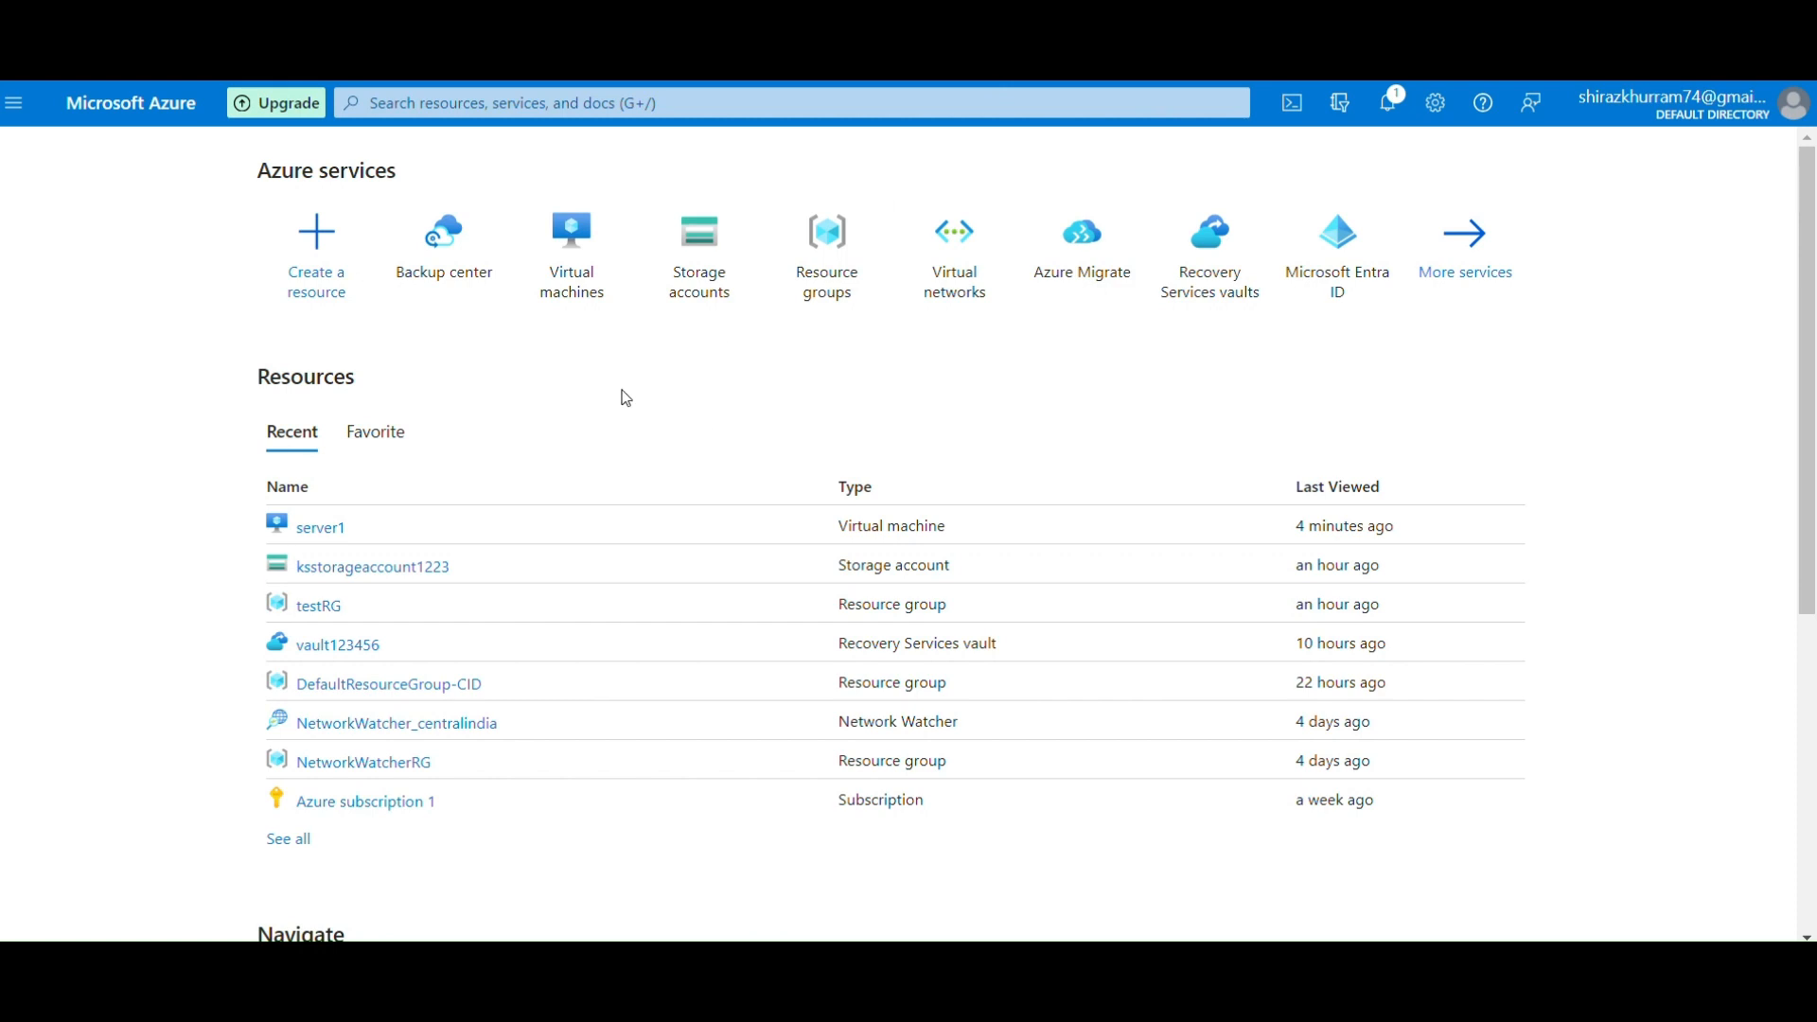
Open the Virtual machines list from the Azure services tile on the home page.
click(579, 284)
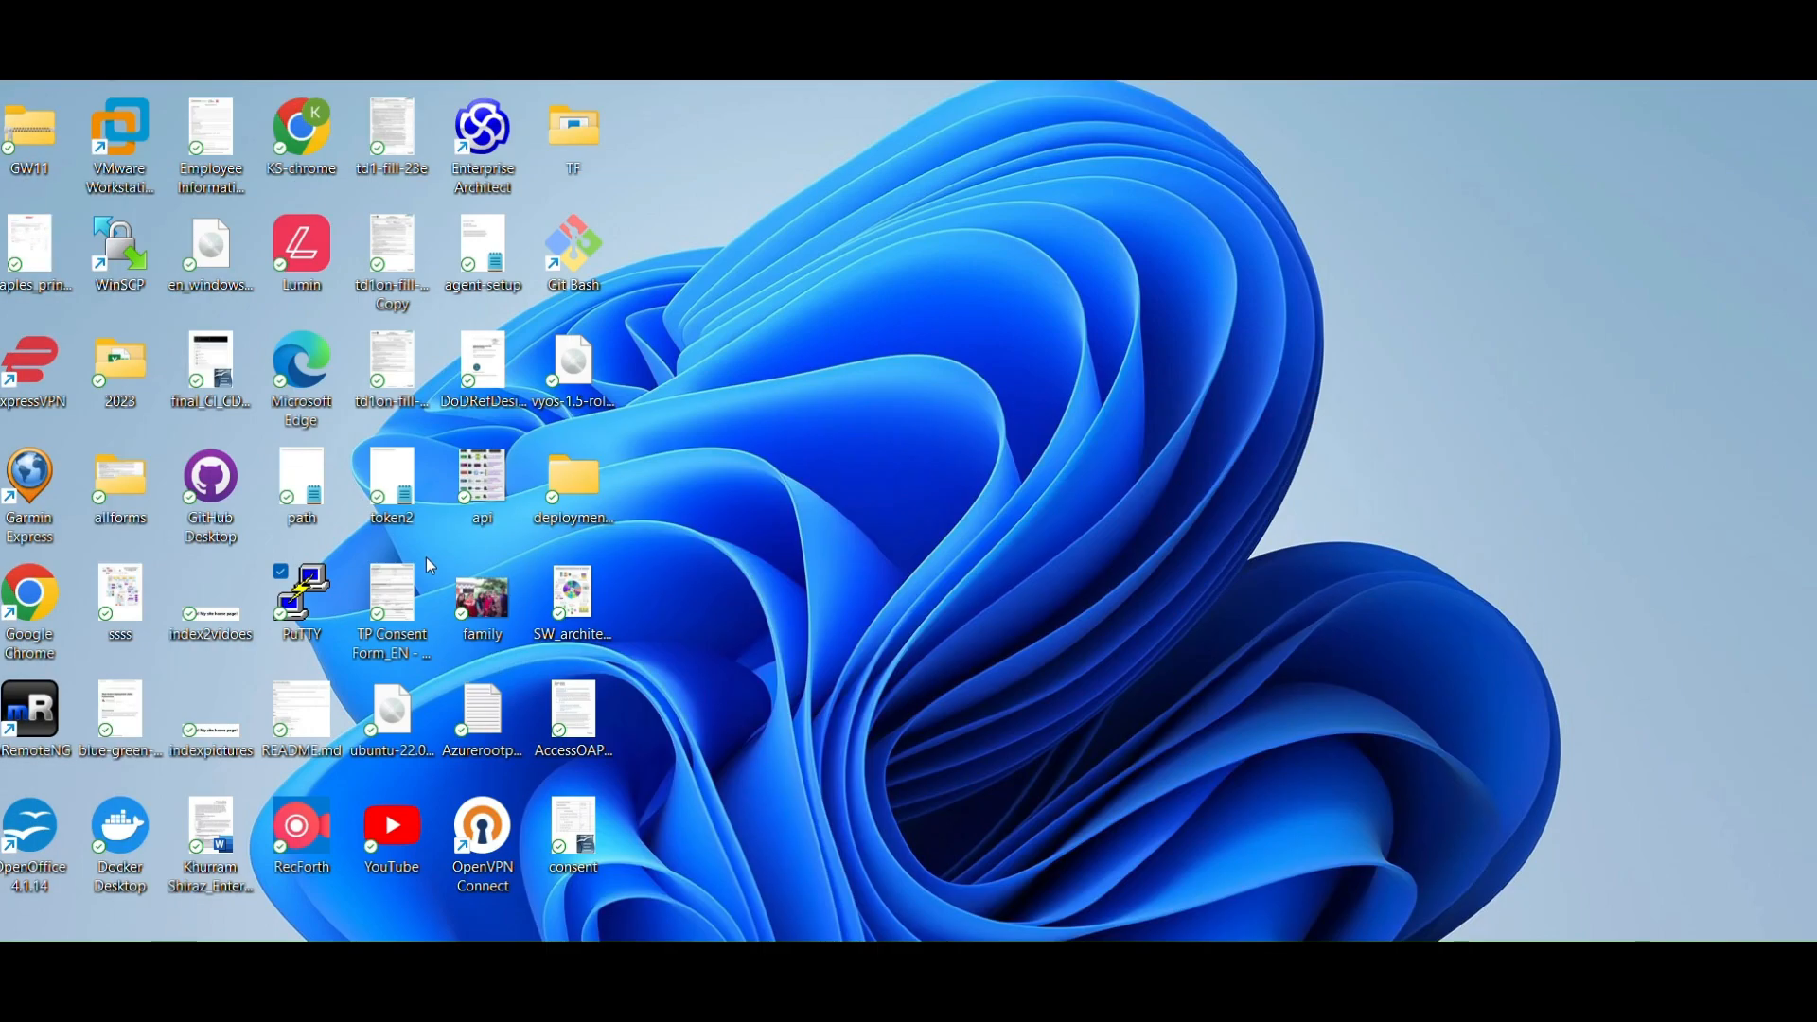
Launch PuTTY, connect to server1's saved session and log in with the username and password.
double_click(314, 600)
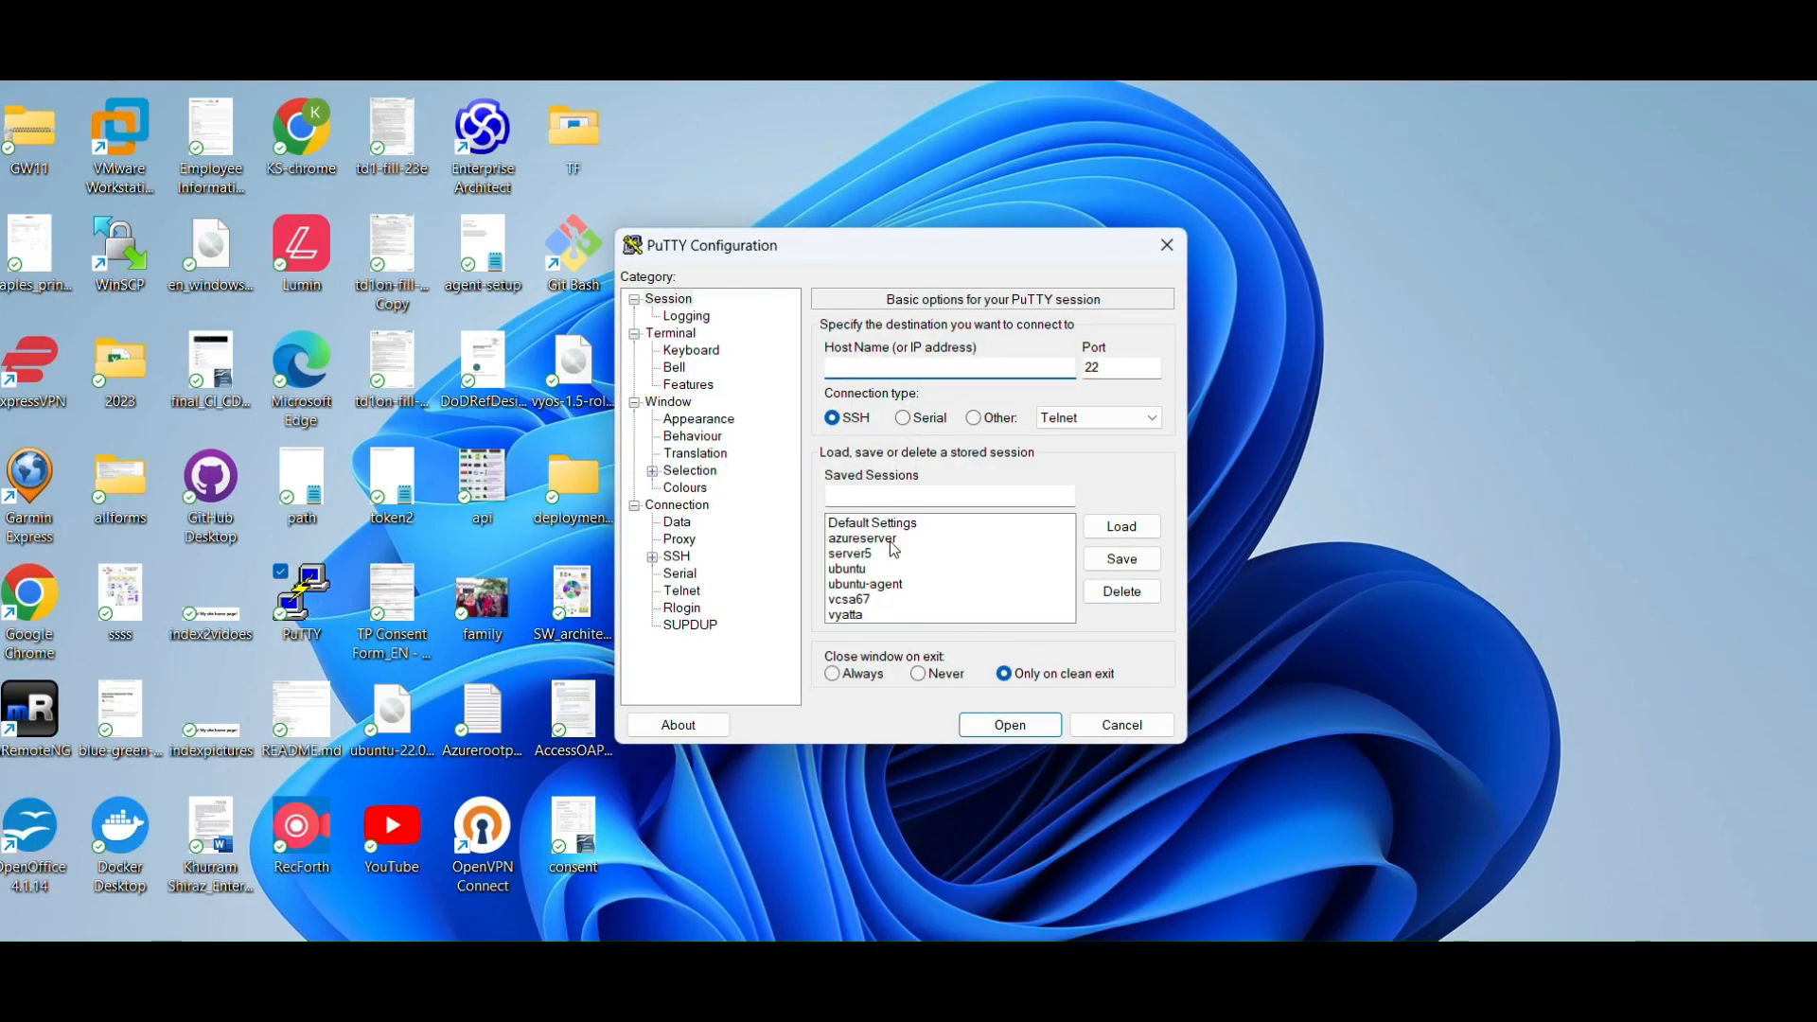
double_click(894, 538)
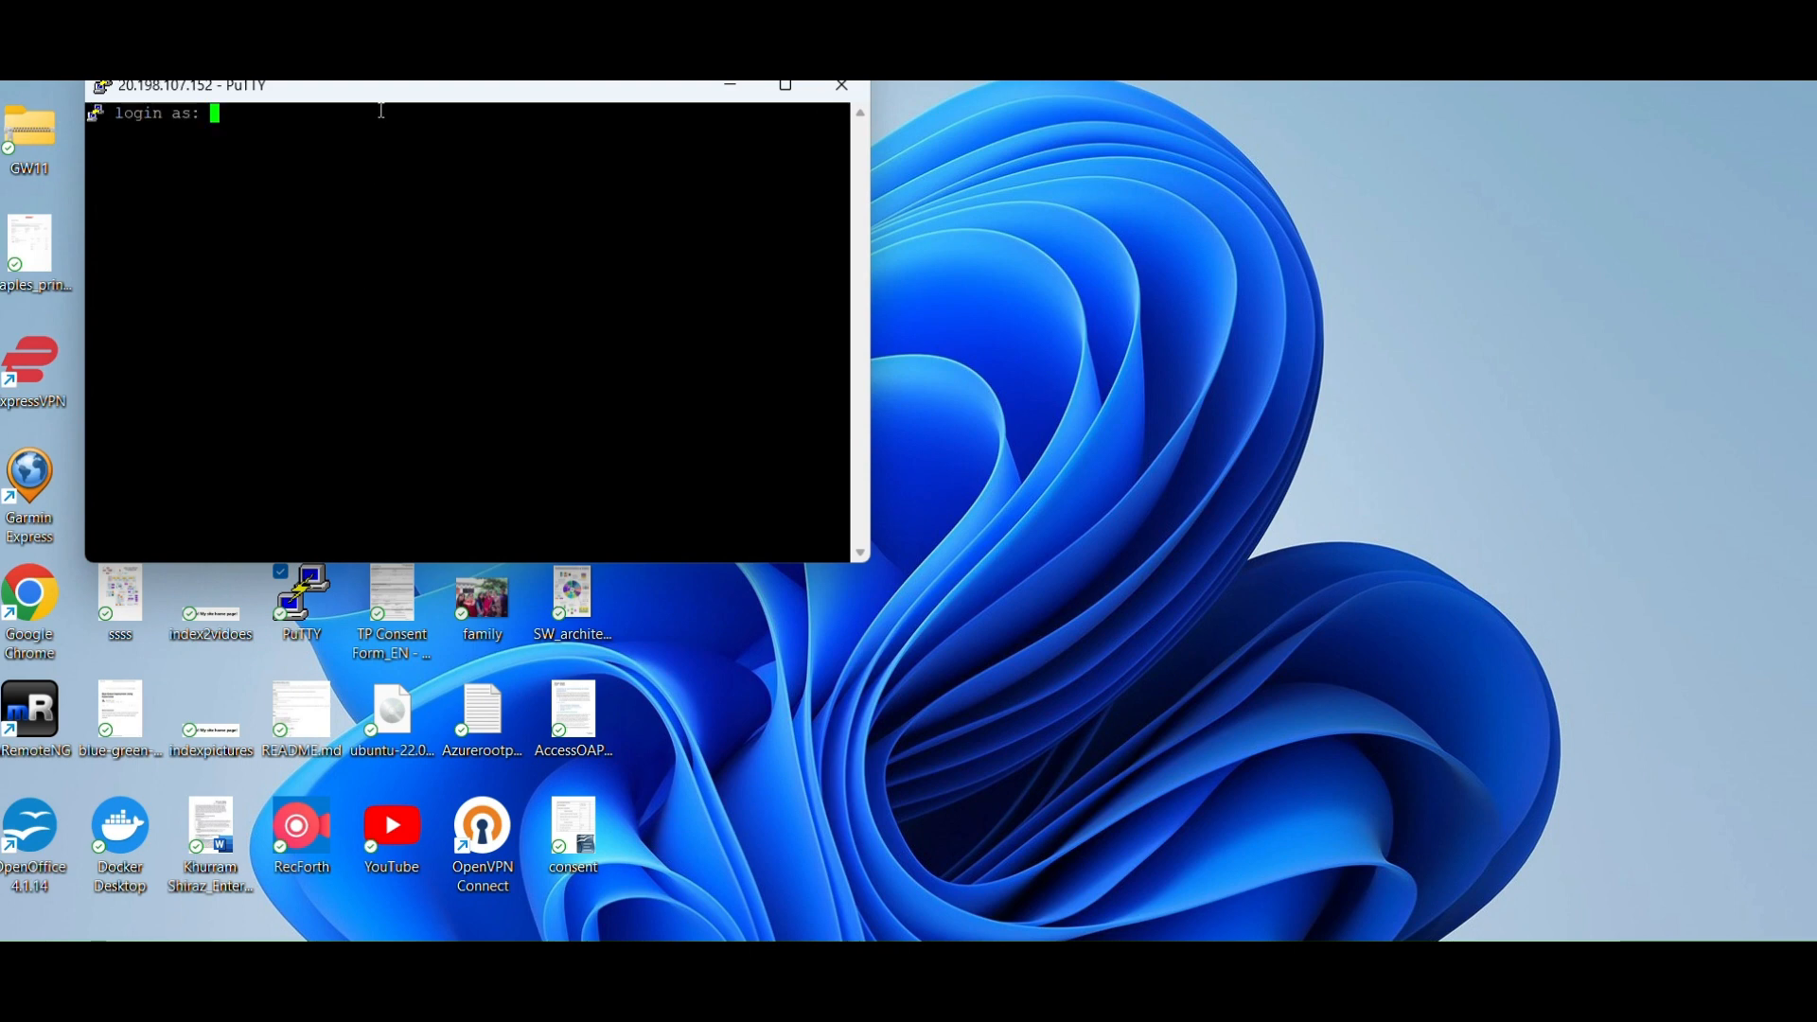
drag(377, 109, 628, 277)
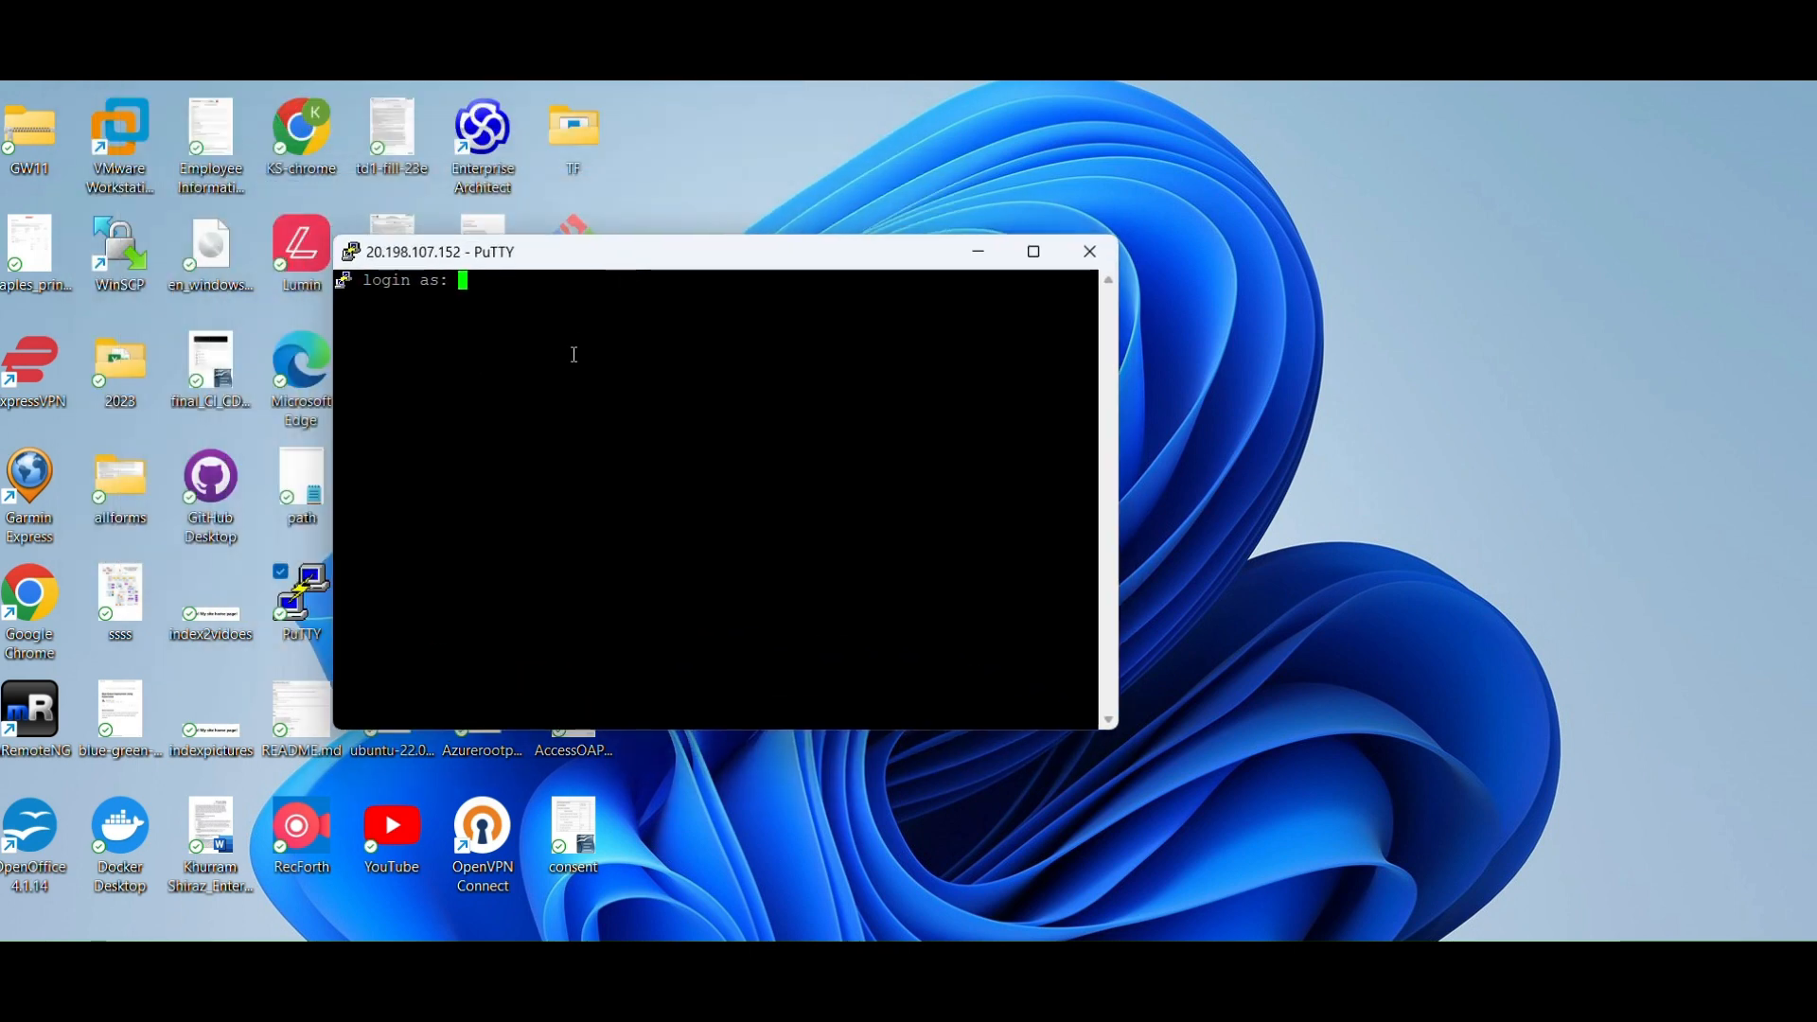
text(kshiraz)
key(Return)
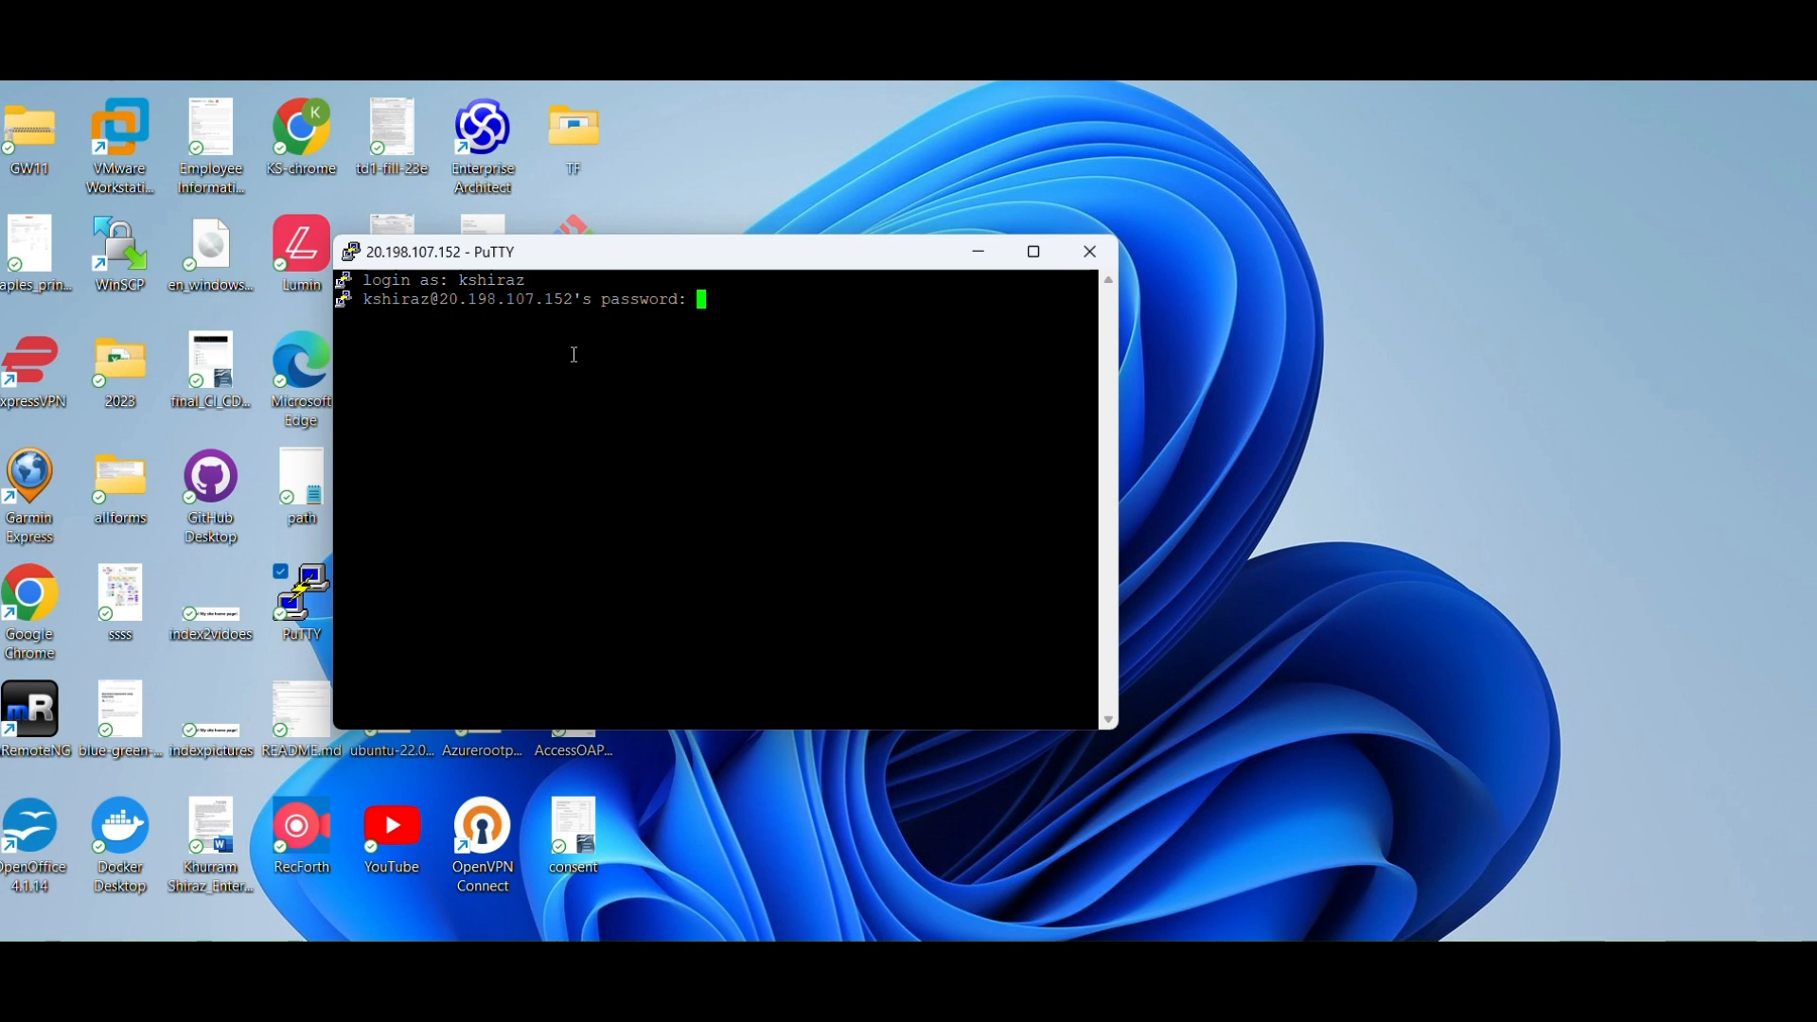
key(Return)
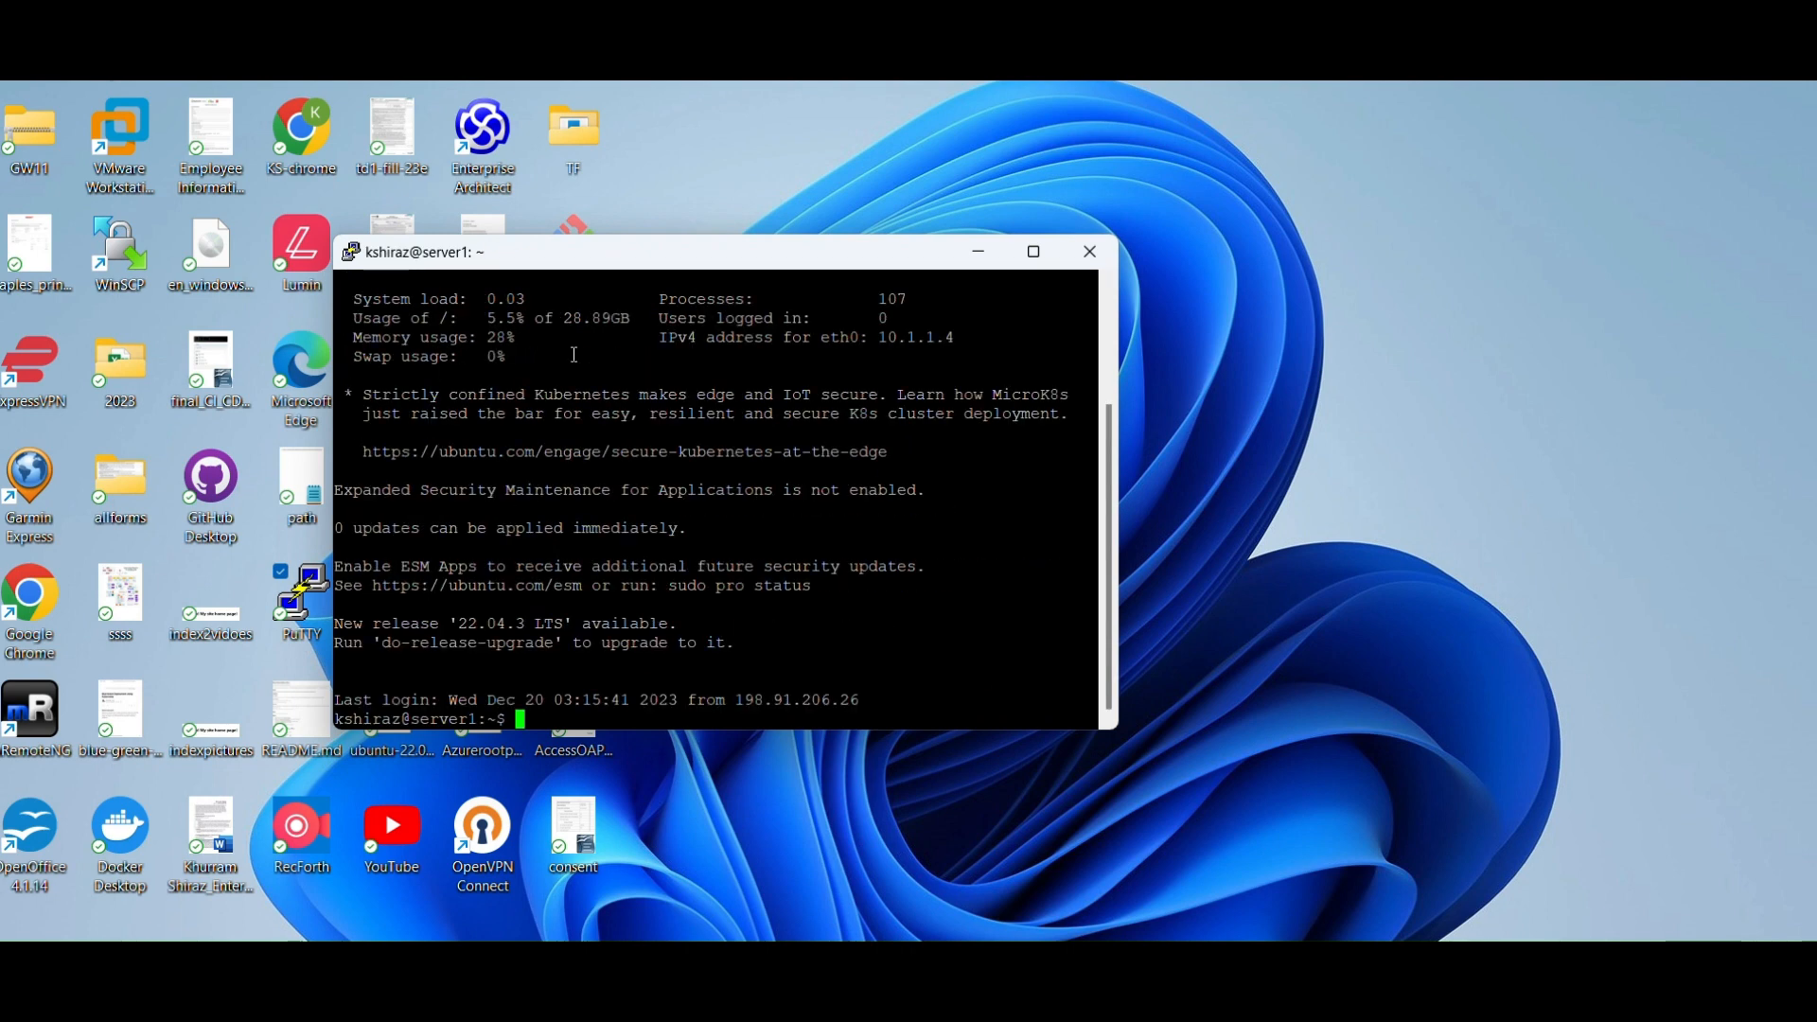
List the home folder, then delete abc and the file* files (filerecoverydemo.py).
key(Return)
key(Return)
key(Return)
text(ls)
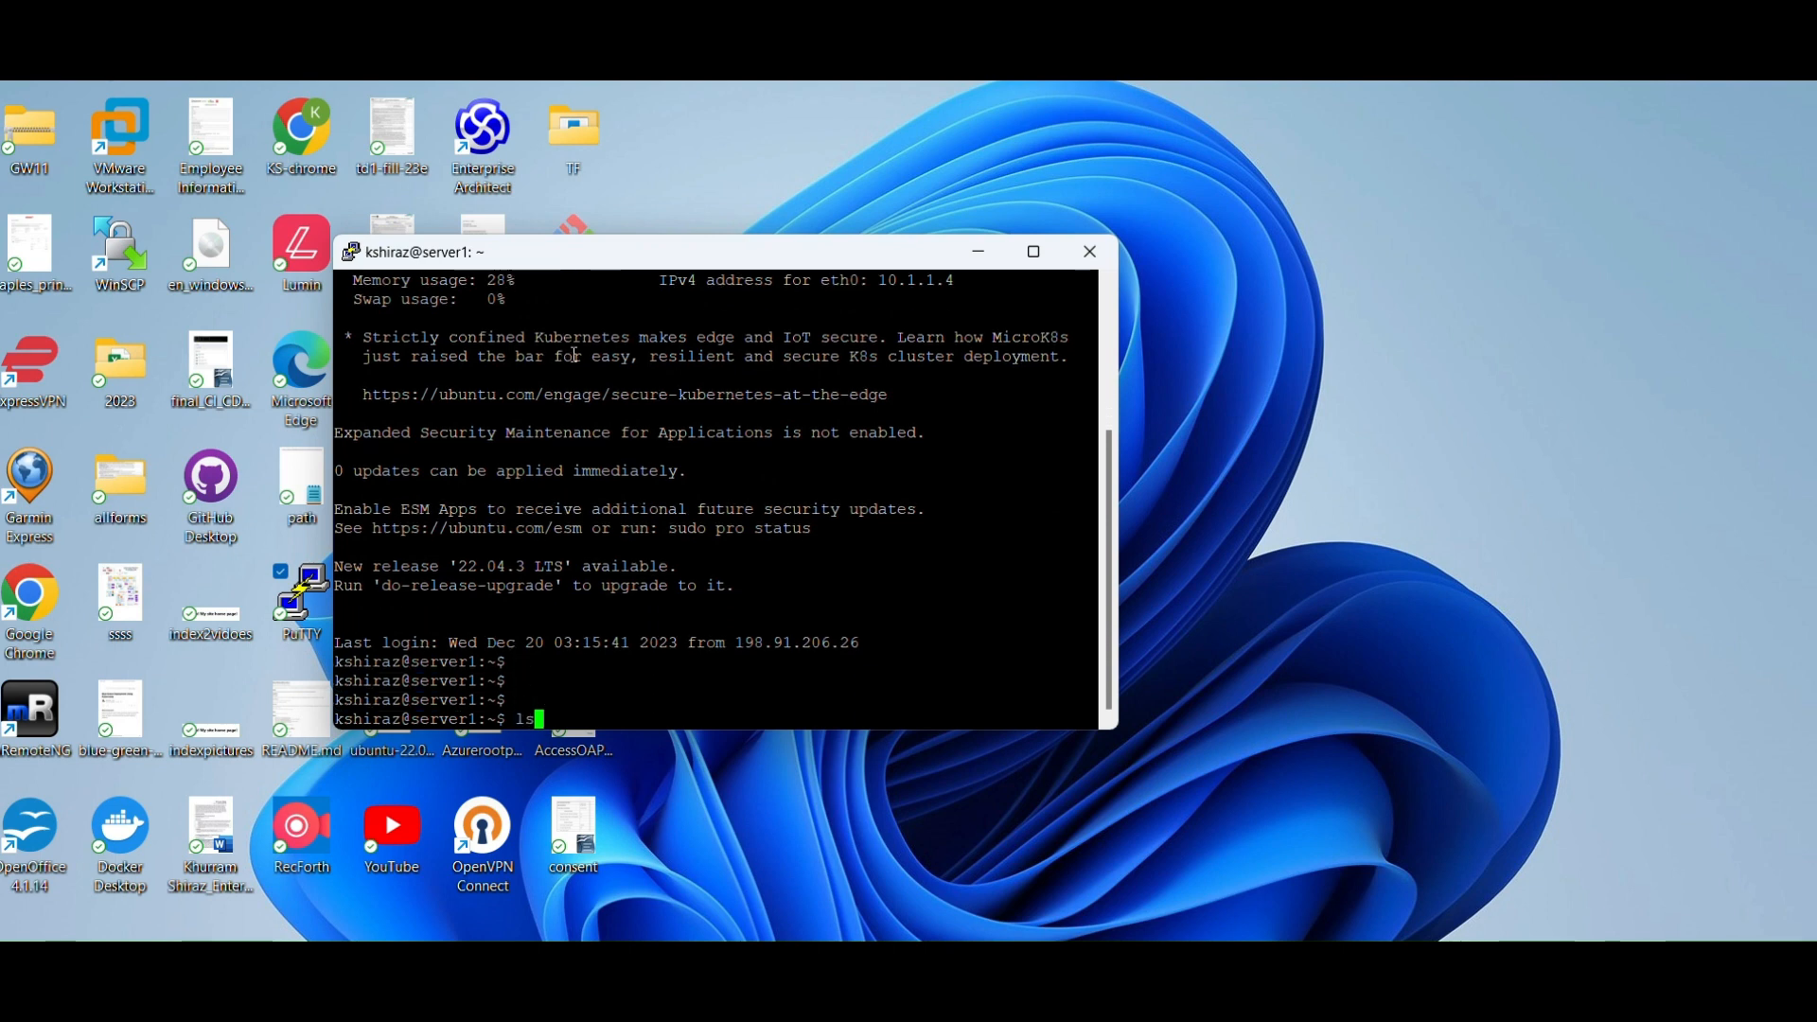
text( -al)
key(Return)
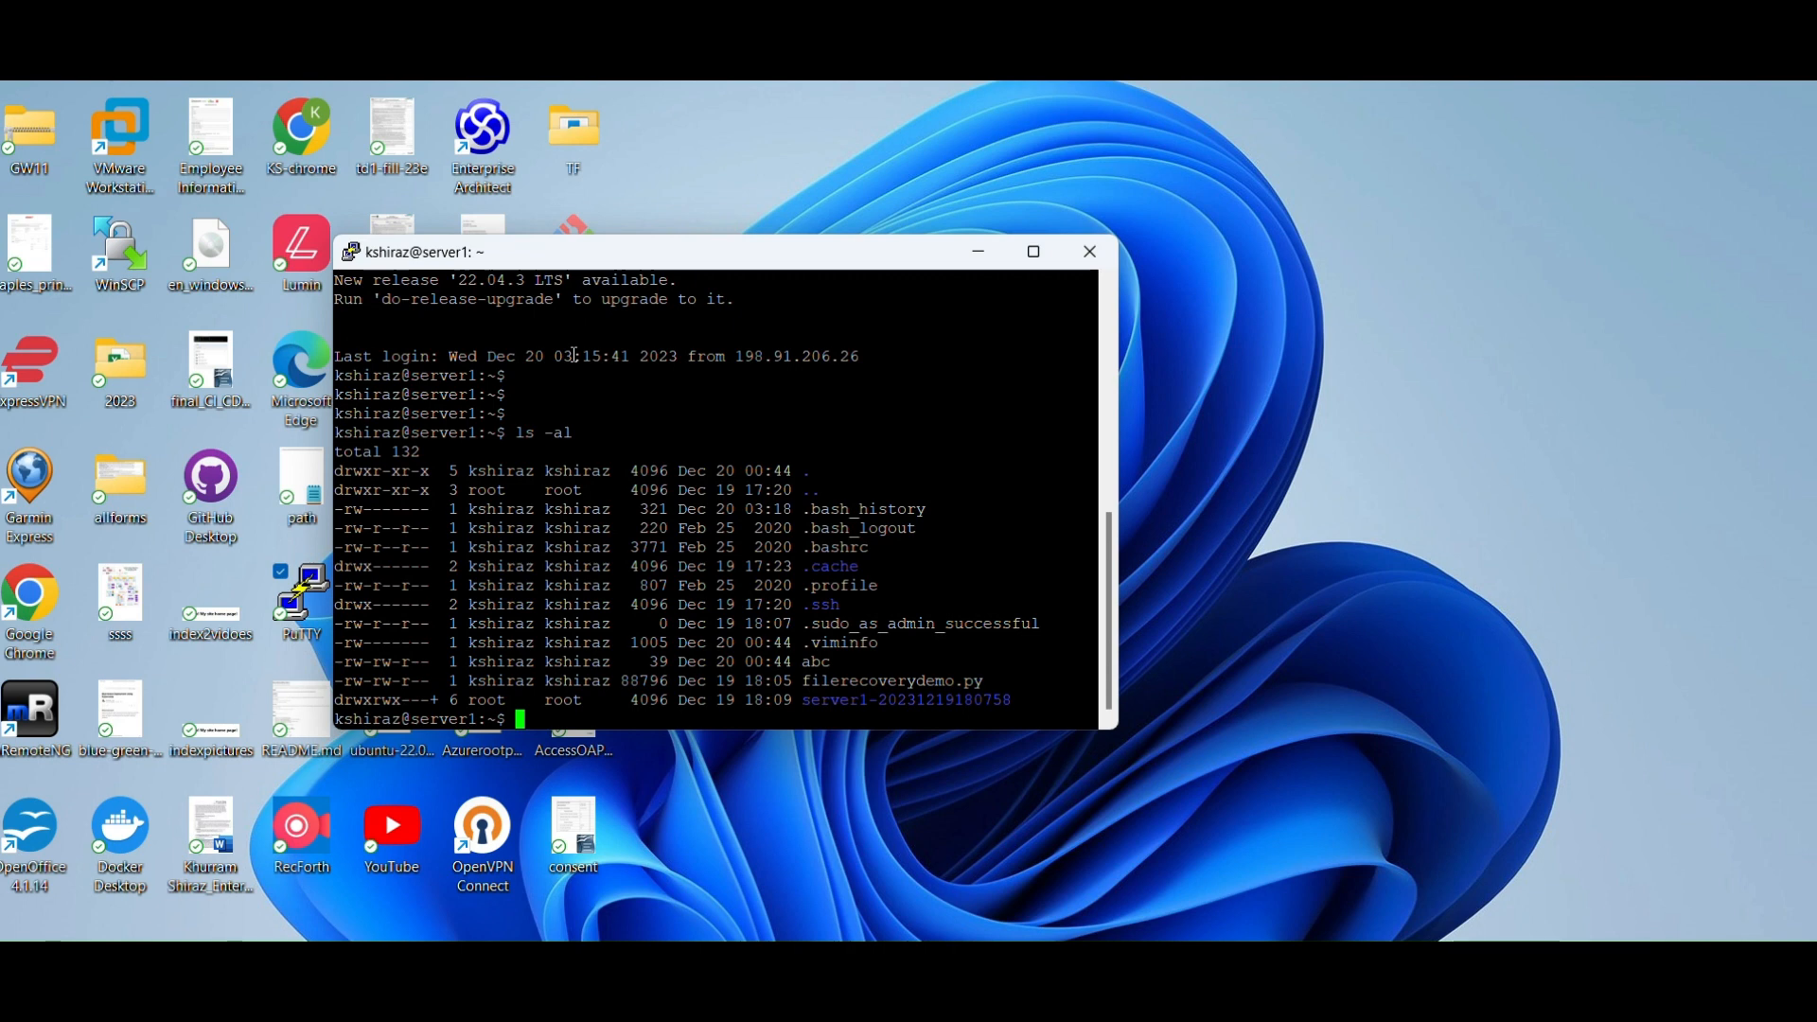
text(rm abc)
key(Return)
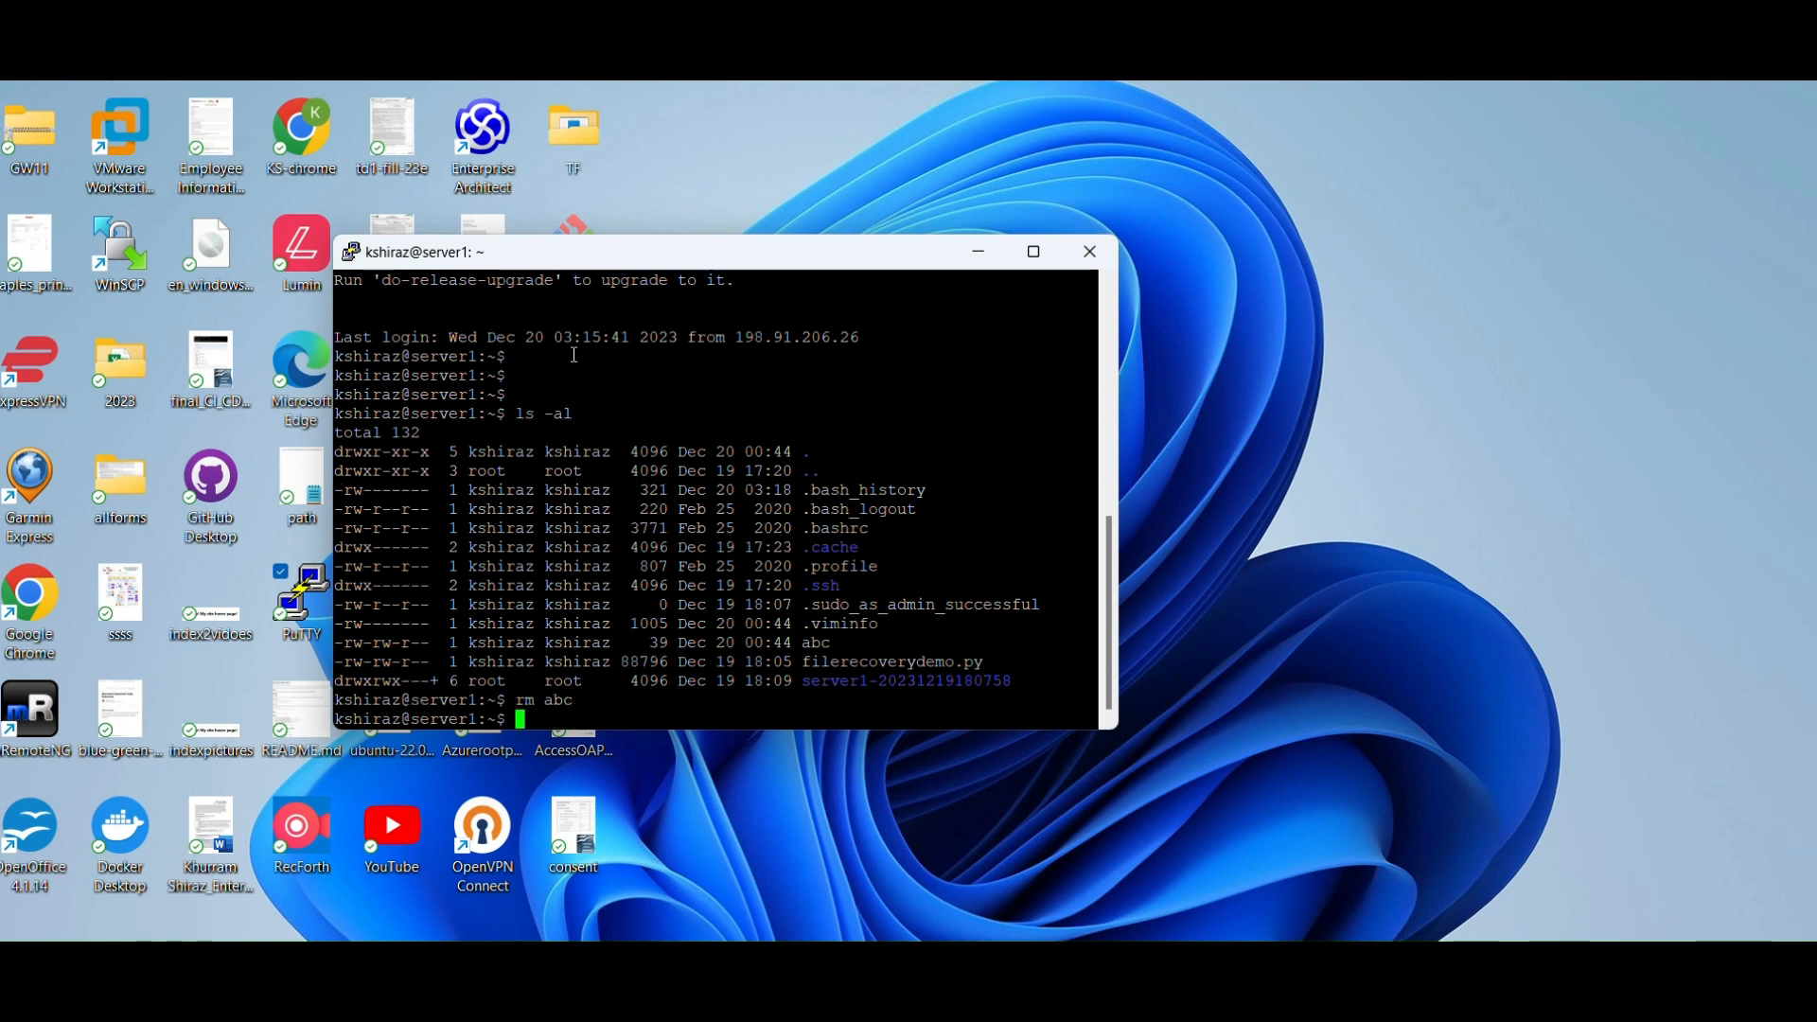
text(rm file*)
key(Return)
Run pwd and ls -al to confirm the deleted files are gone.
text(pwd)
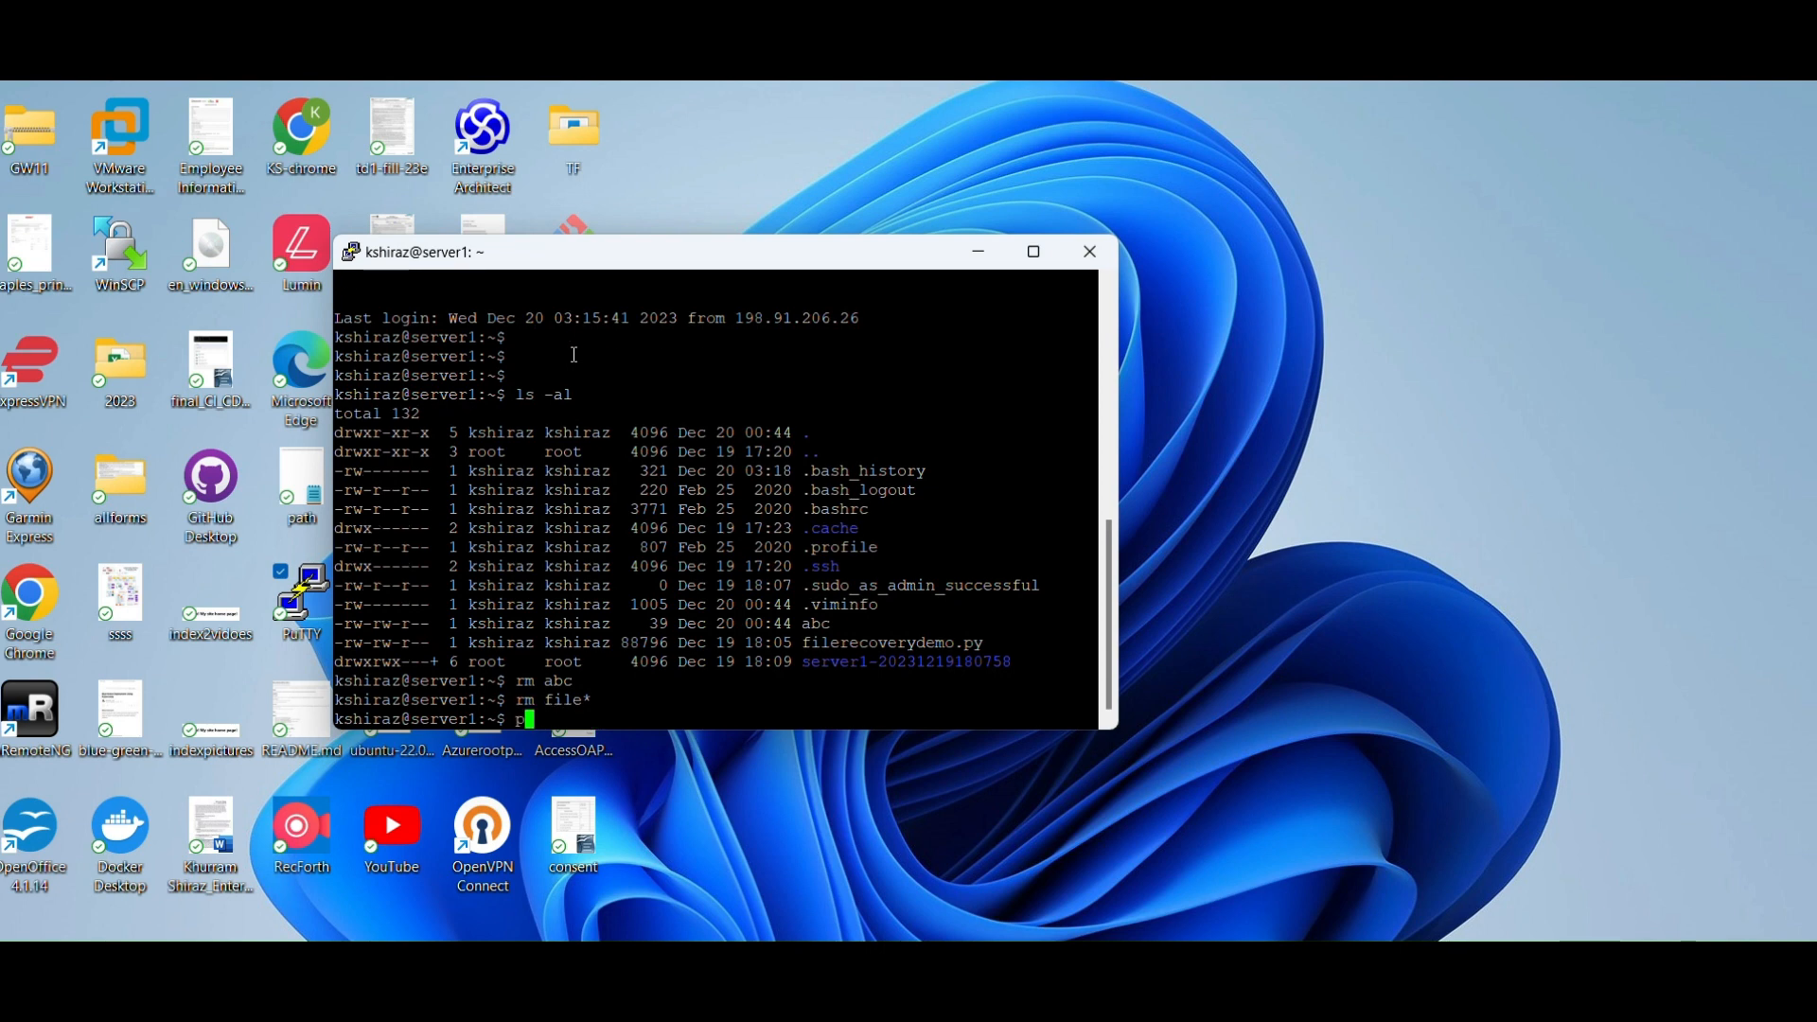
key(Return)
text(ls -al)
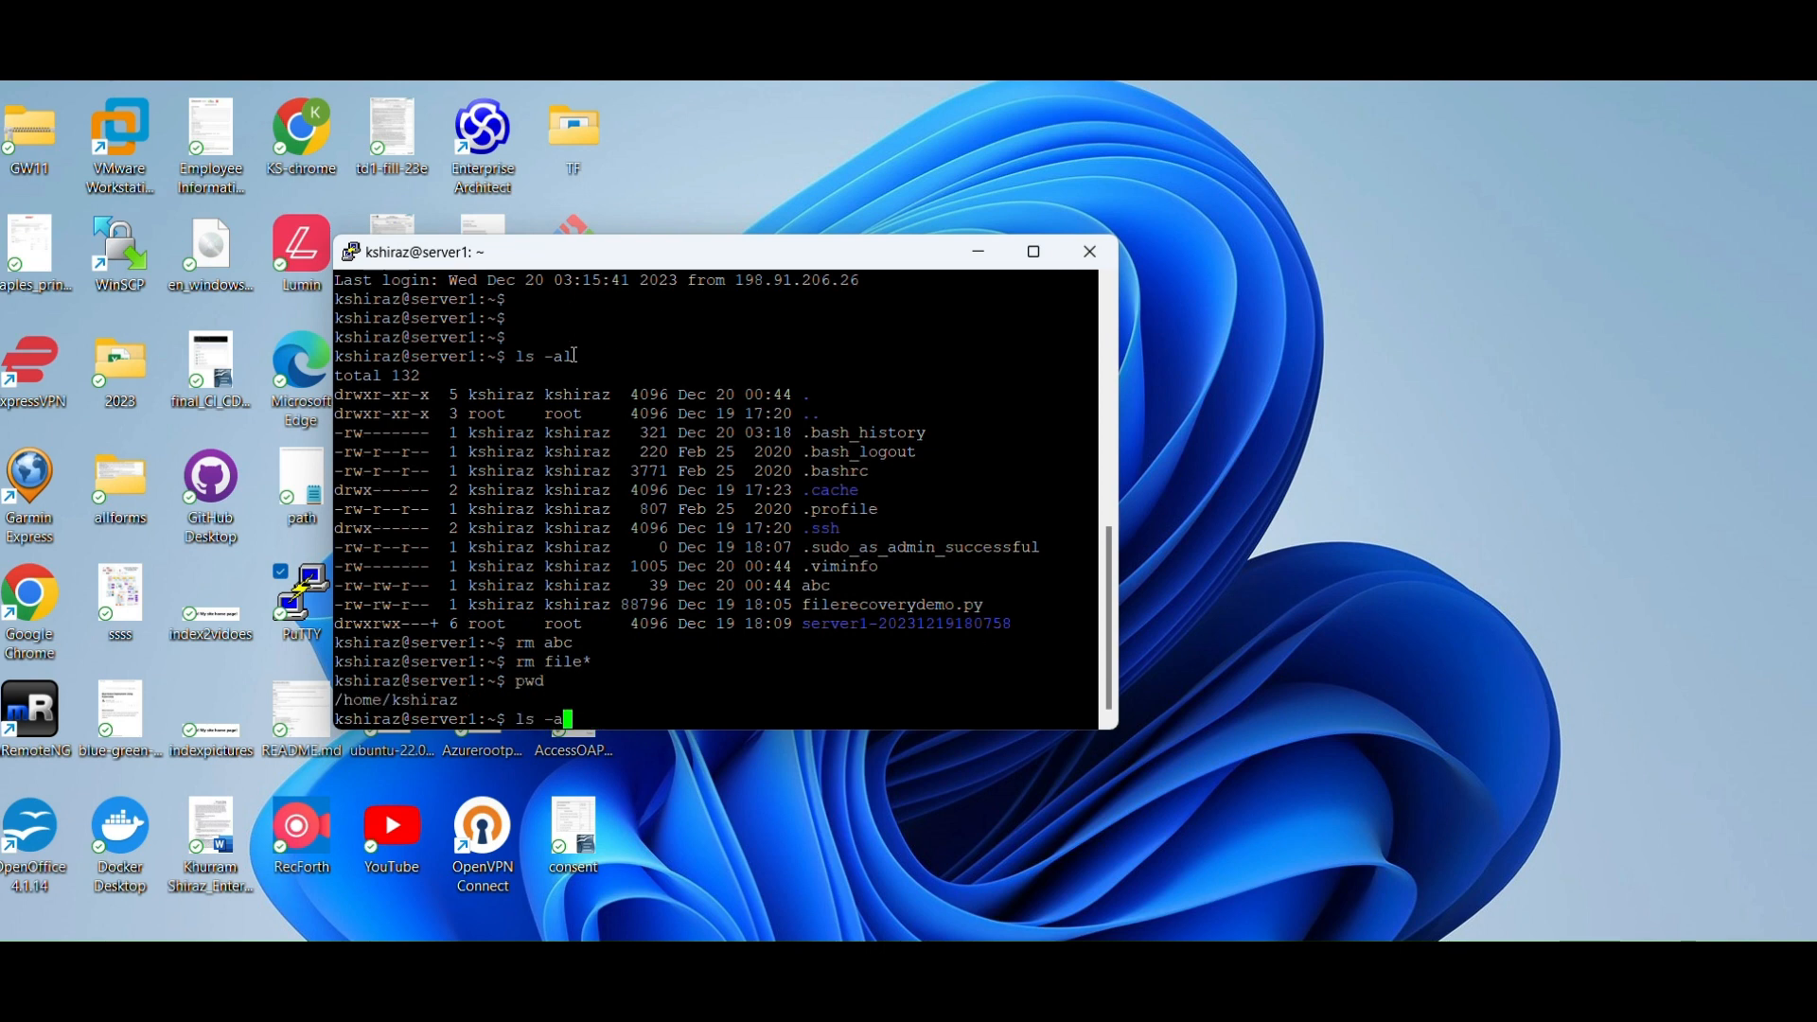
key(Return)
Switch to a root shell with sudo su -.
text(cd)
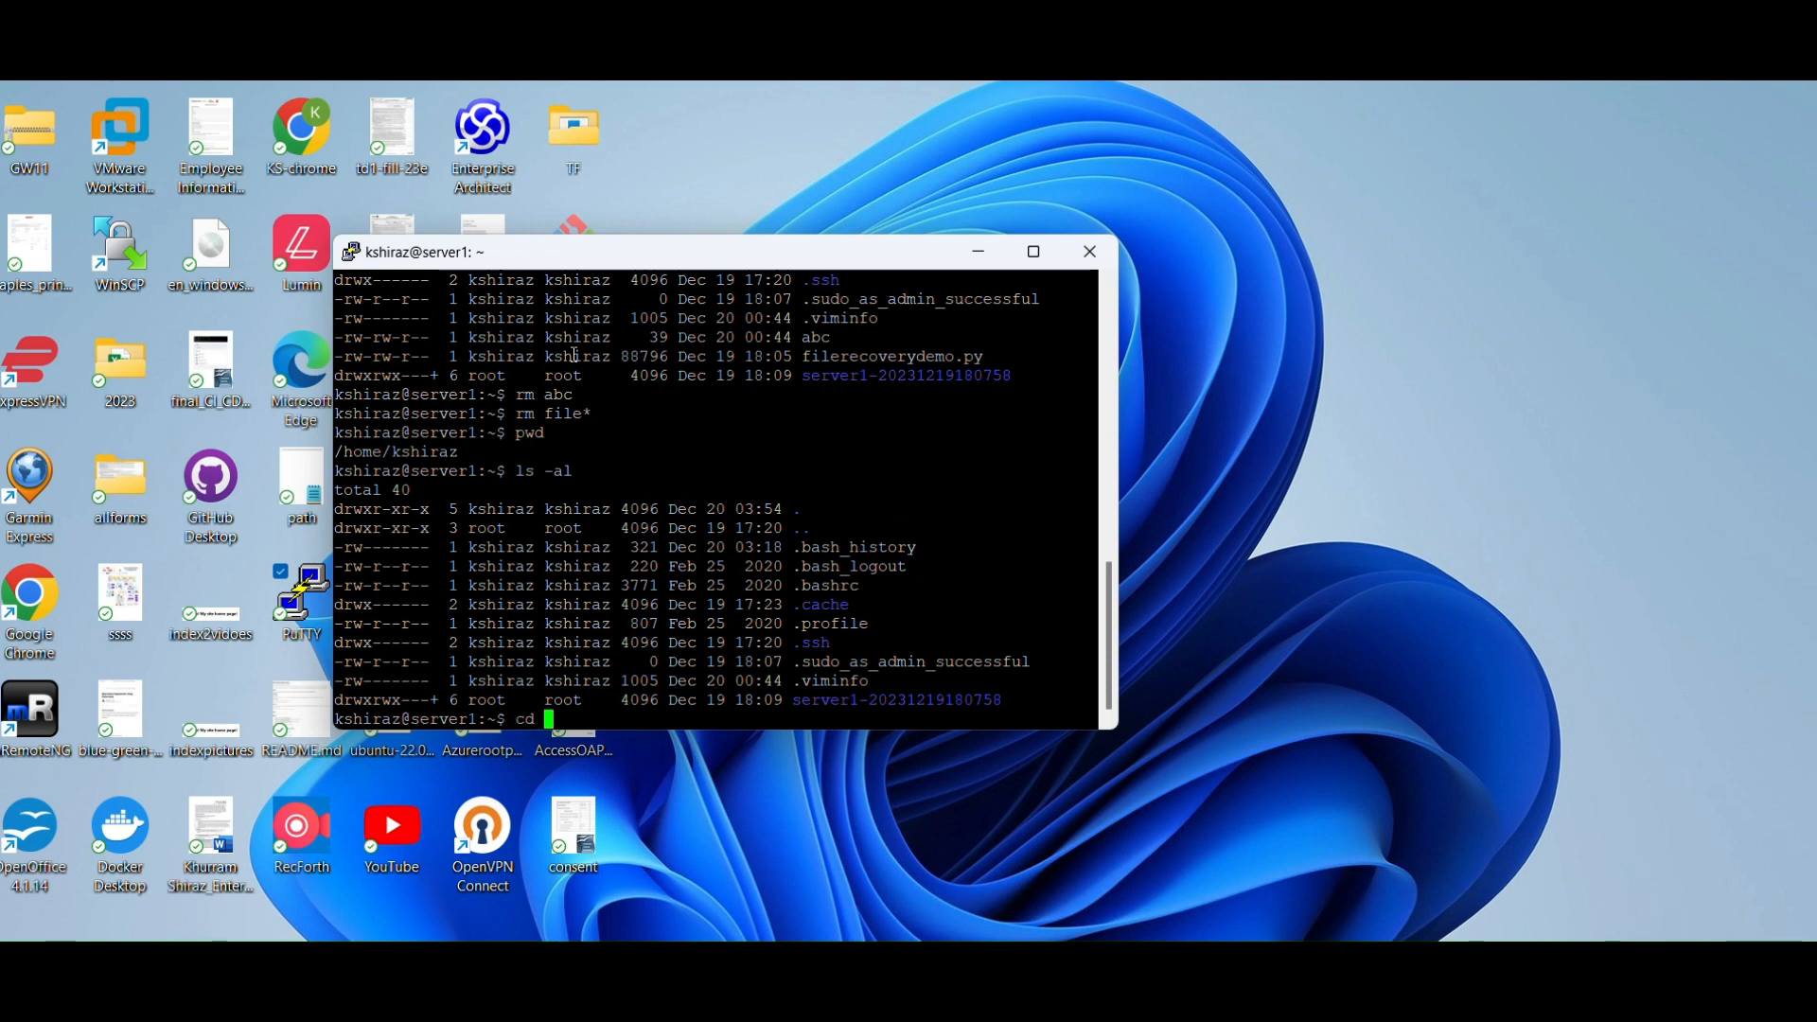
key(BackSpace)
key(BackSpace)
key(BackSpace)
text(sudo su -)
key(Return)
text(cd /)
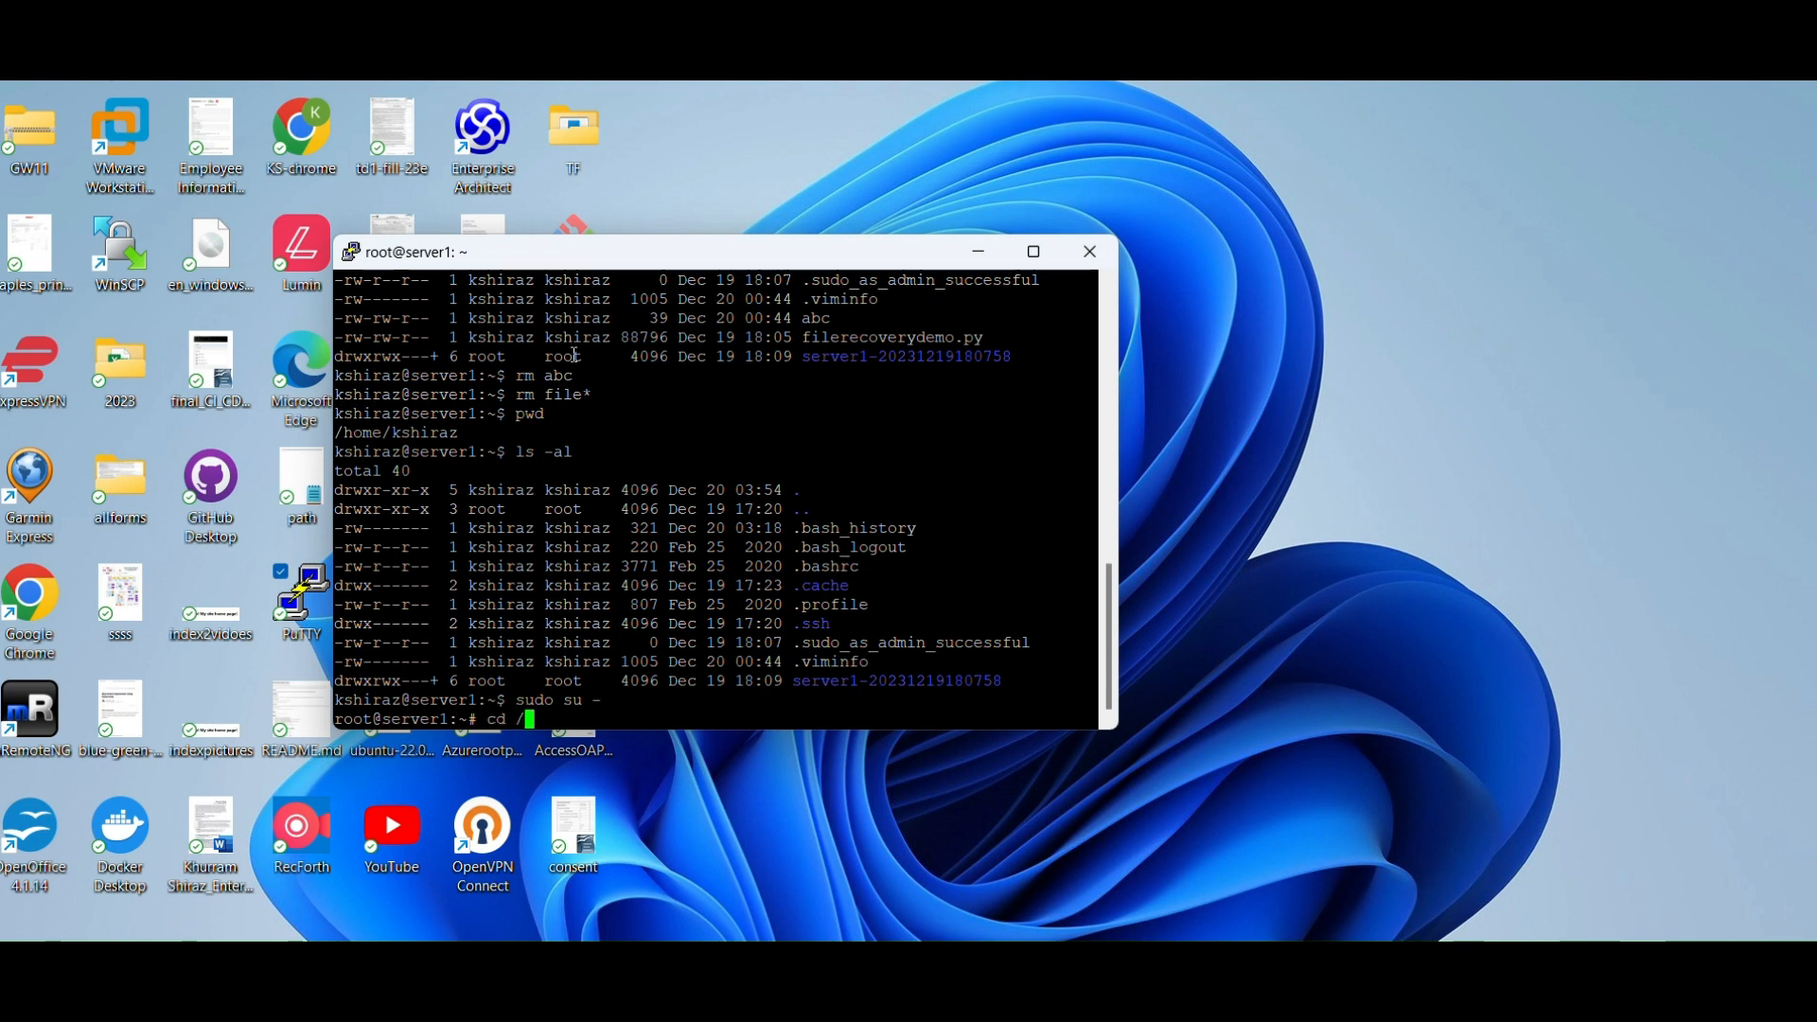
text(t)
Move into /home and list its contents.
key(BackSpace)
text(home)
key(Return)
text(ls -al)
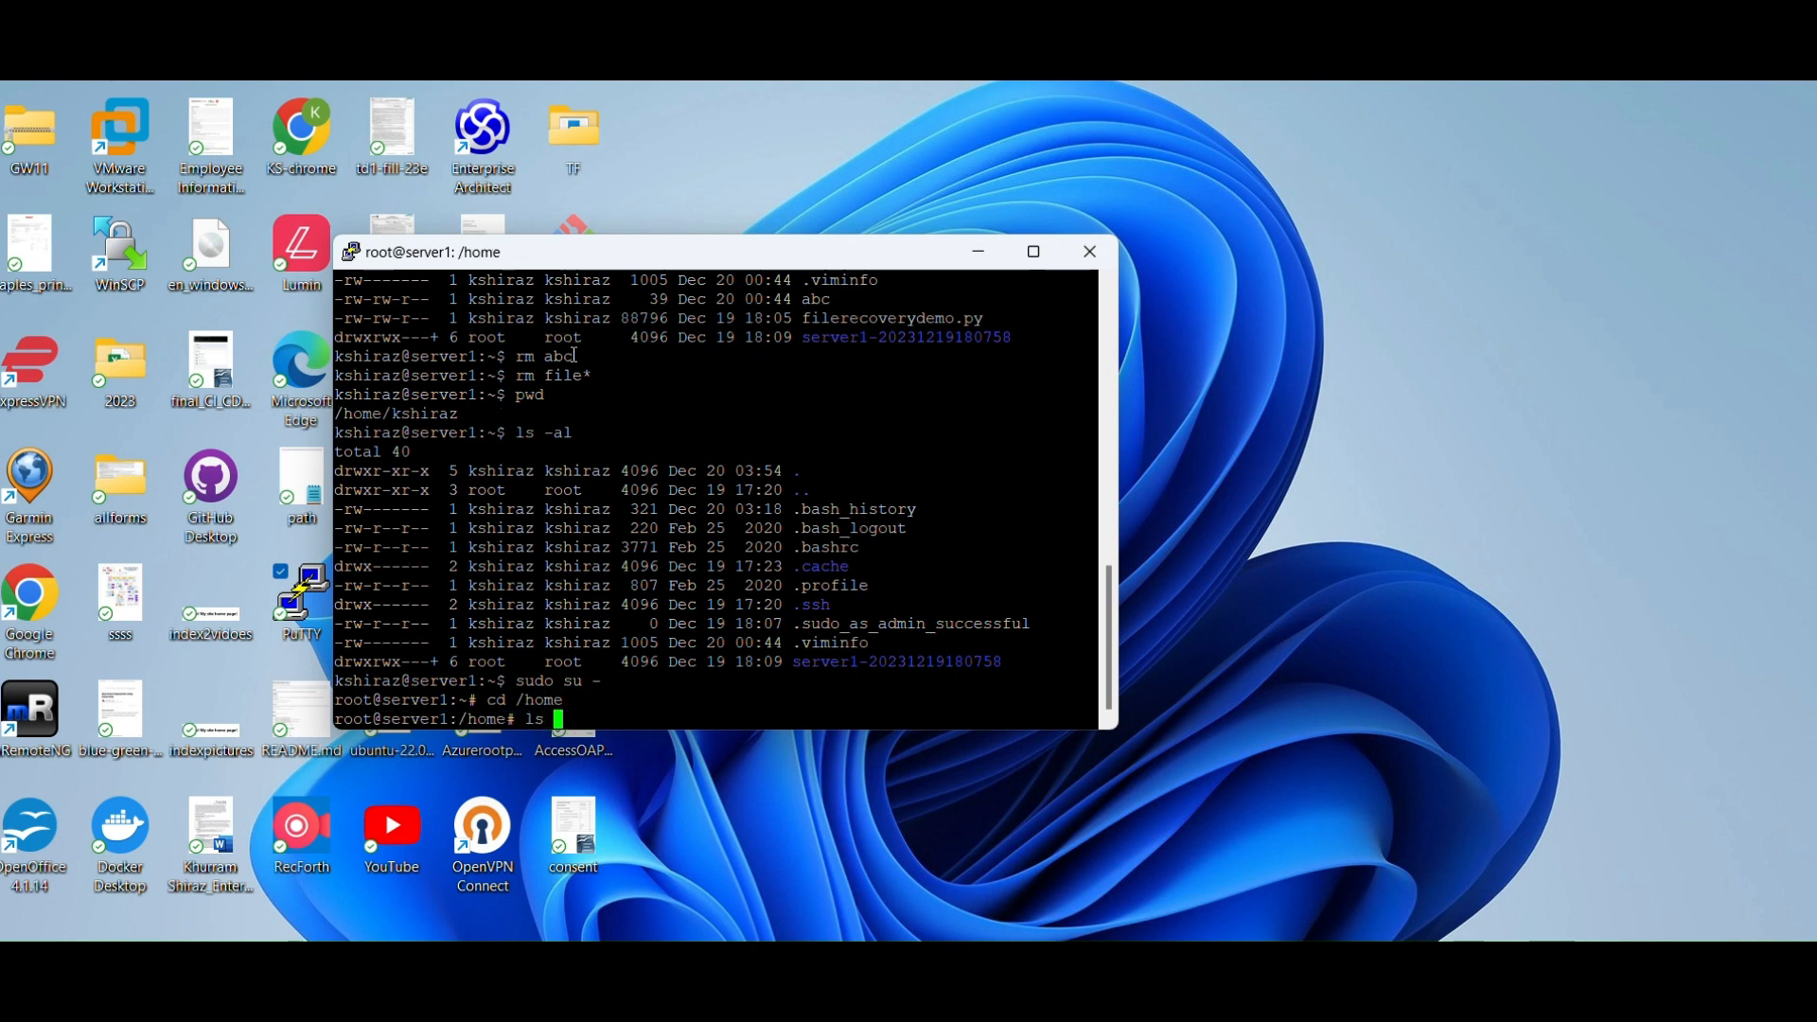
key(Return)
In /root, create the testdata folder and list it to confirm it is empty.
text(touc)
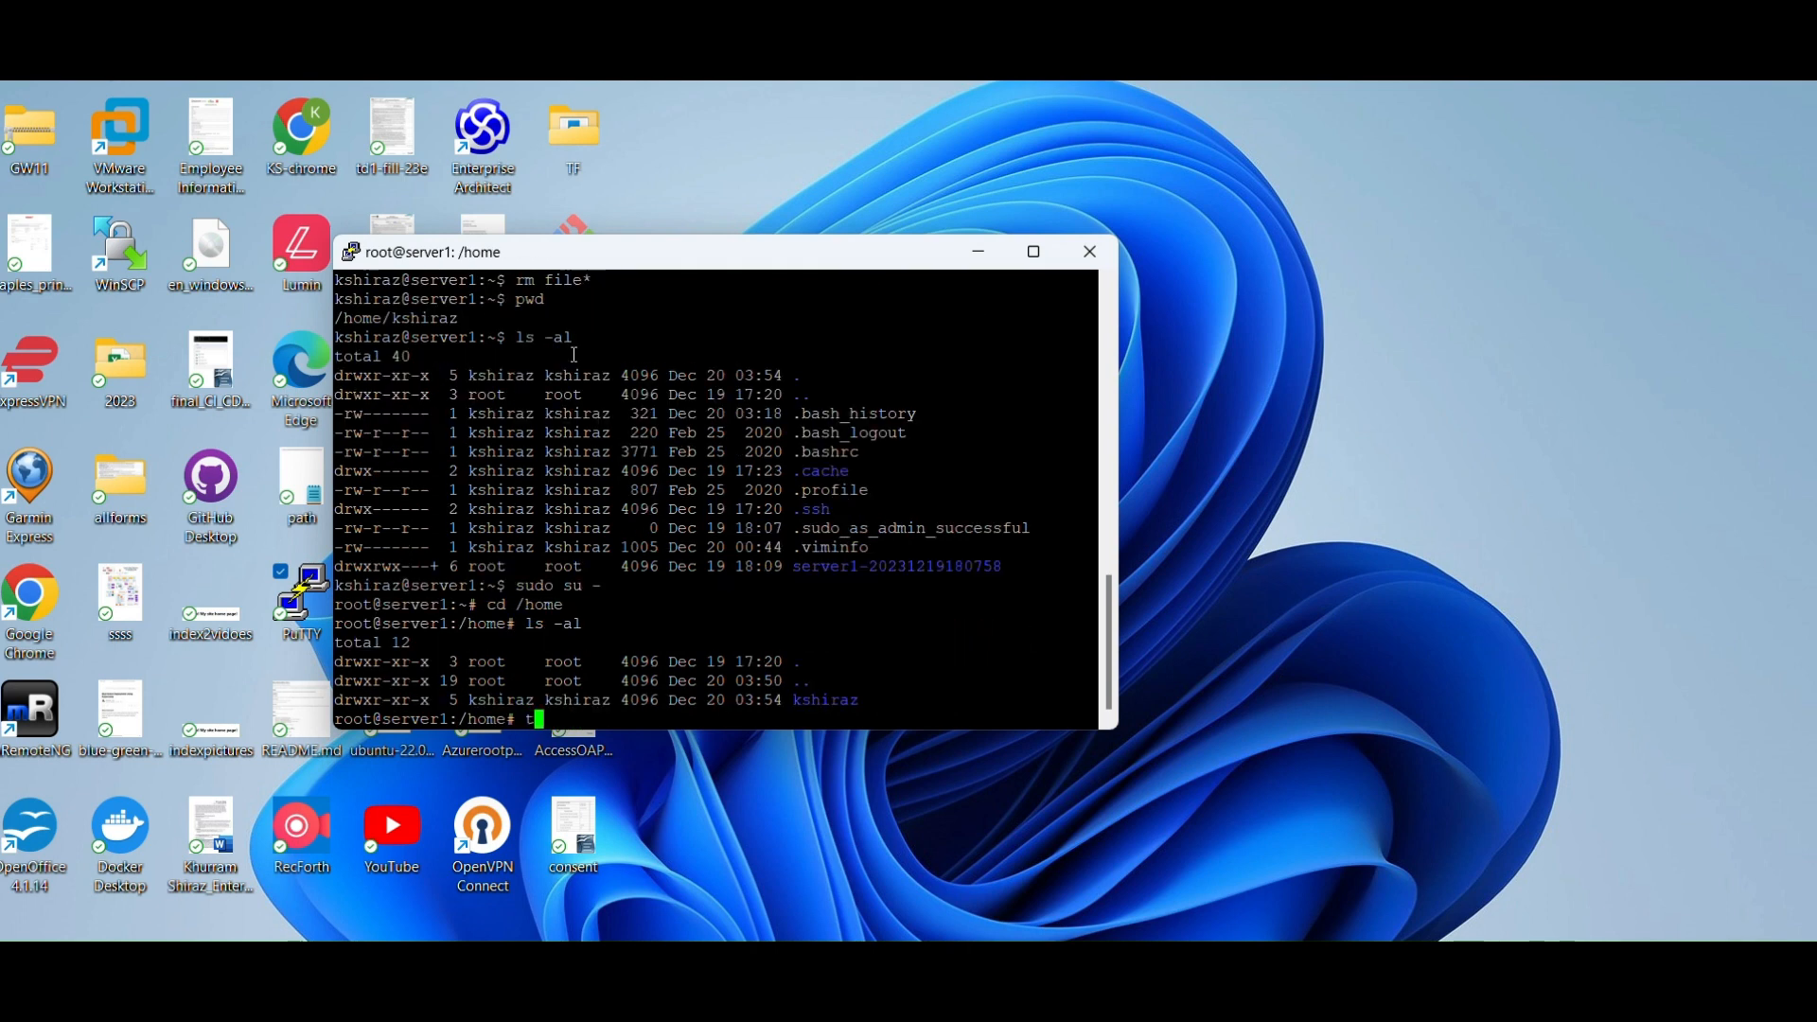
key(BackSpace)
key(BackSpace)
key(BackSpace)
key(BackSpace)
text(mkdir)
key(BackSpace)
key(BackSpace)
key(BackSpace)
key(BackSpace)
key(BackSpace)
key(BackSpace)
text(cd /root)
key(Return)
text(mkdi)
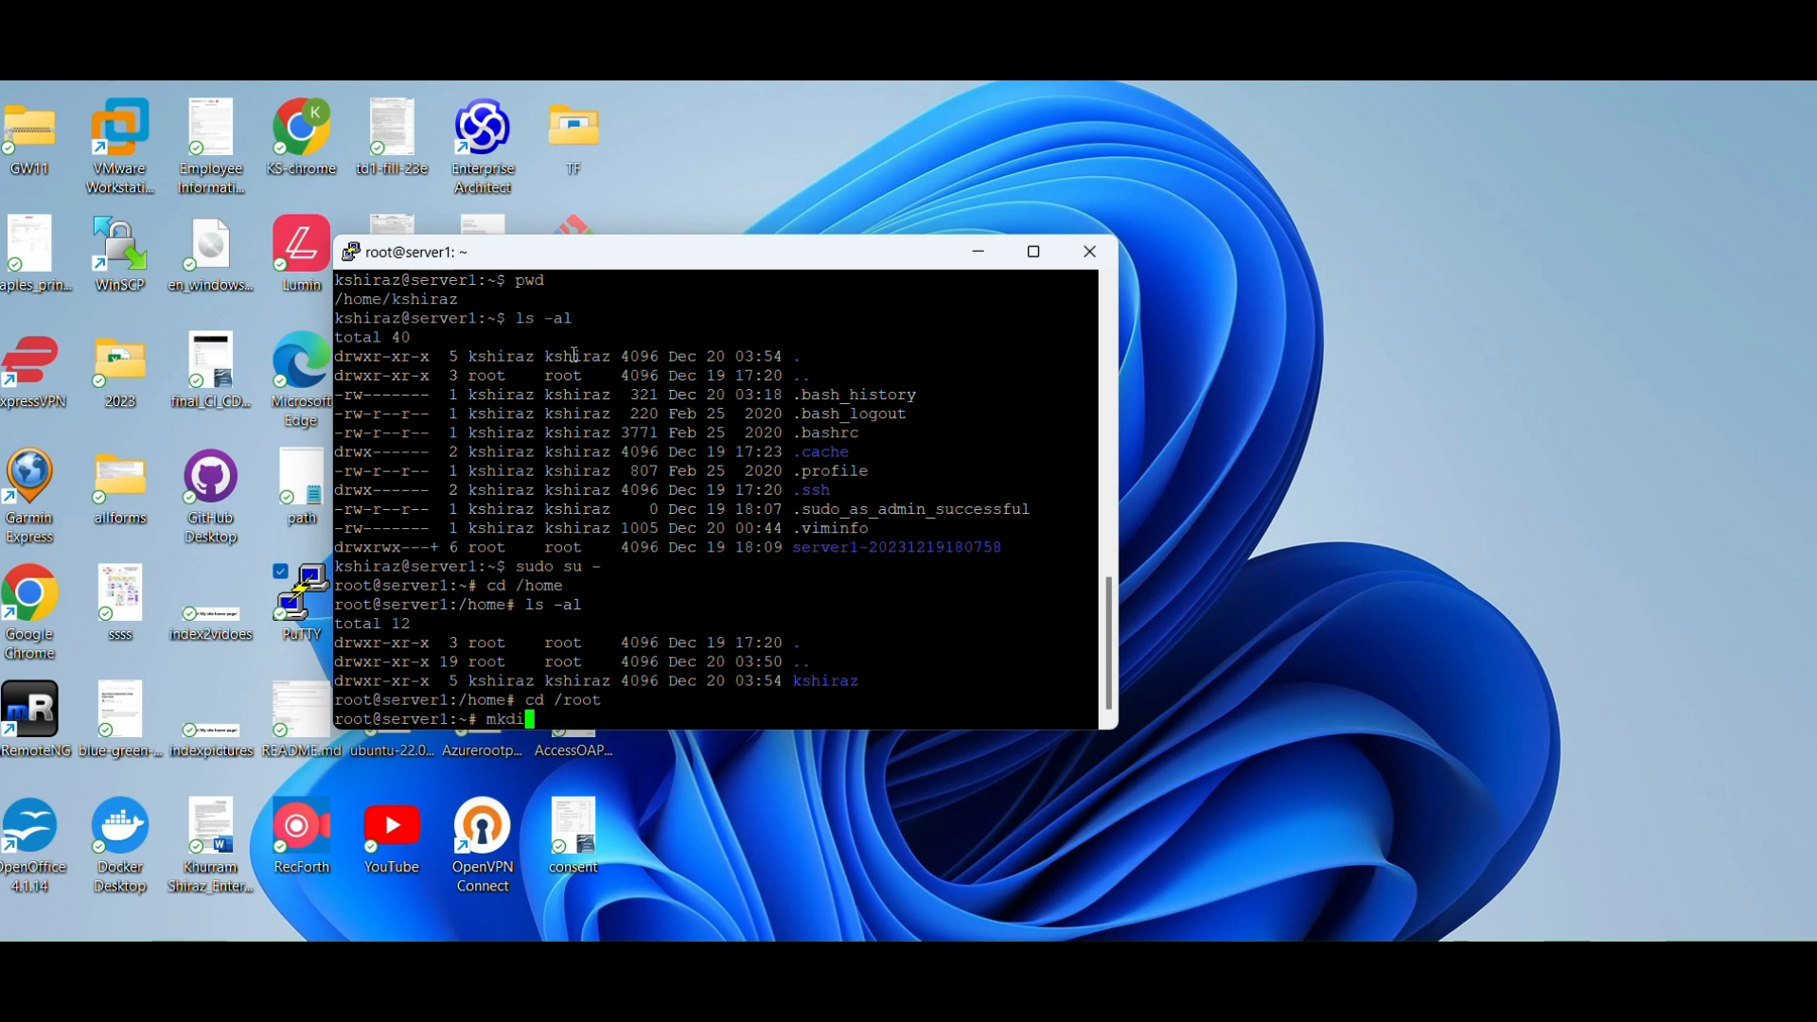
text(r testdata)
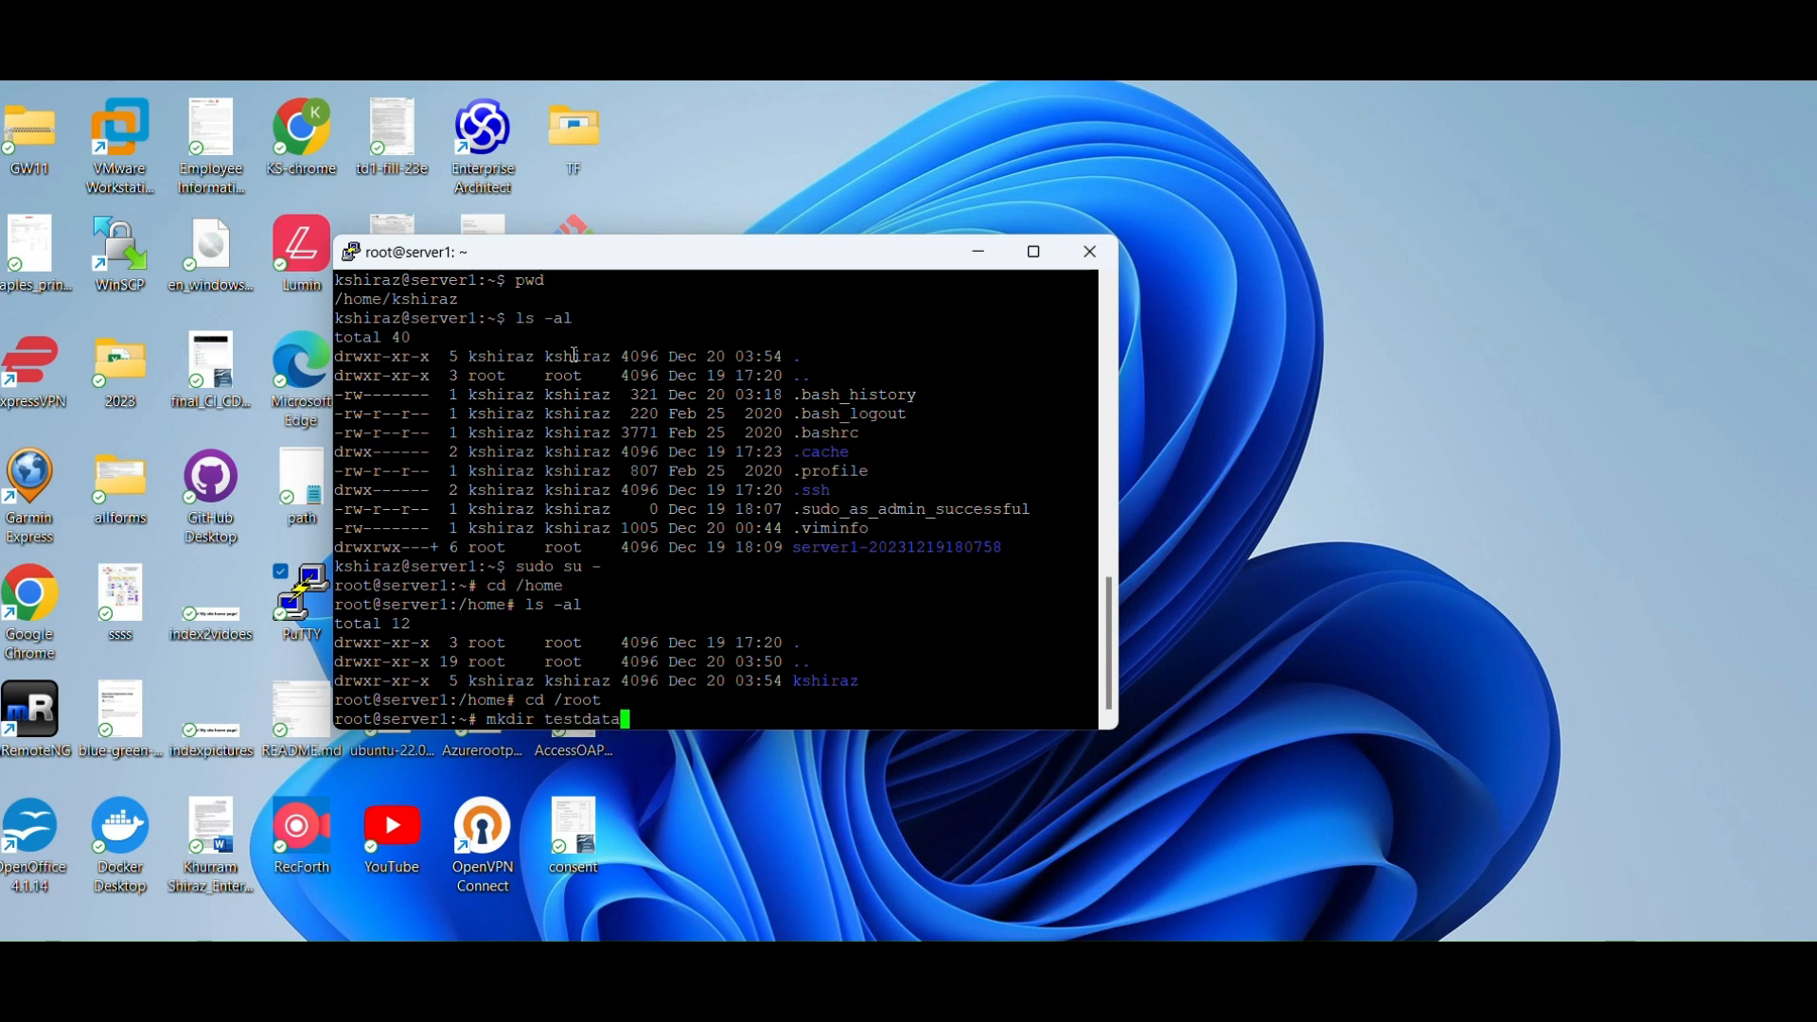
key(Return)
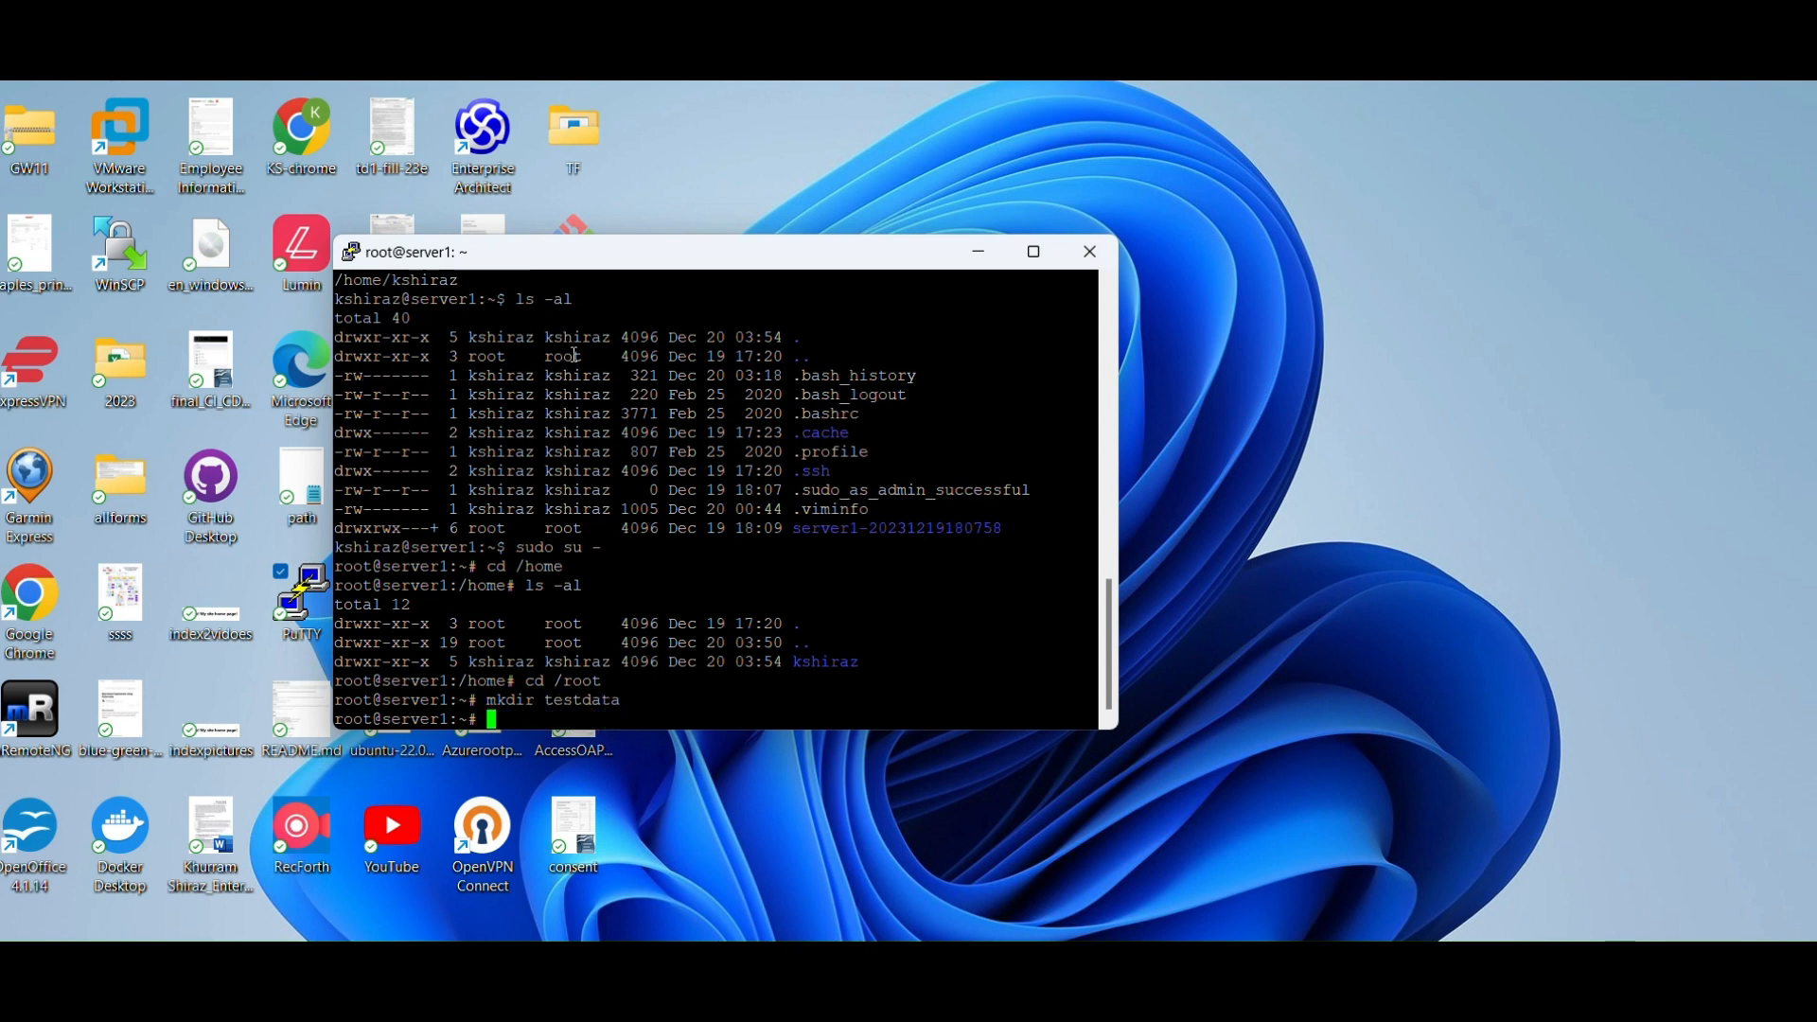
text(ls -al)
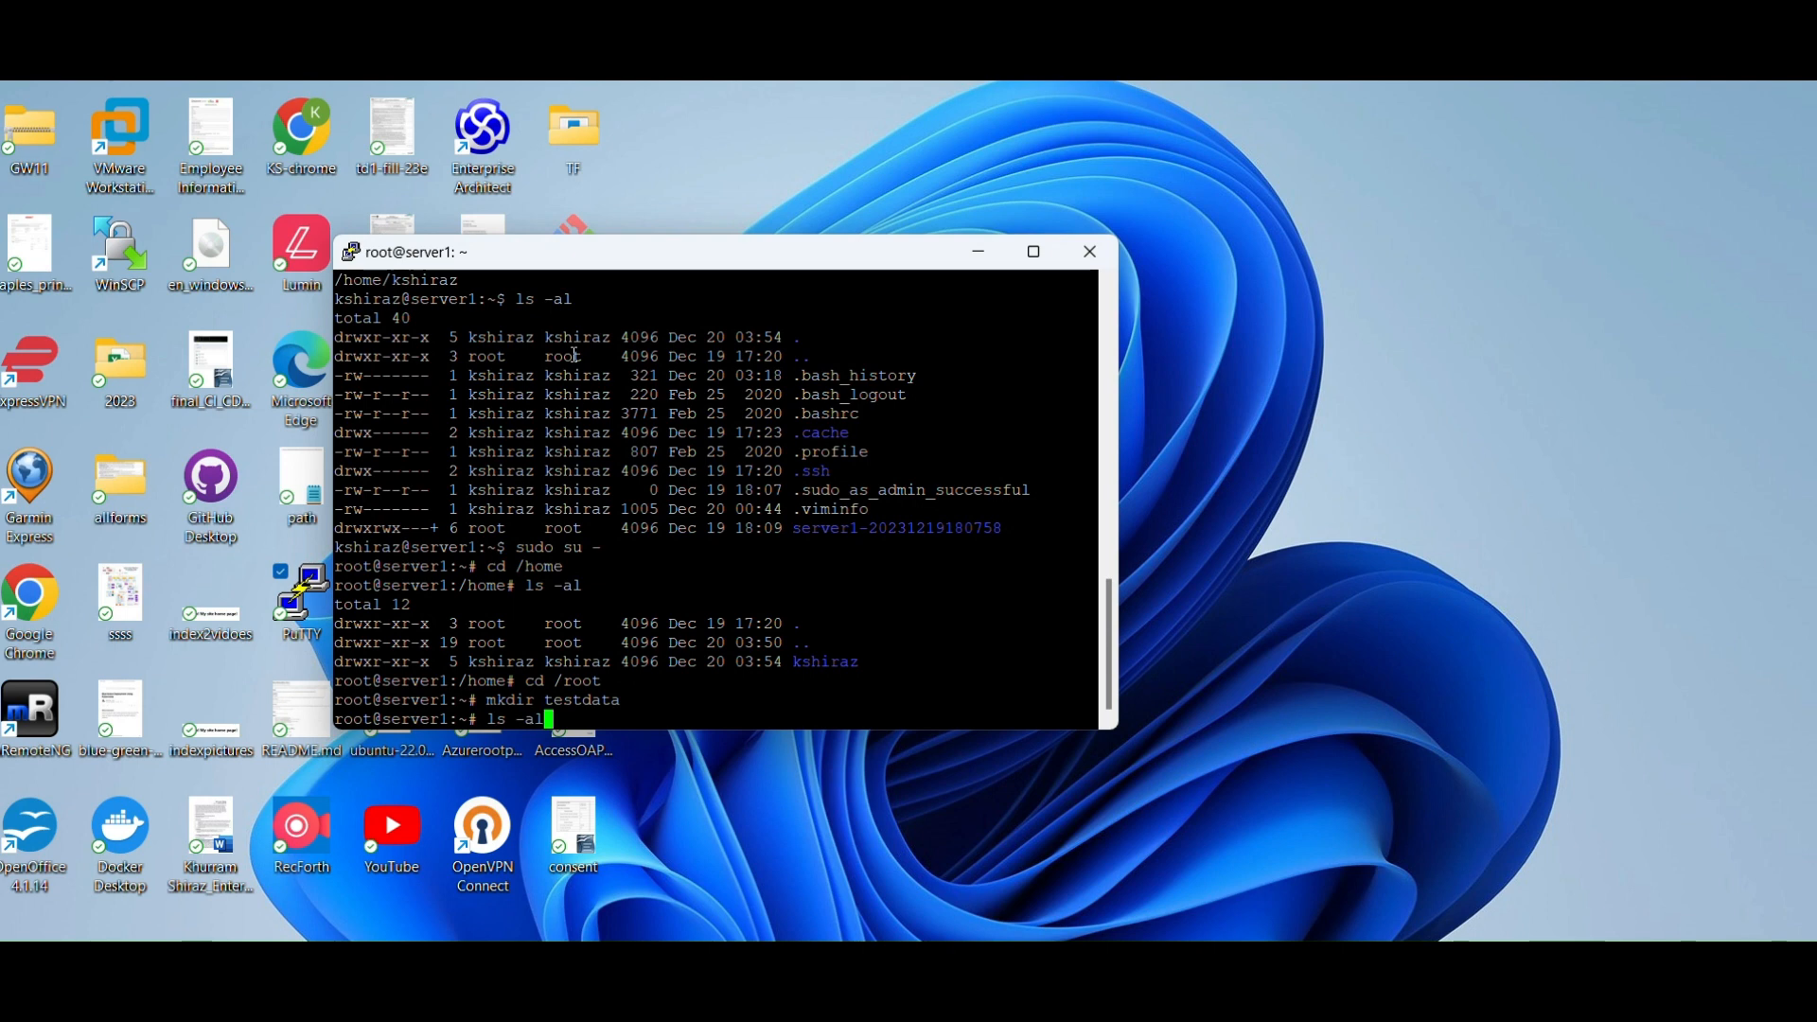
text( testdata)
key(Return)
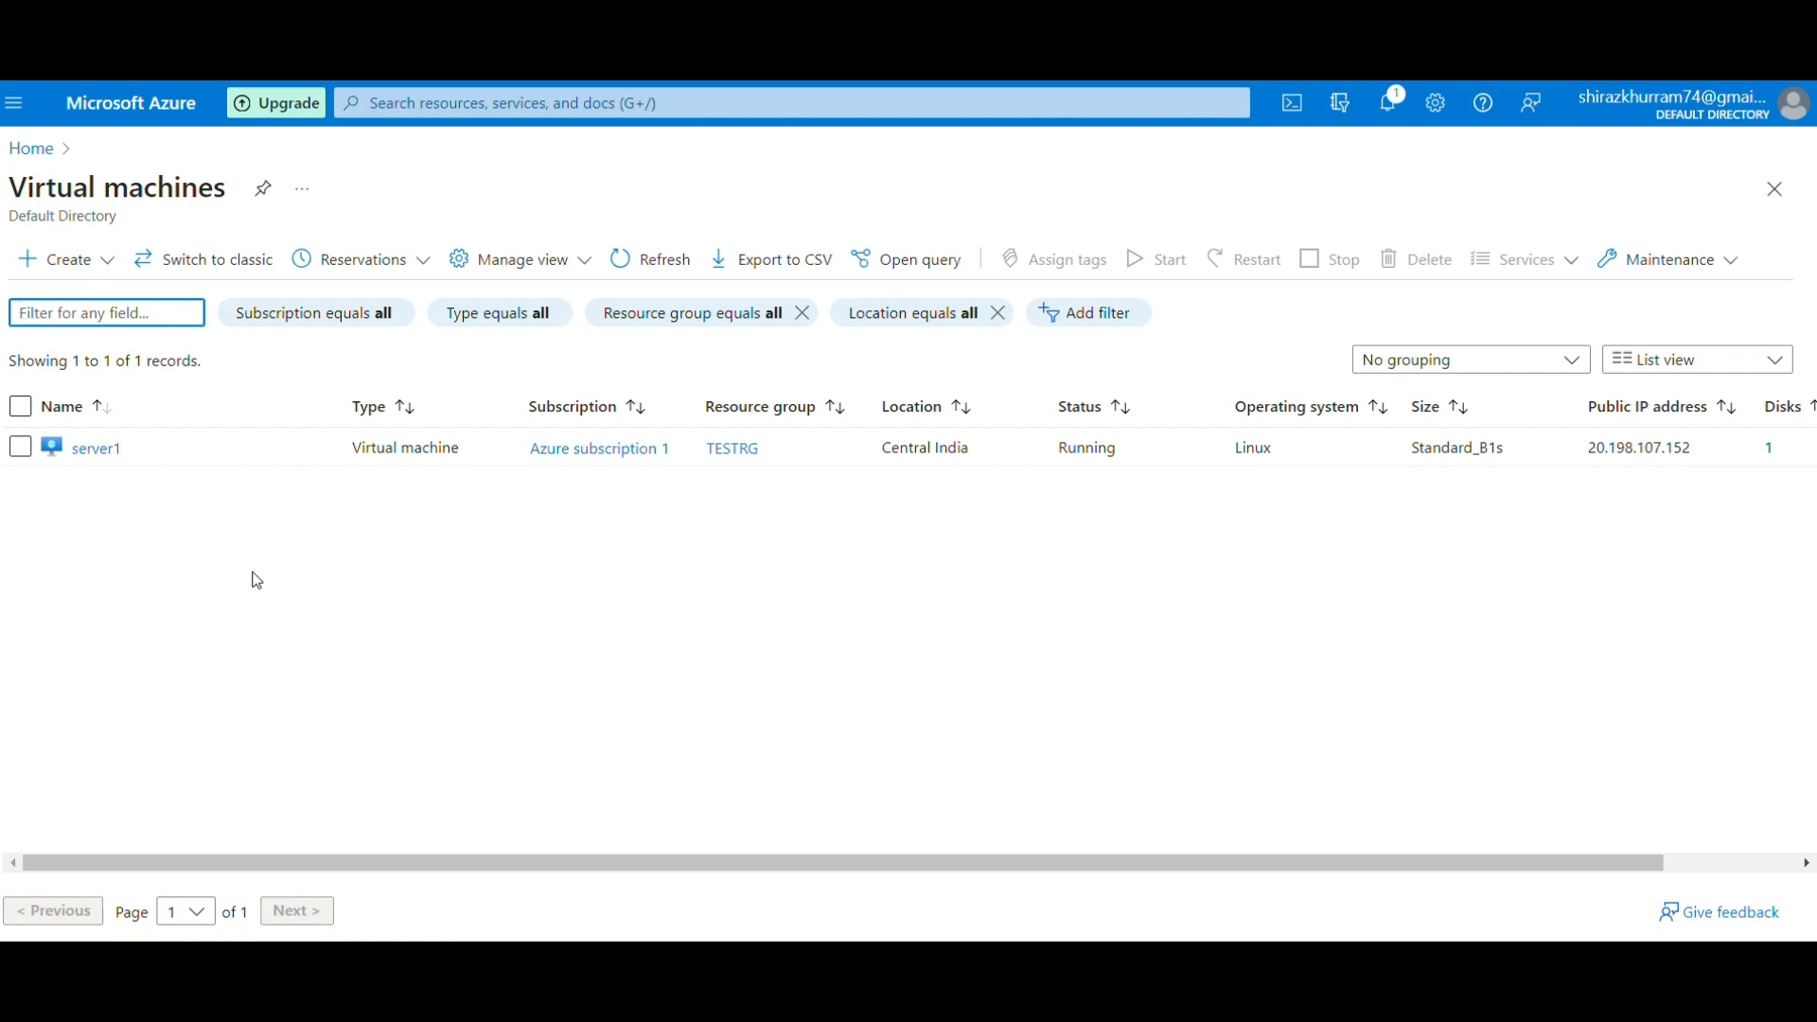
Stop the server1 virtual machine from the Virtual machines list.
click(19, 447)
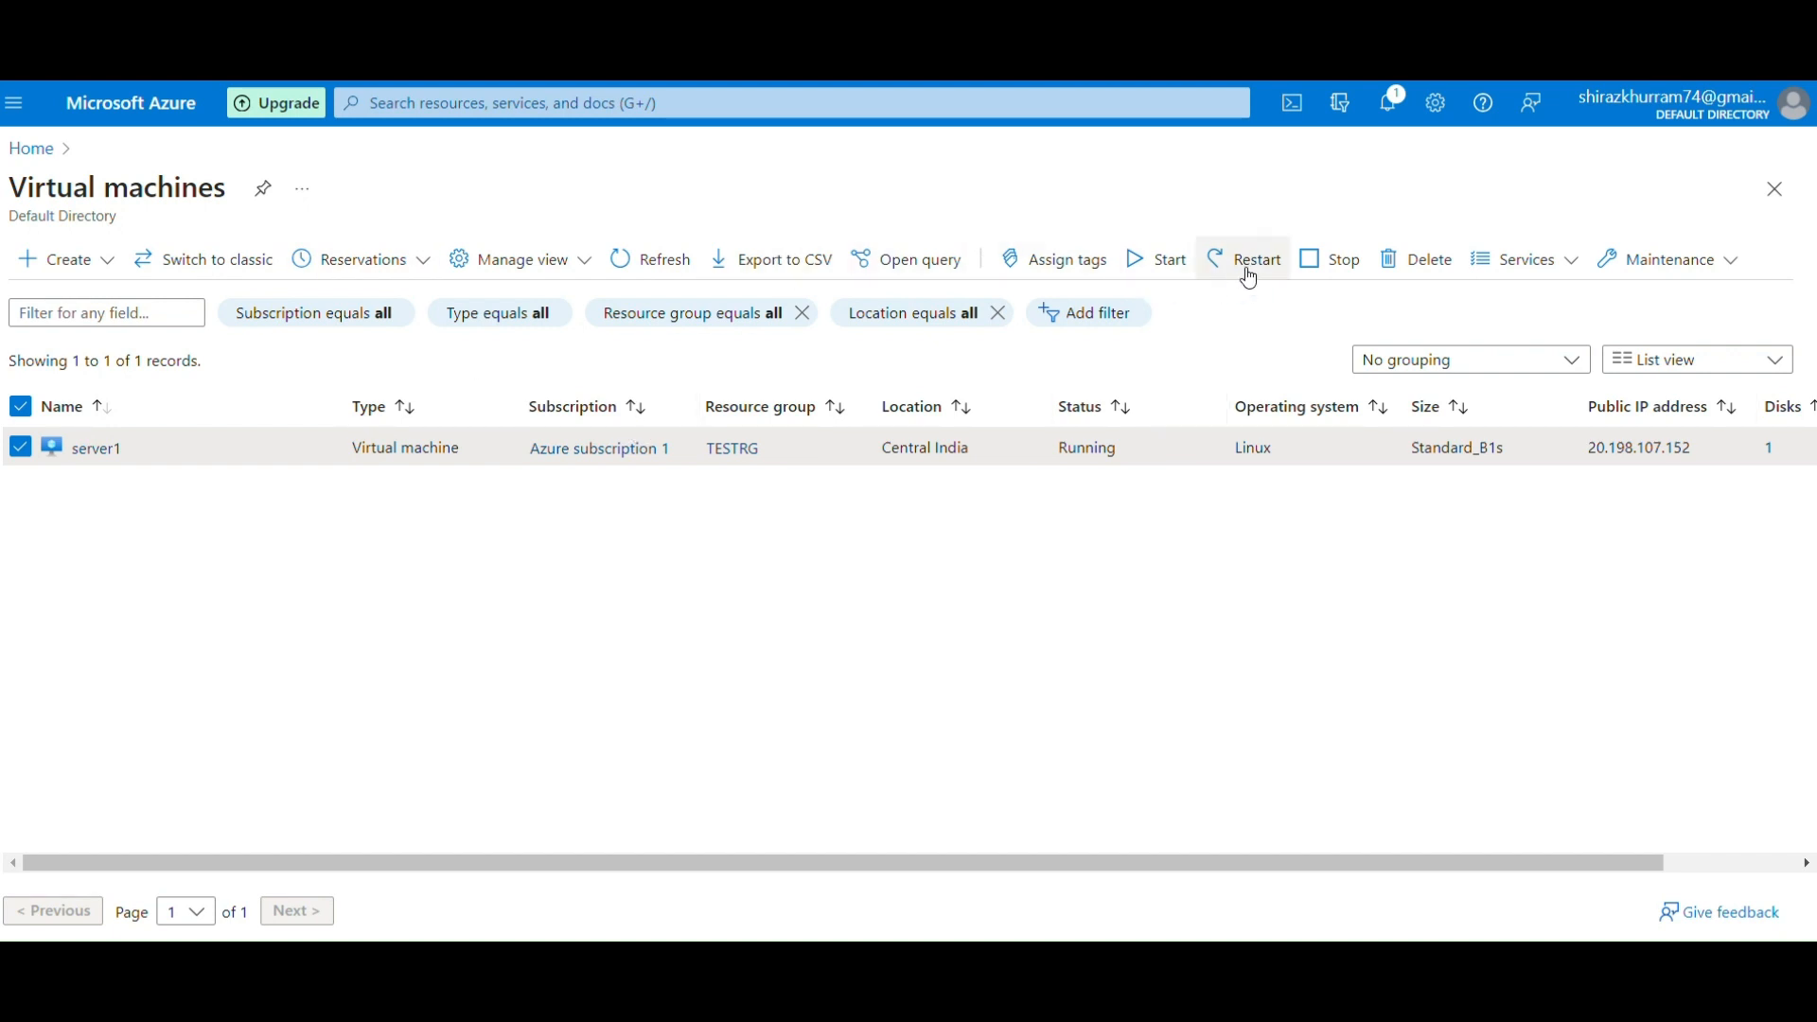
click(1321, 262)
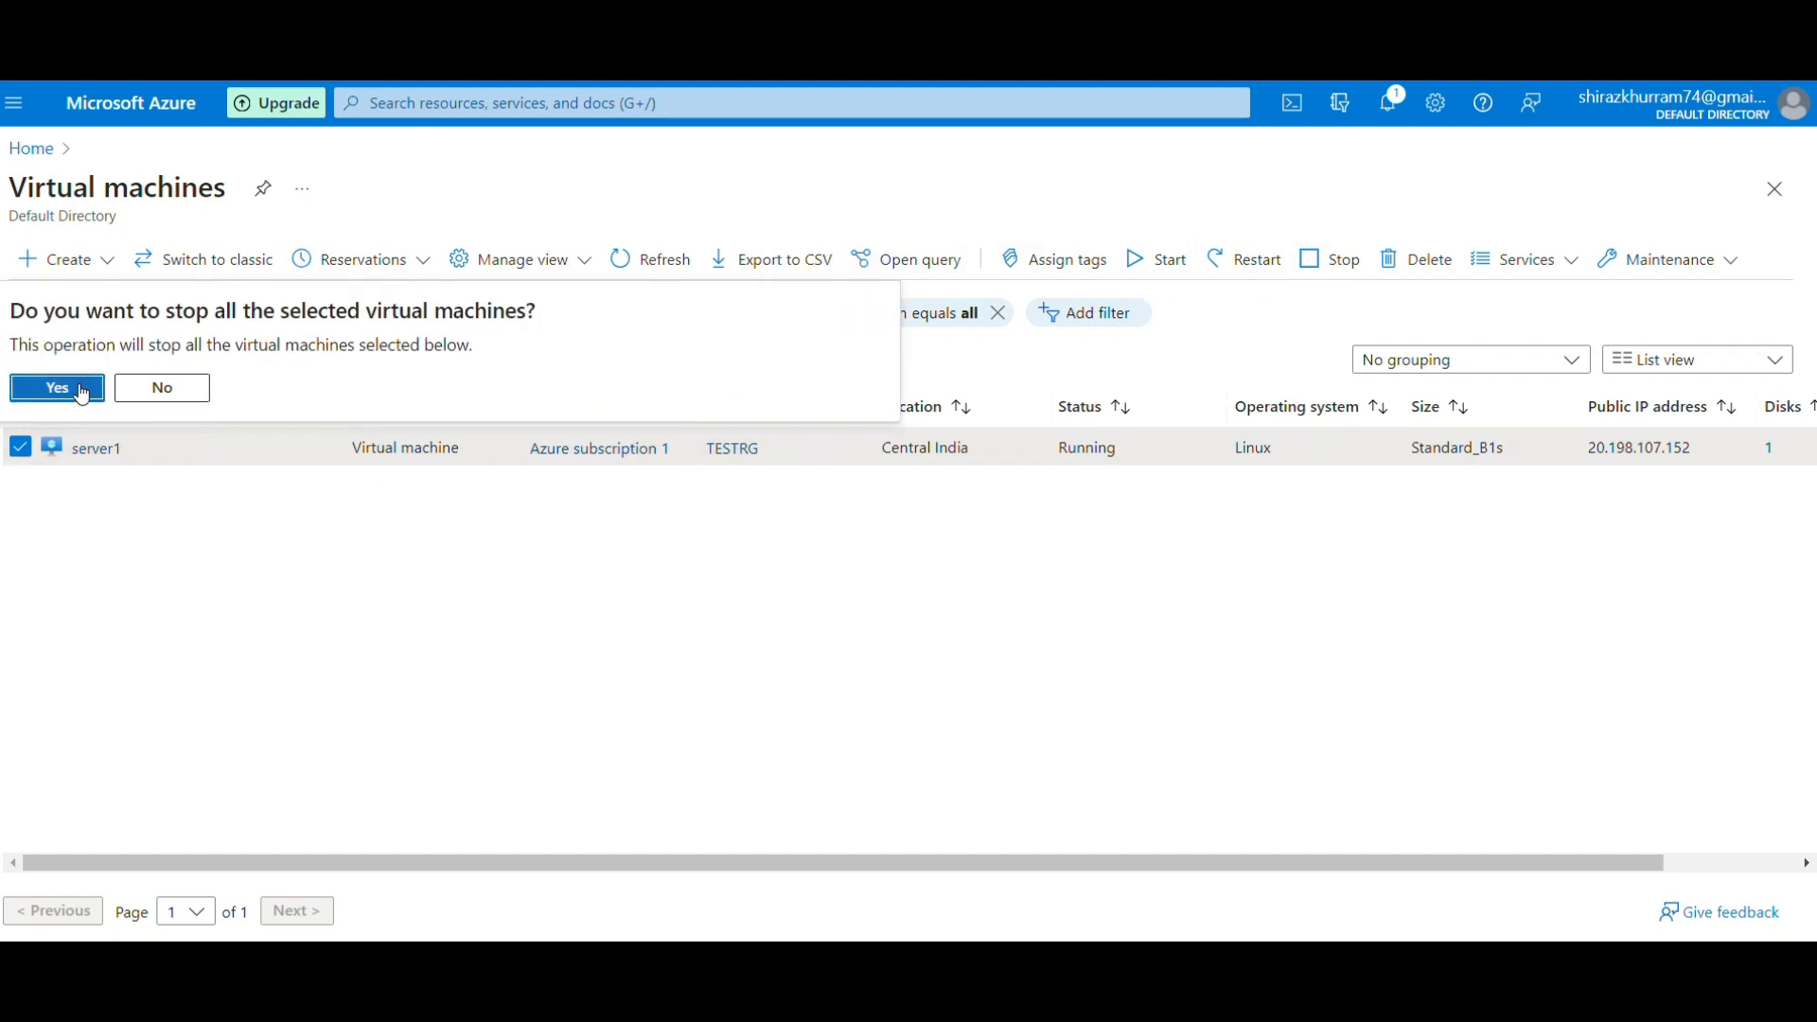
click(82, 391)
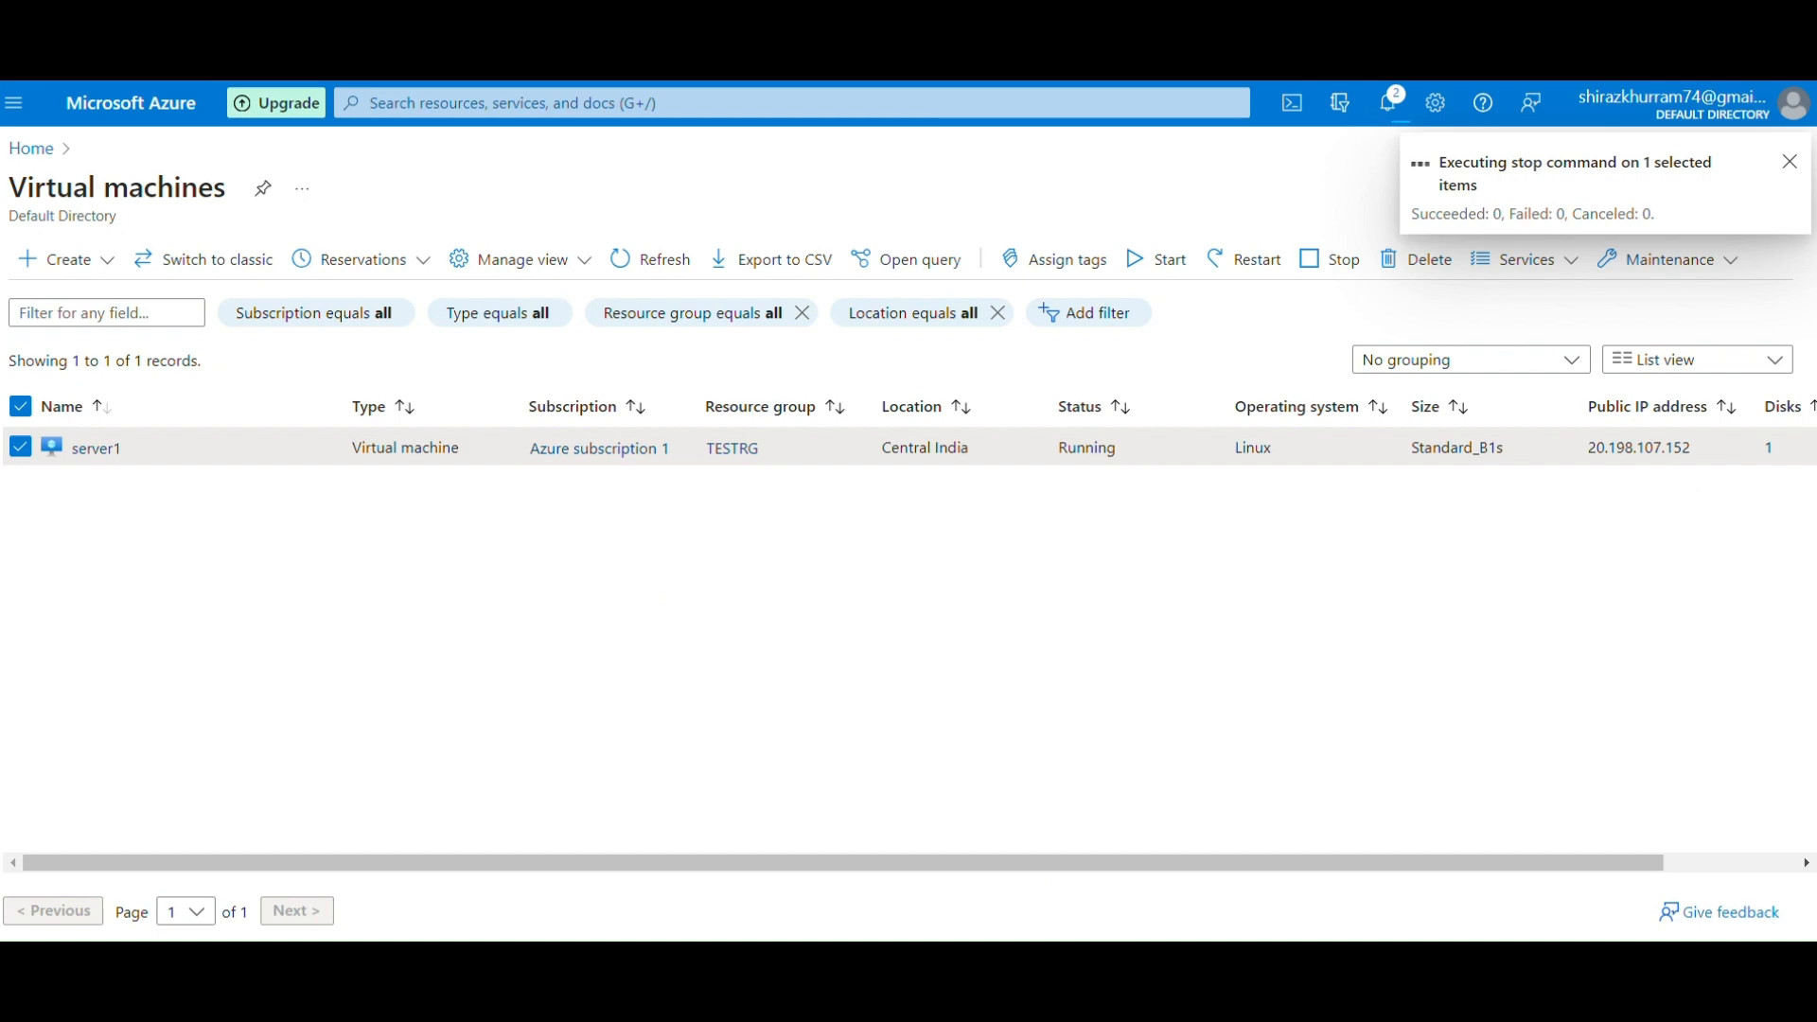
key(alt+Tab)
Close the PuTTY SSH session and show the portal notifications.
click(1089, 252)
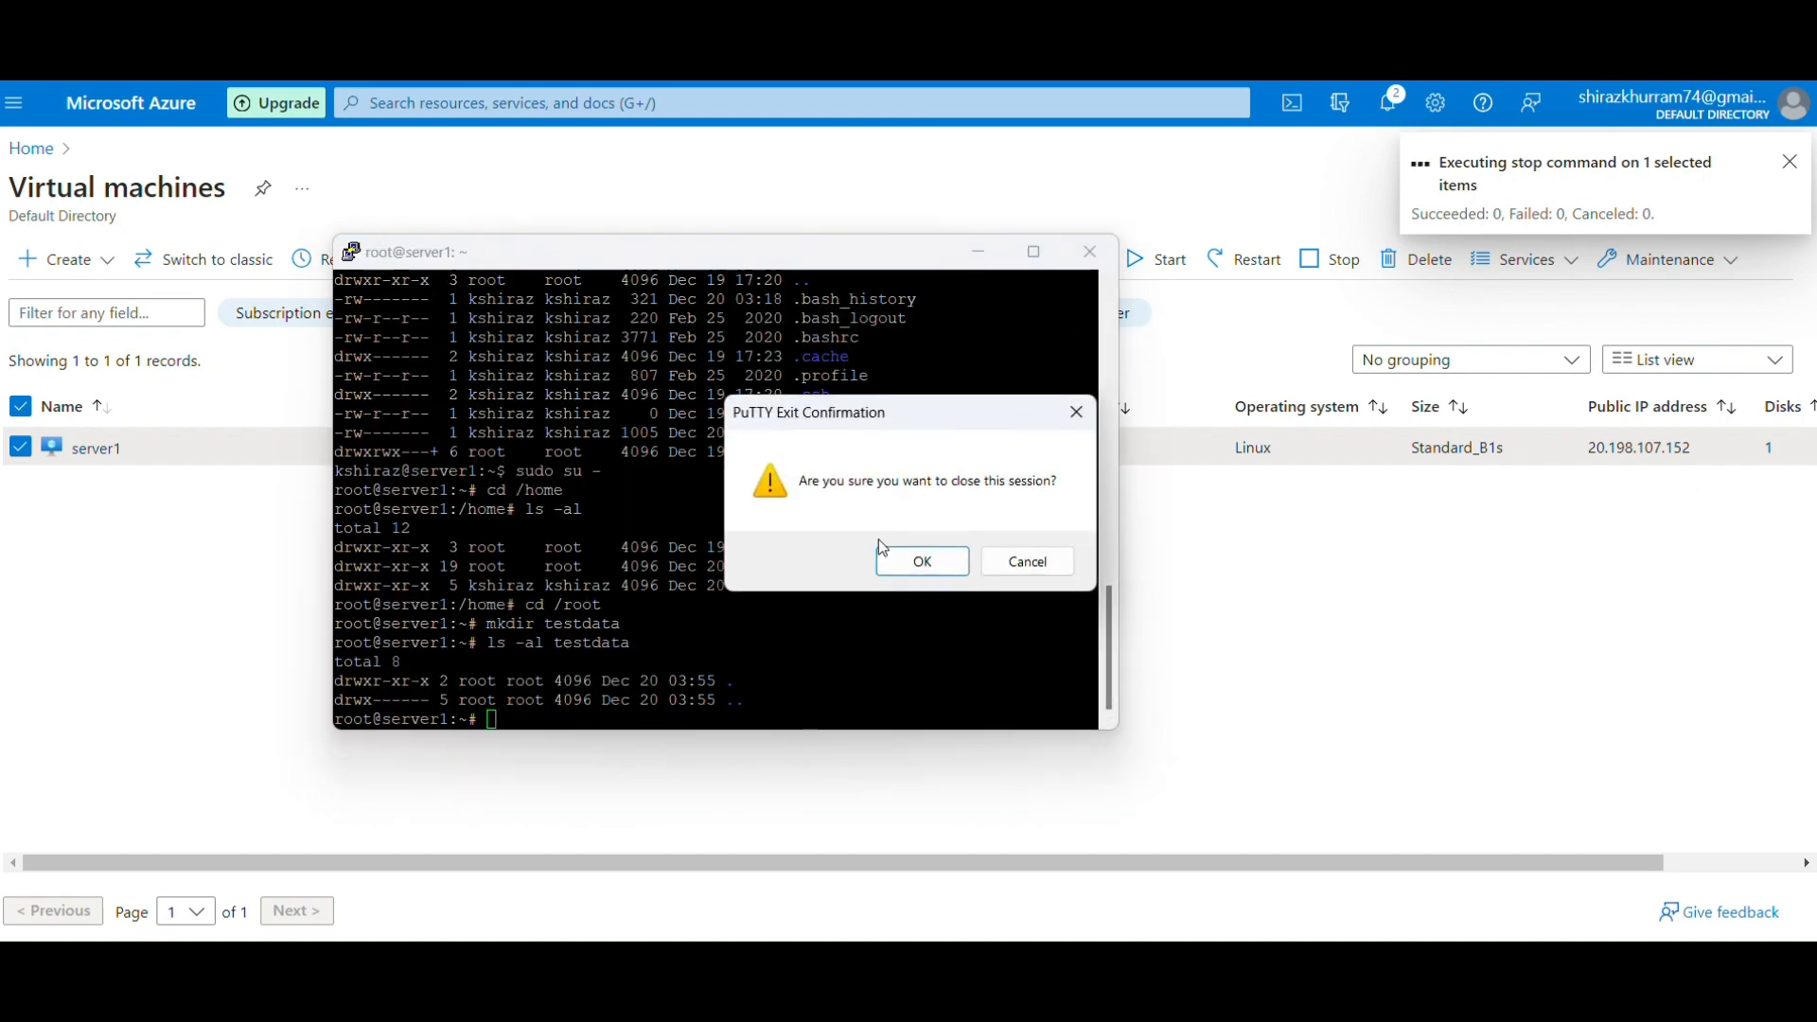
click(894, 568)
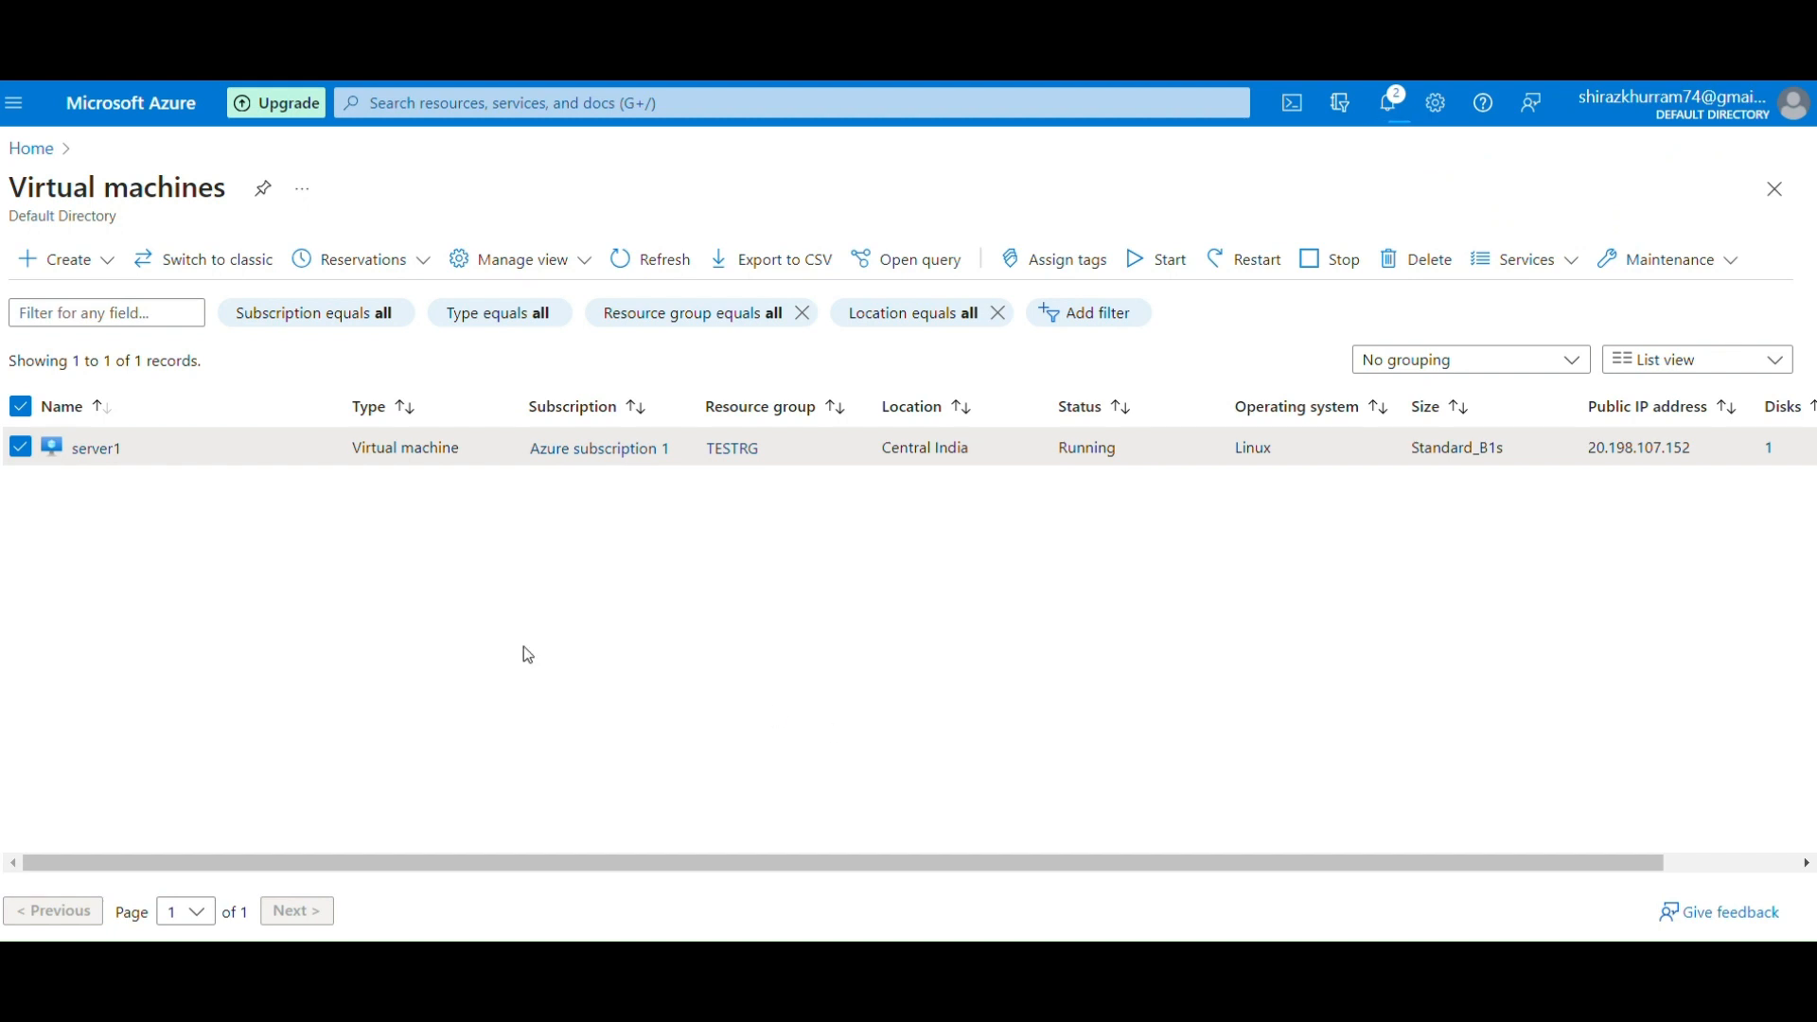
click(1389, 104)
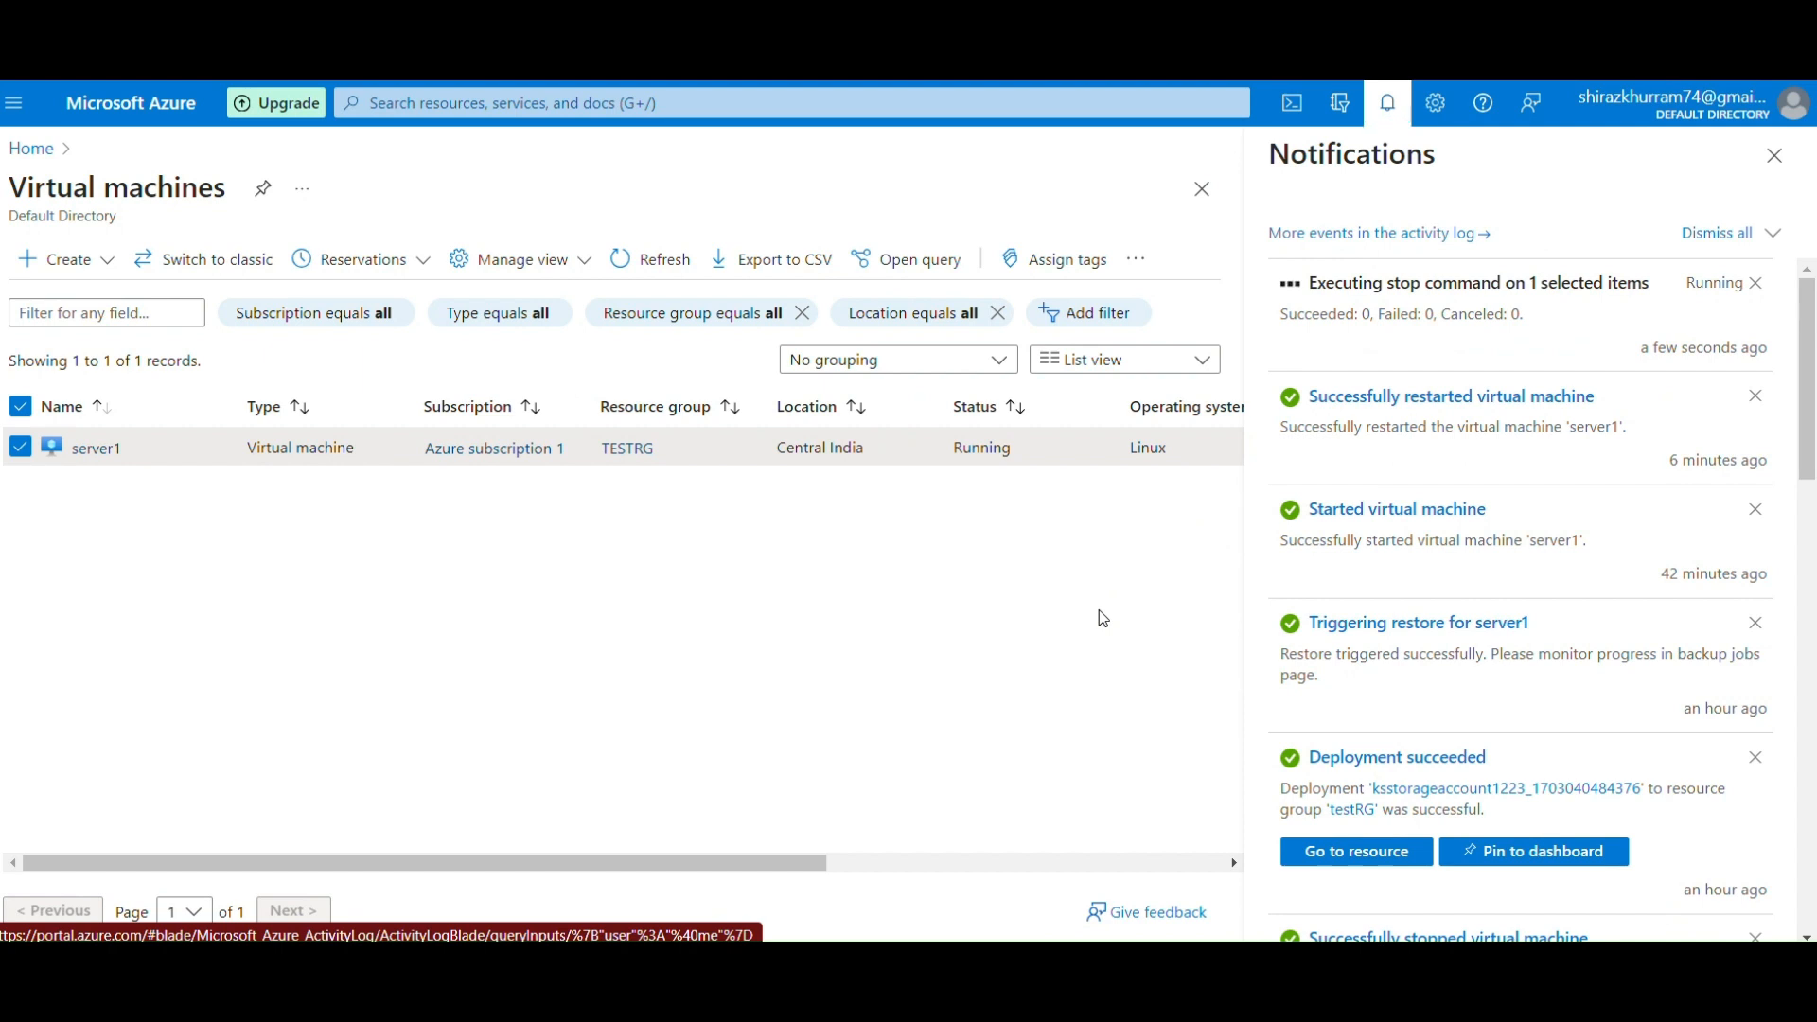
Start a new restore in Backup center with server1 as the backup instance.
click(545, 98)
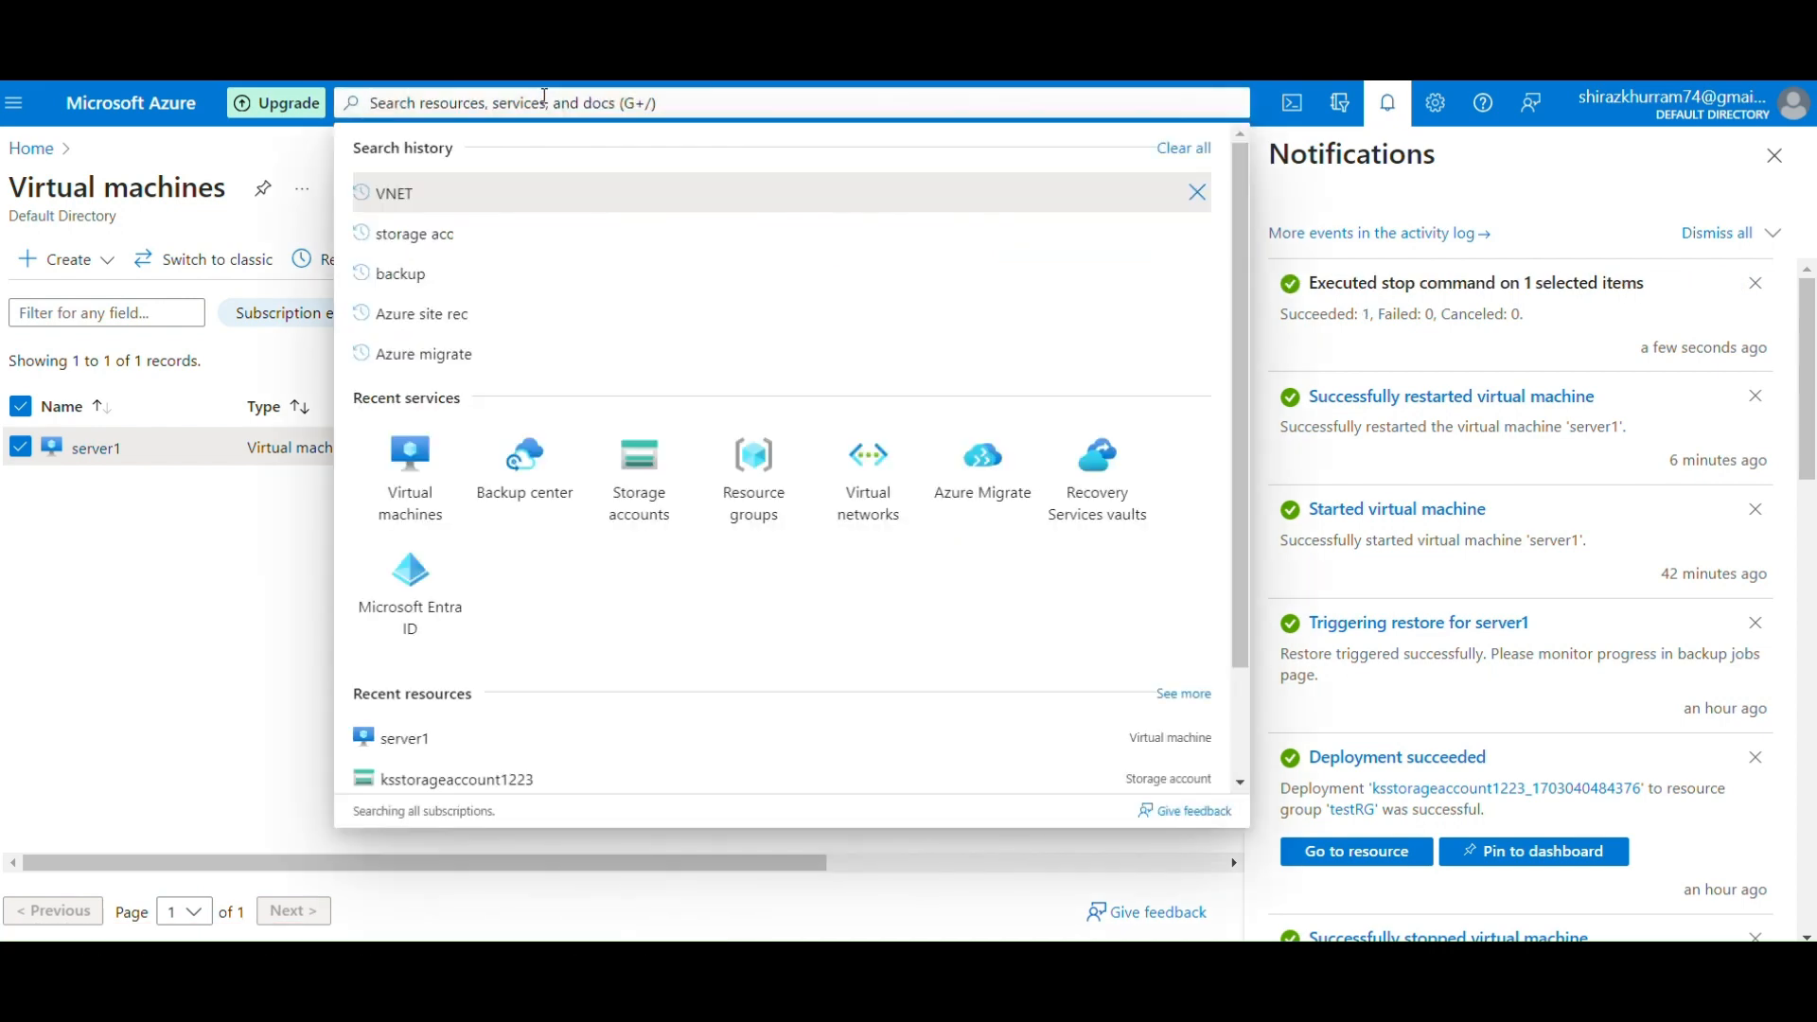
text(backup )
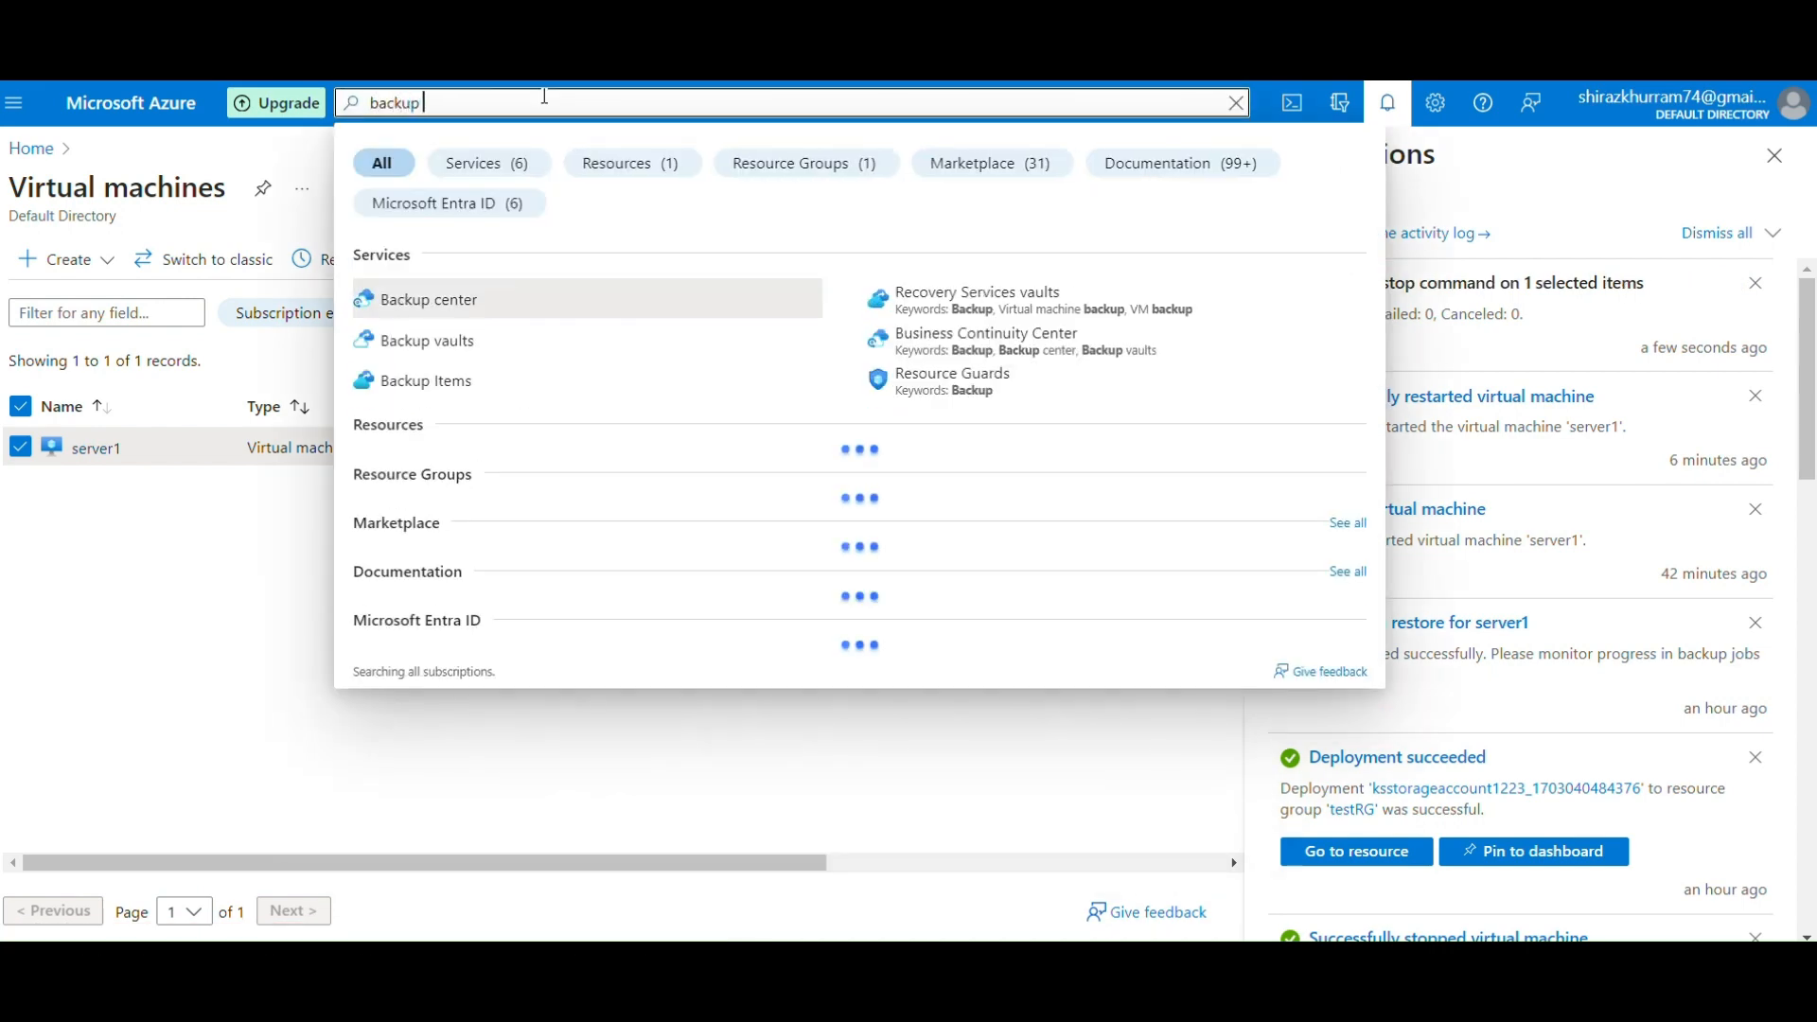
text(center)
key(Return)
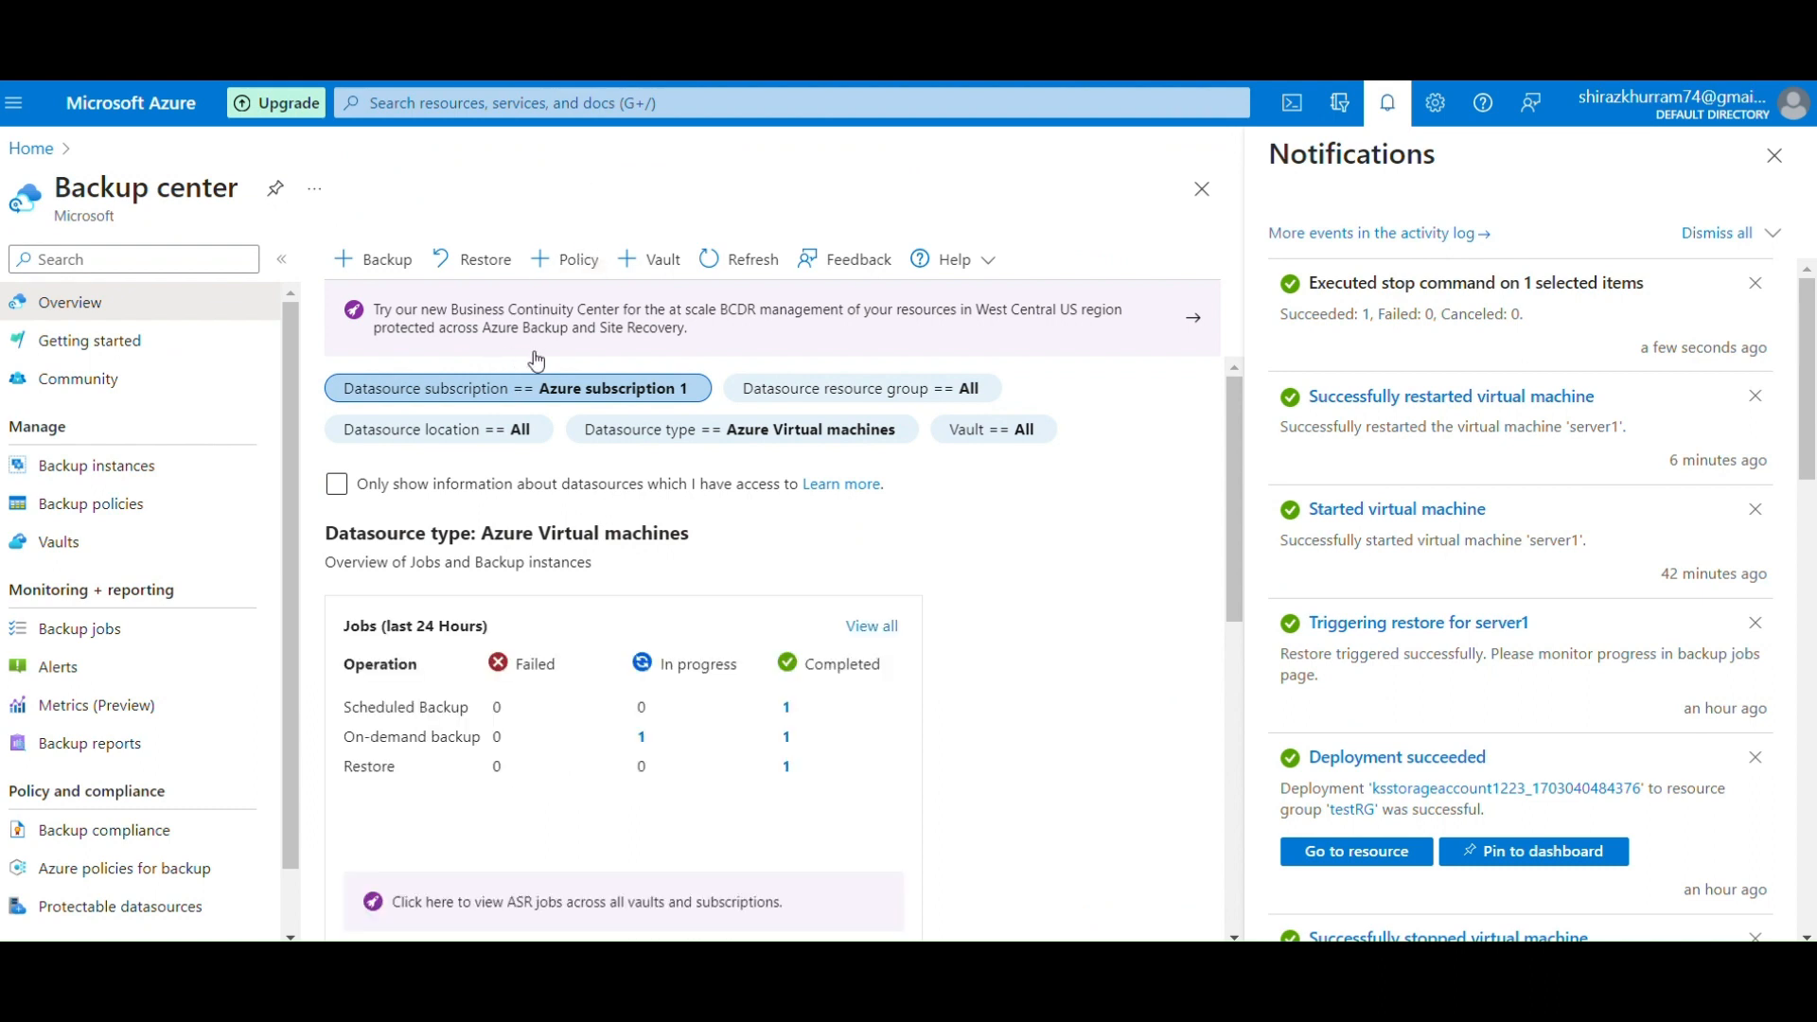
click(483, 266)
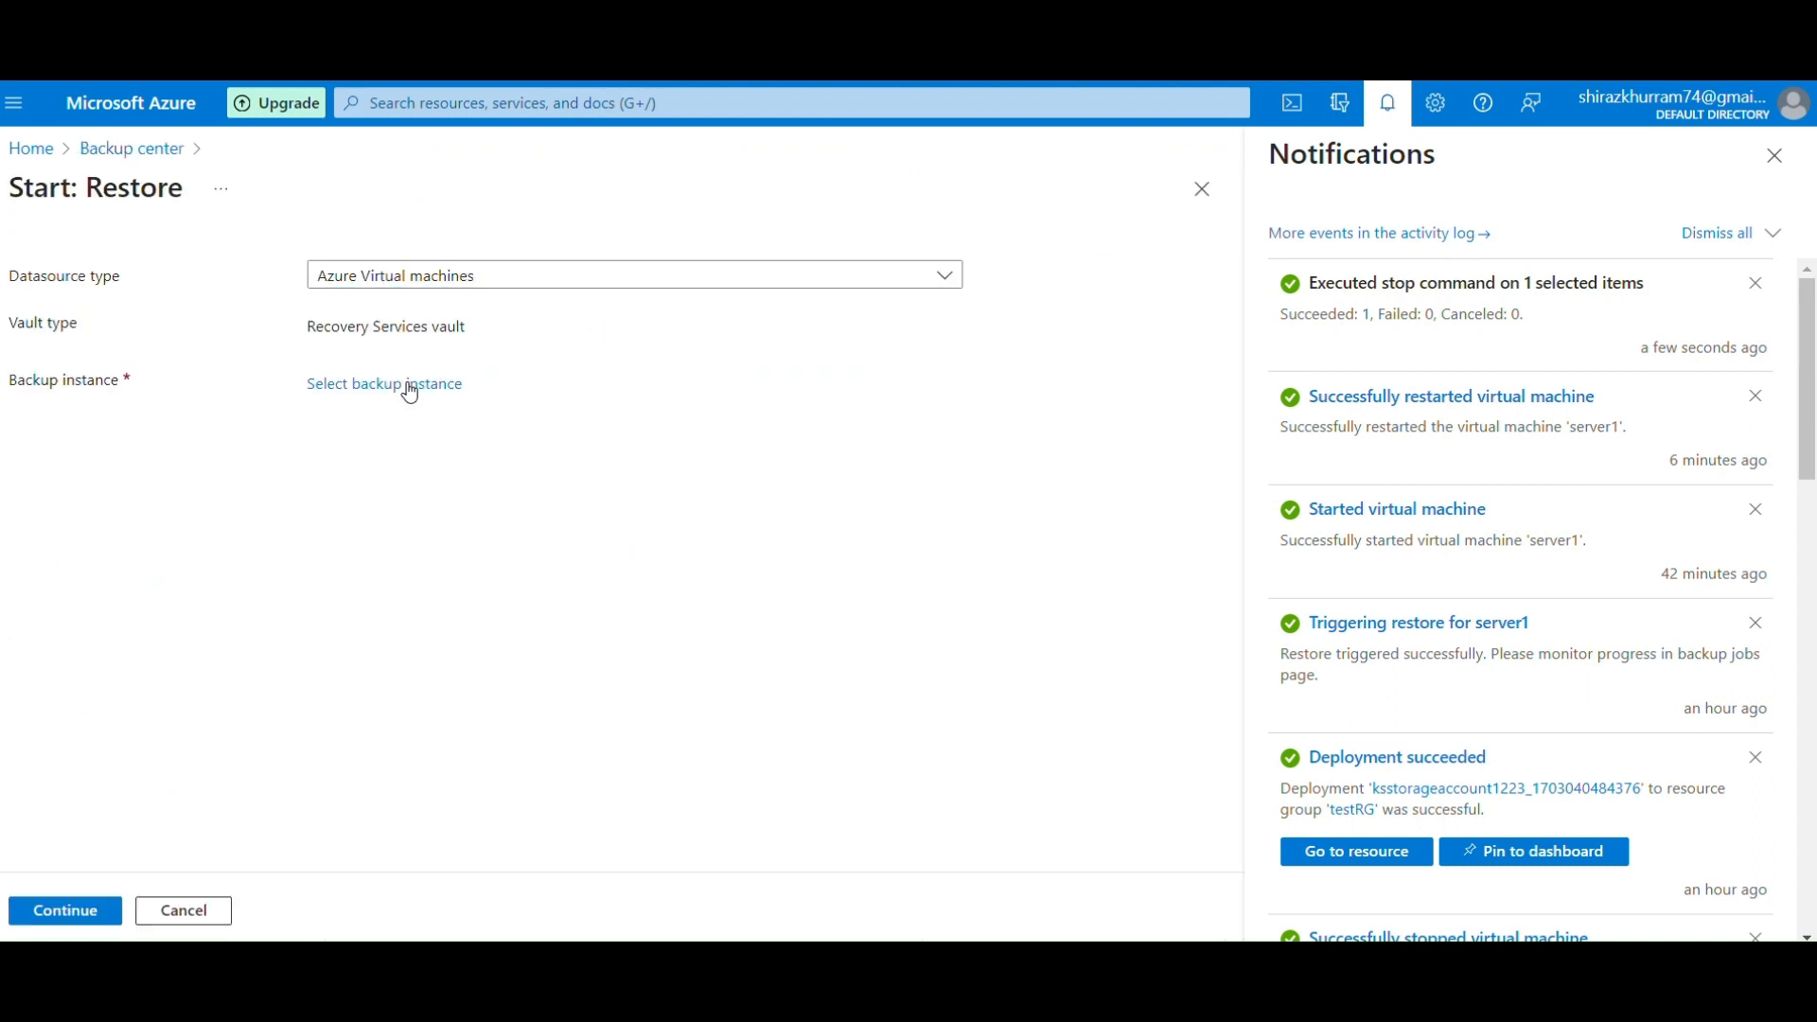
click(407, 382)
click(425, 497)
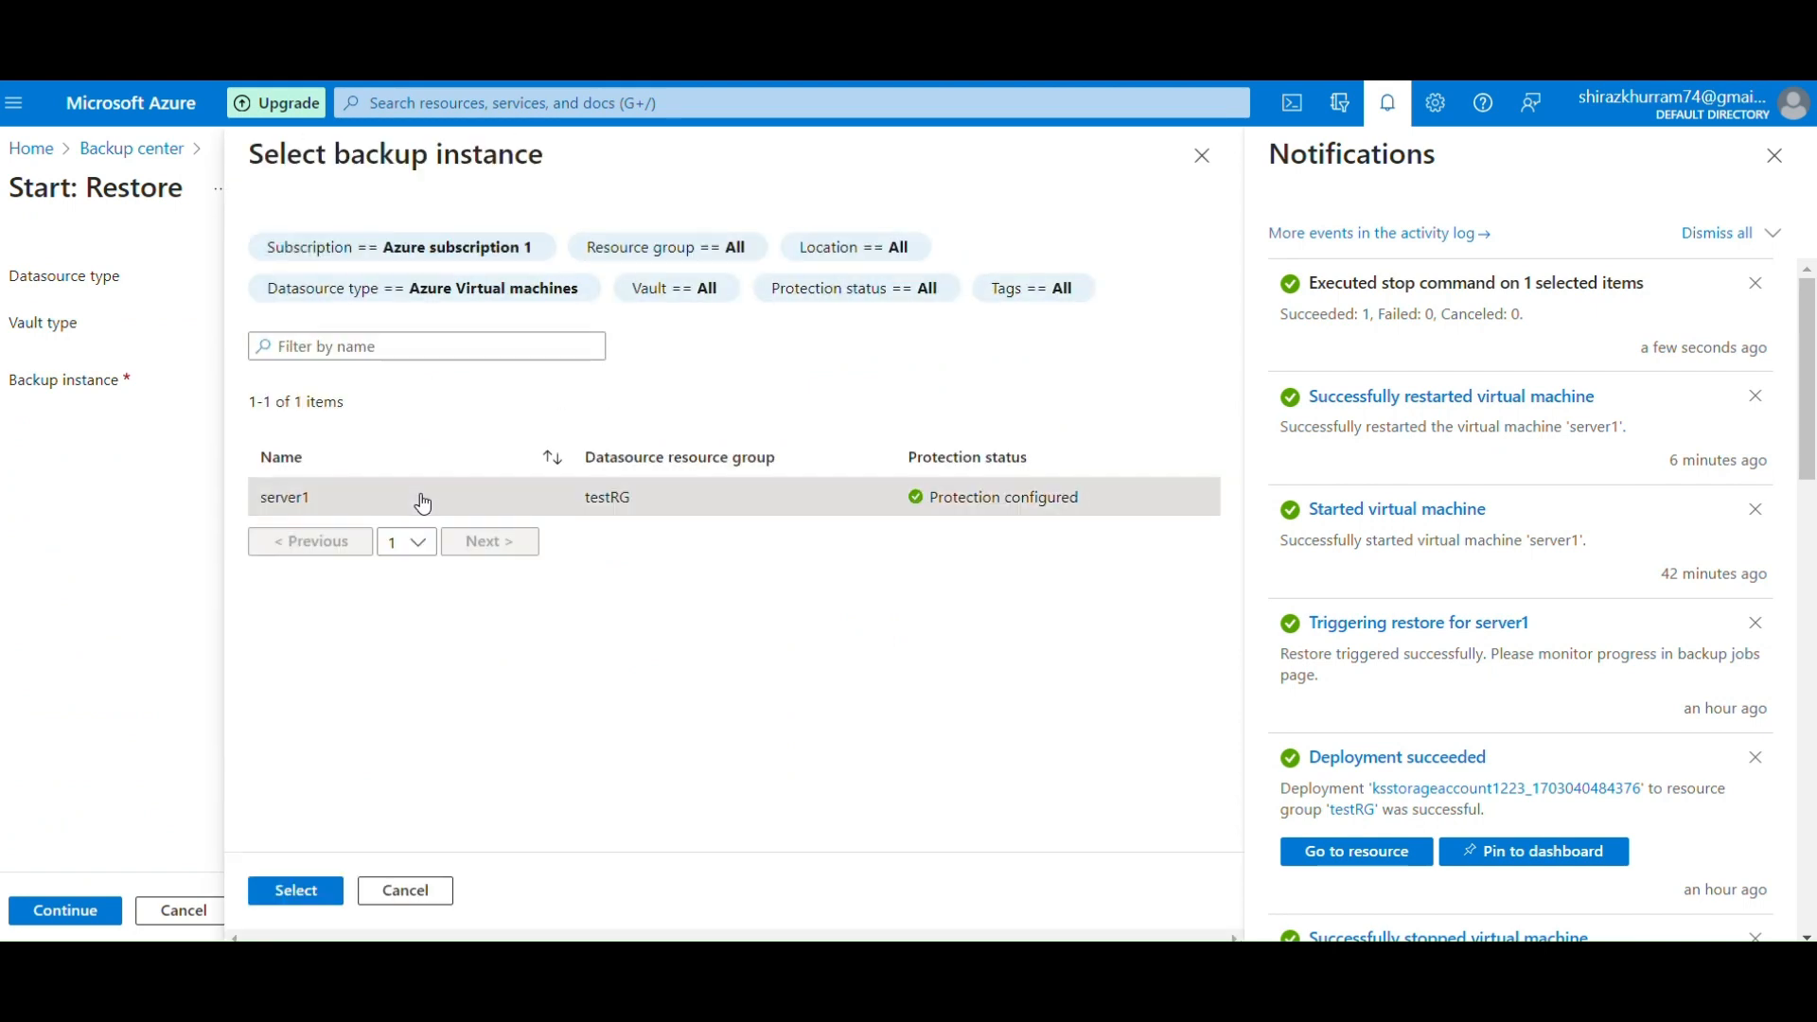
click(321, 902)
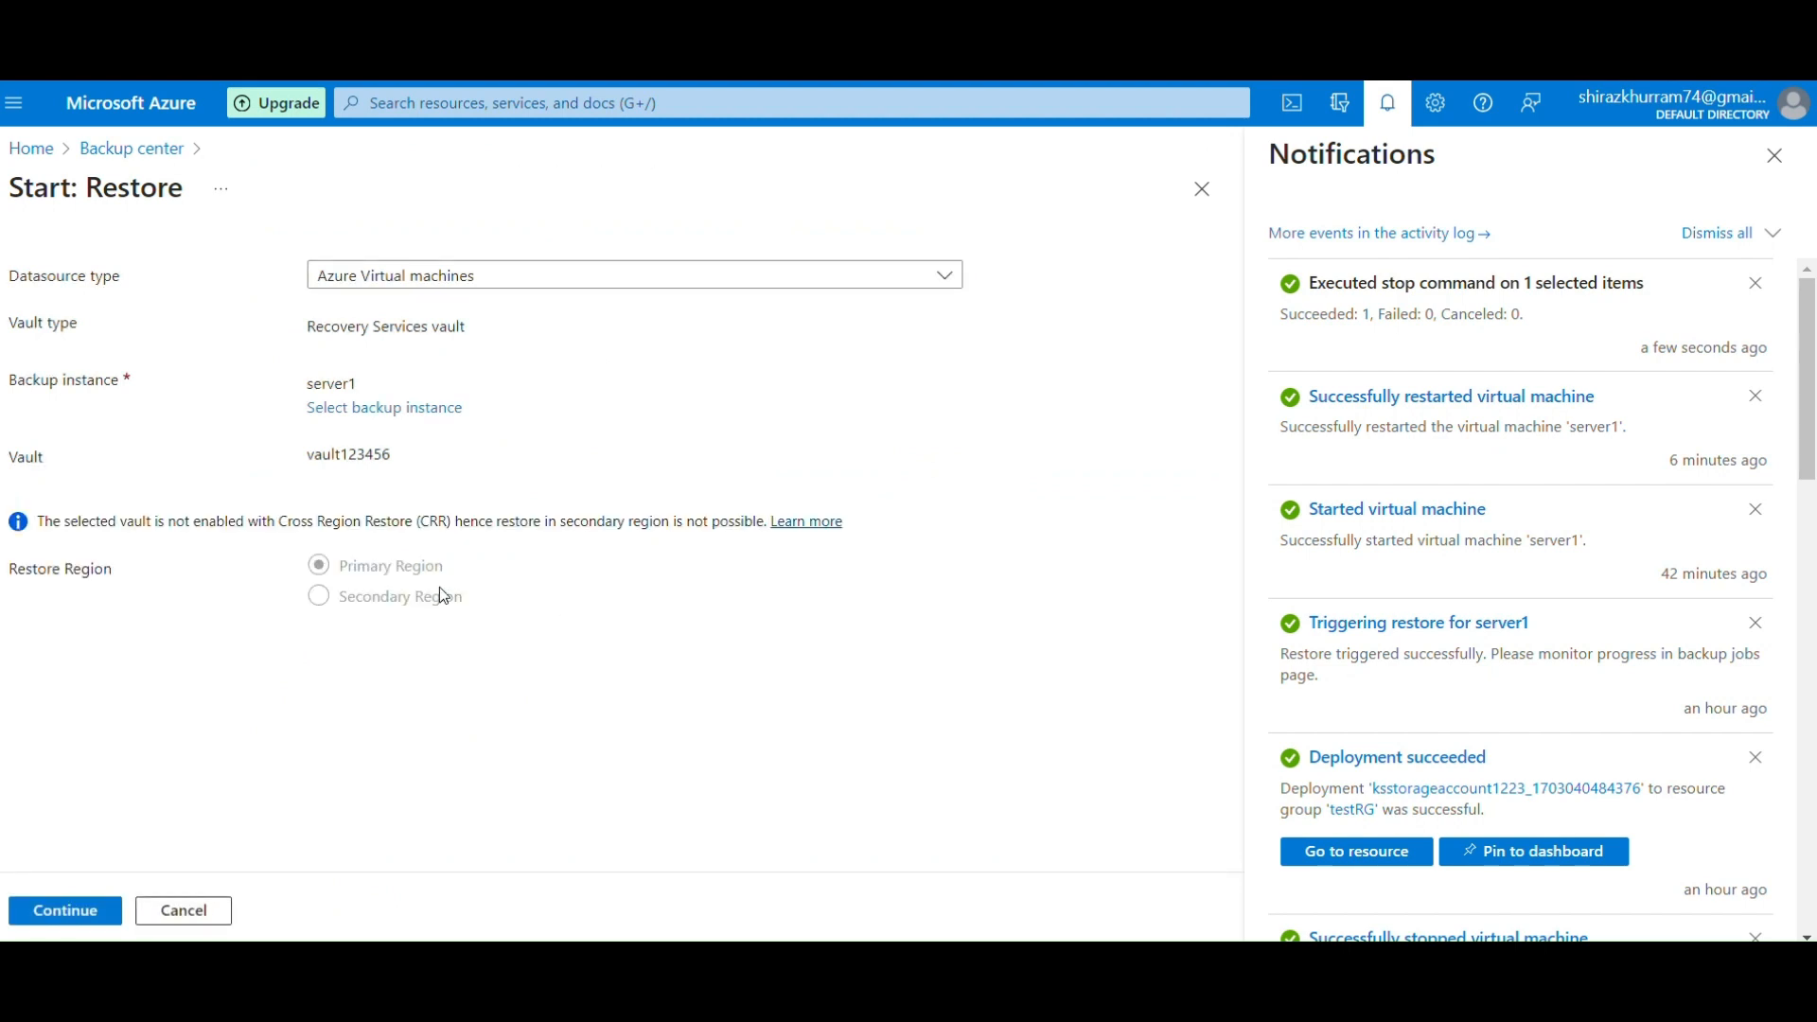
click(70, 911)
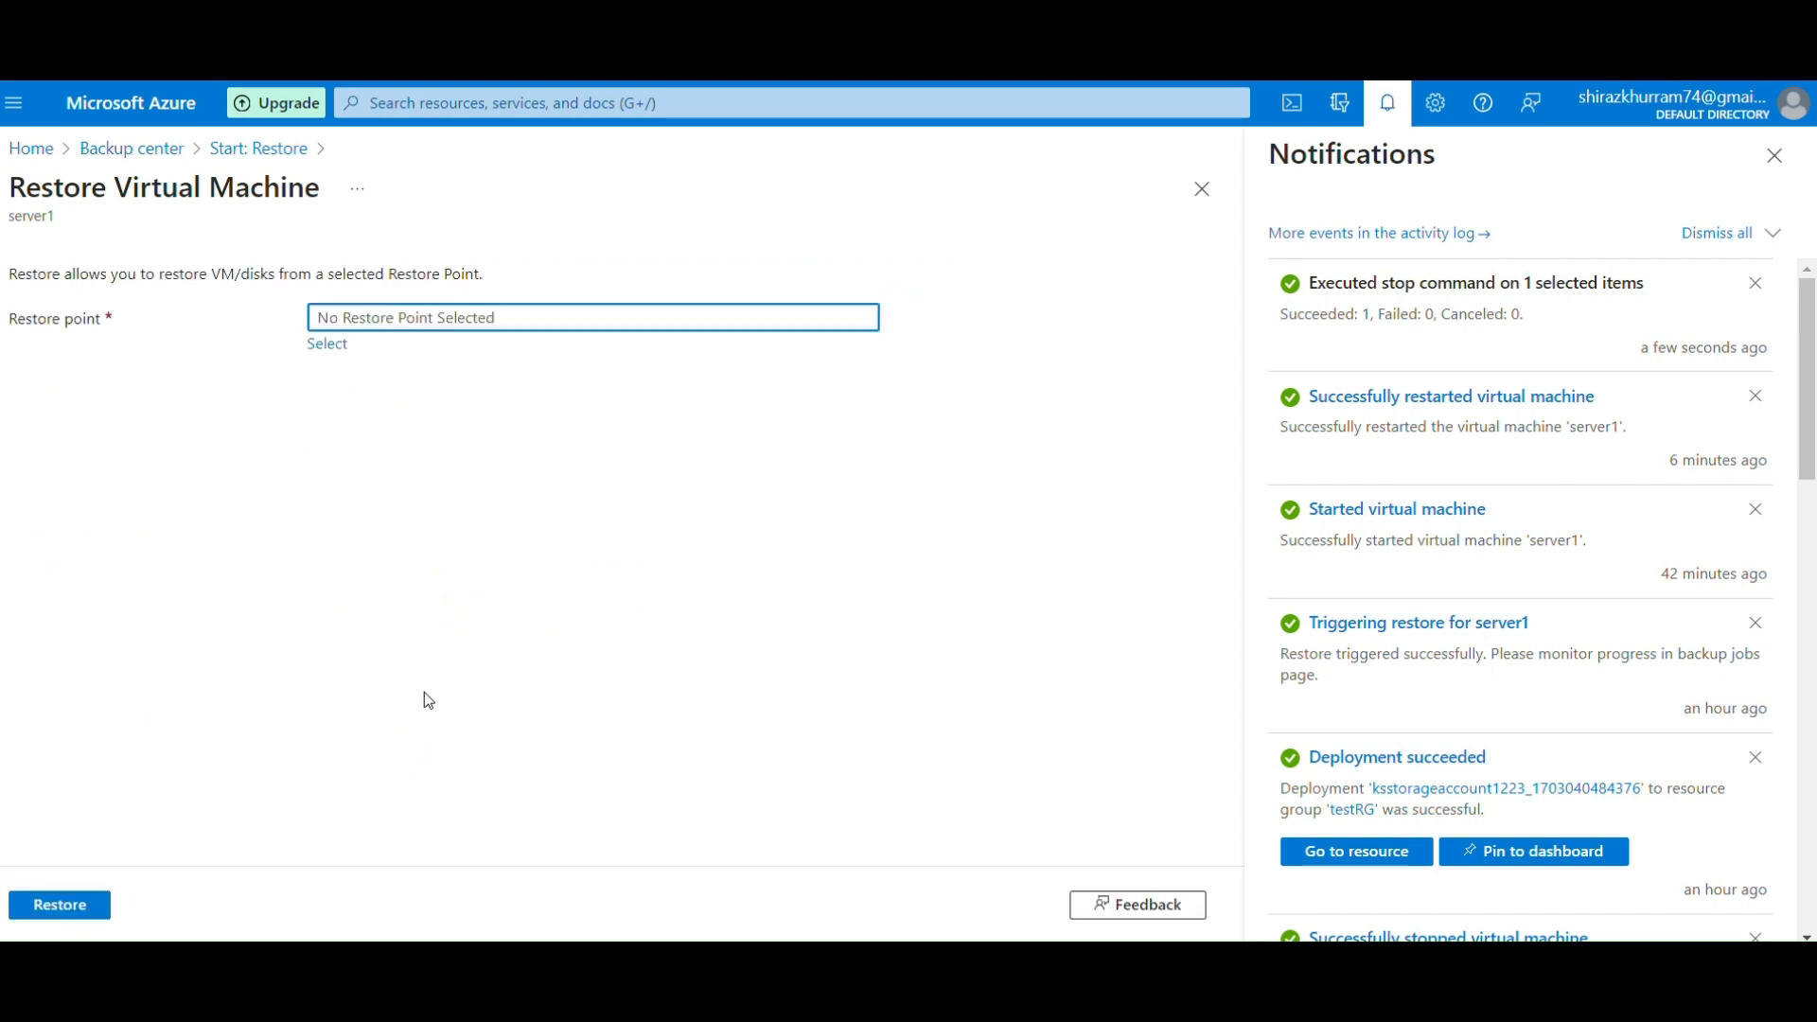
Choose the 12/19/2023, 7:44:41 PM restore point.
click(333, 346)
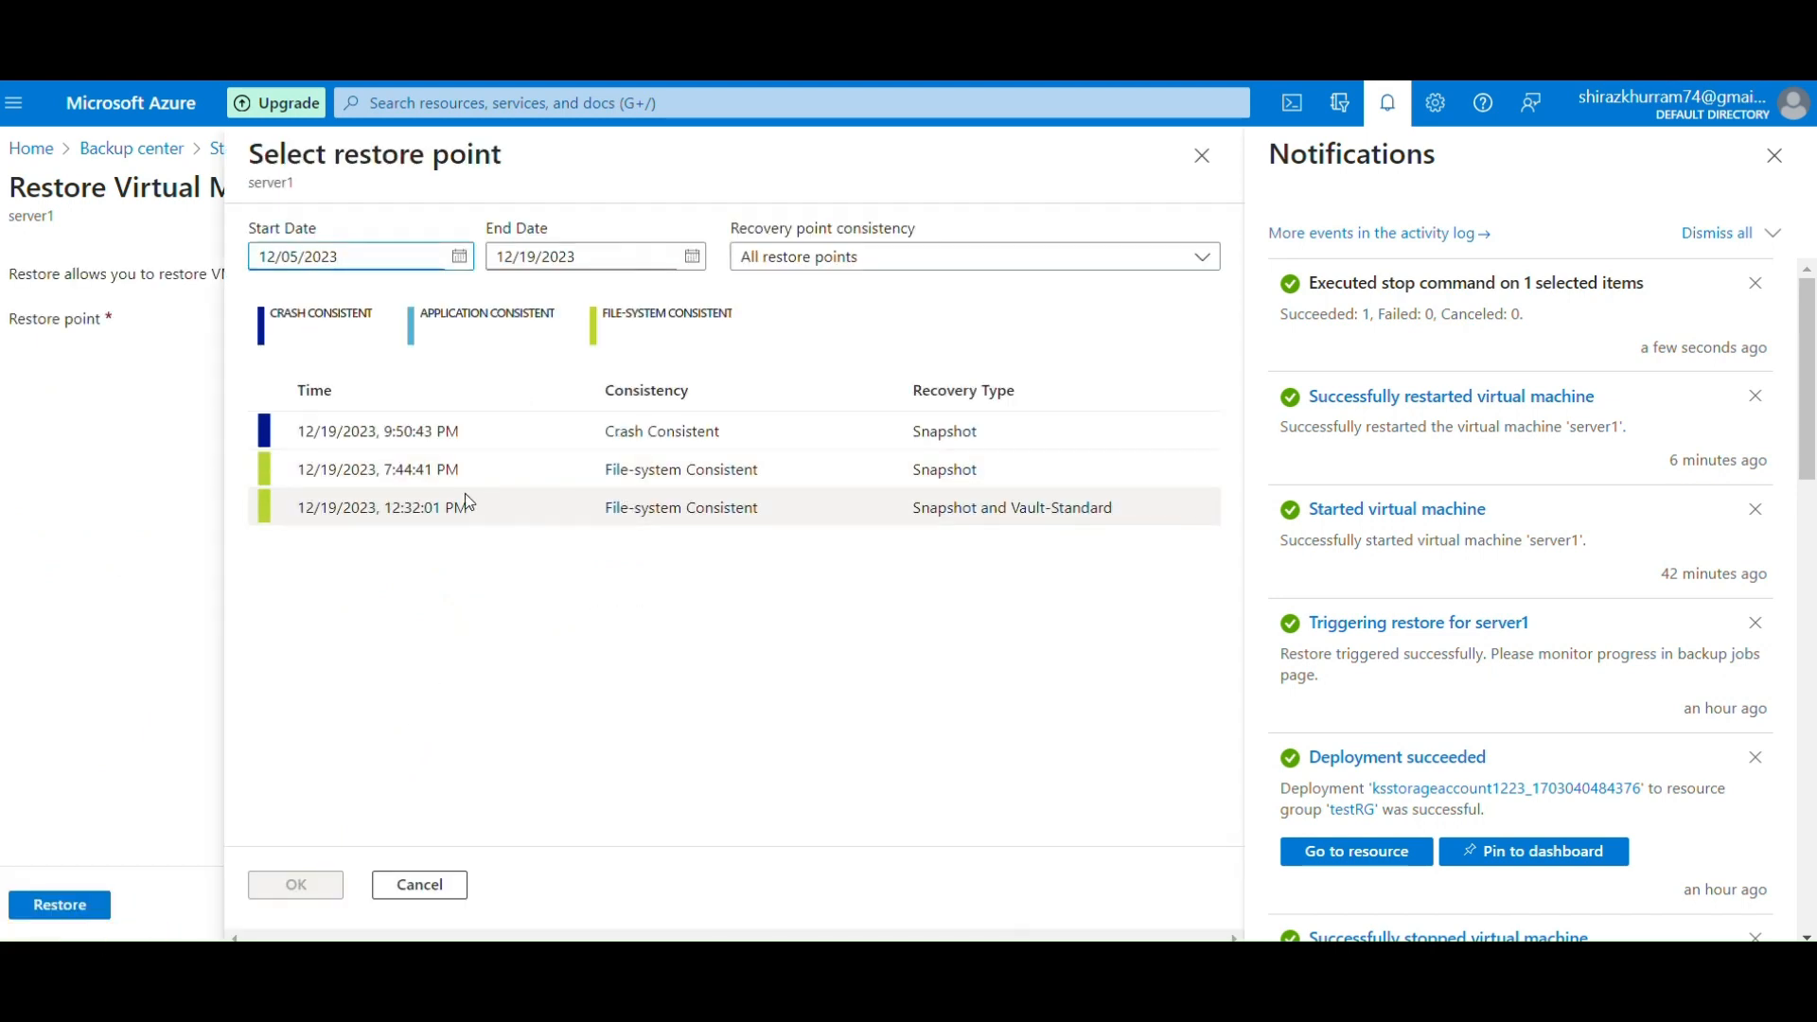
click(372, 470)
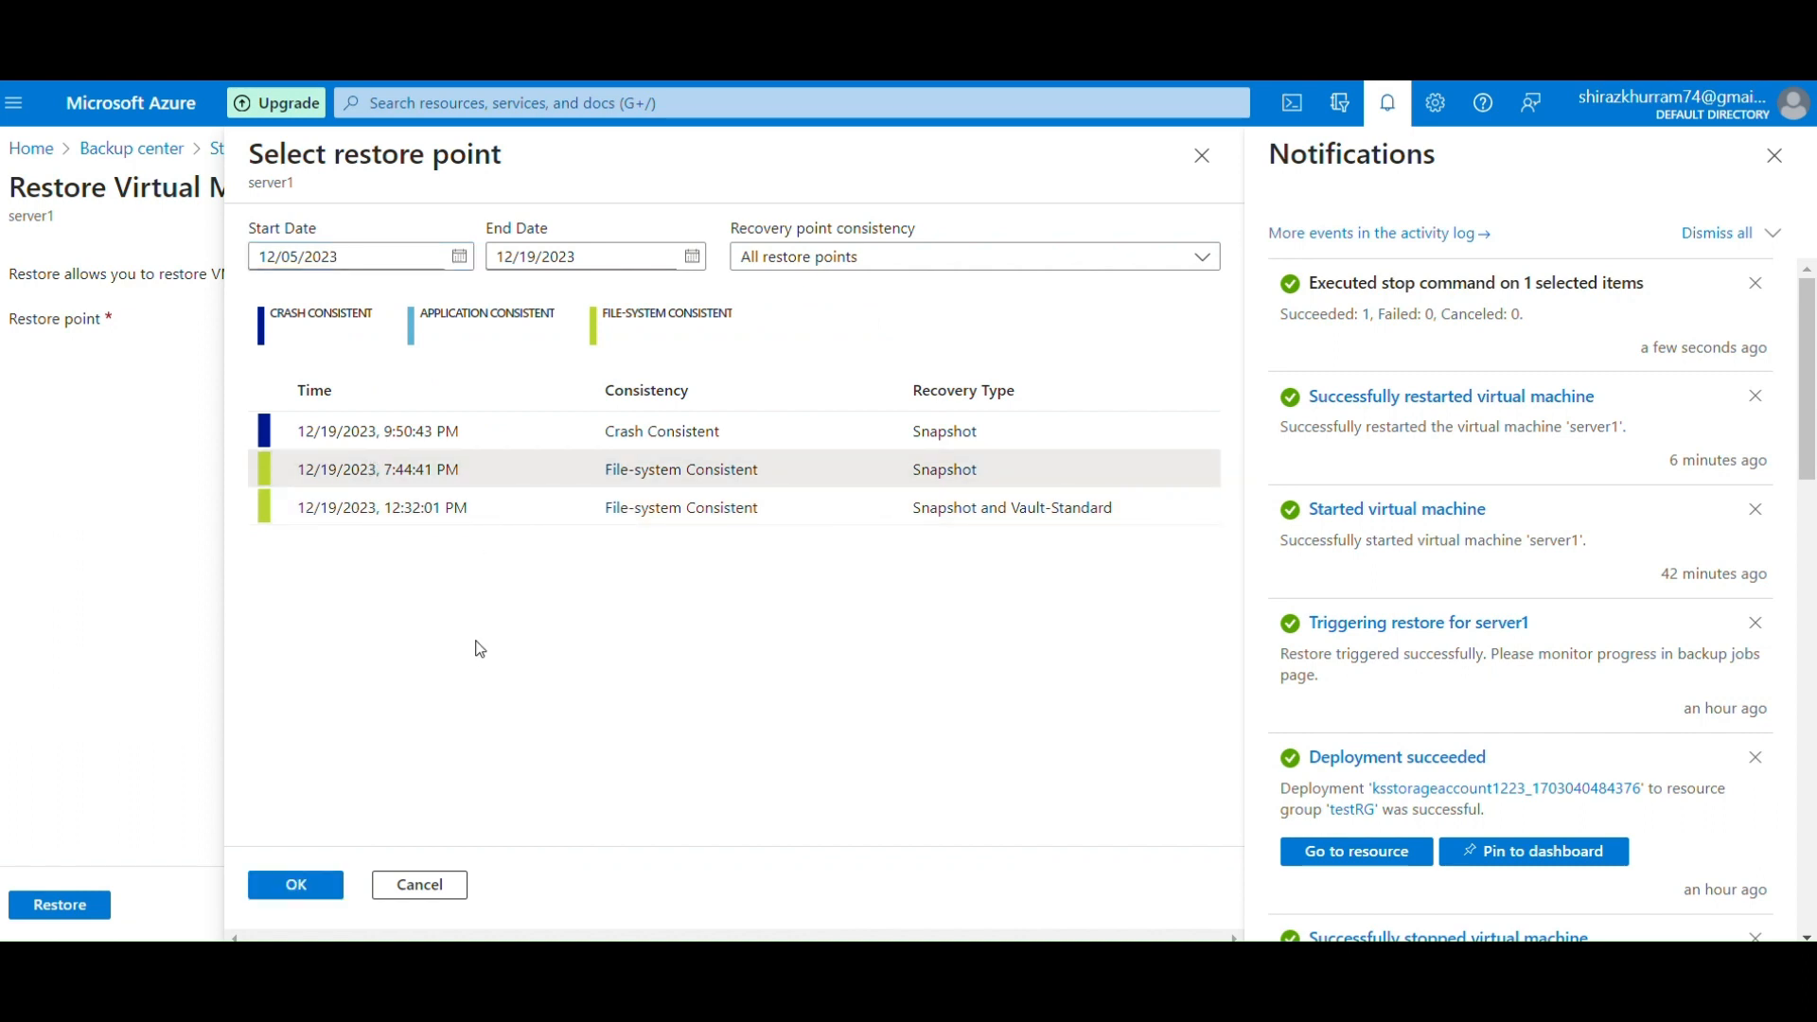
click(314, 888)
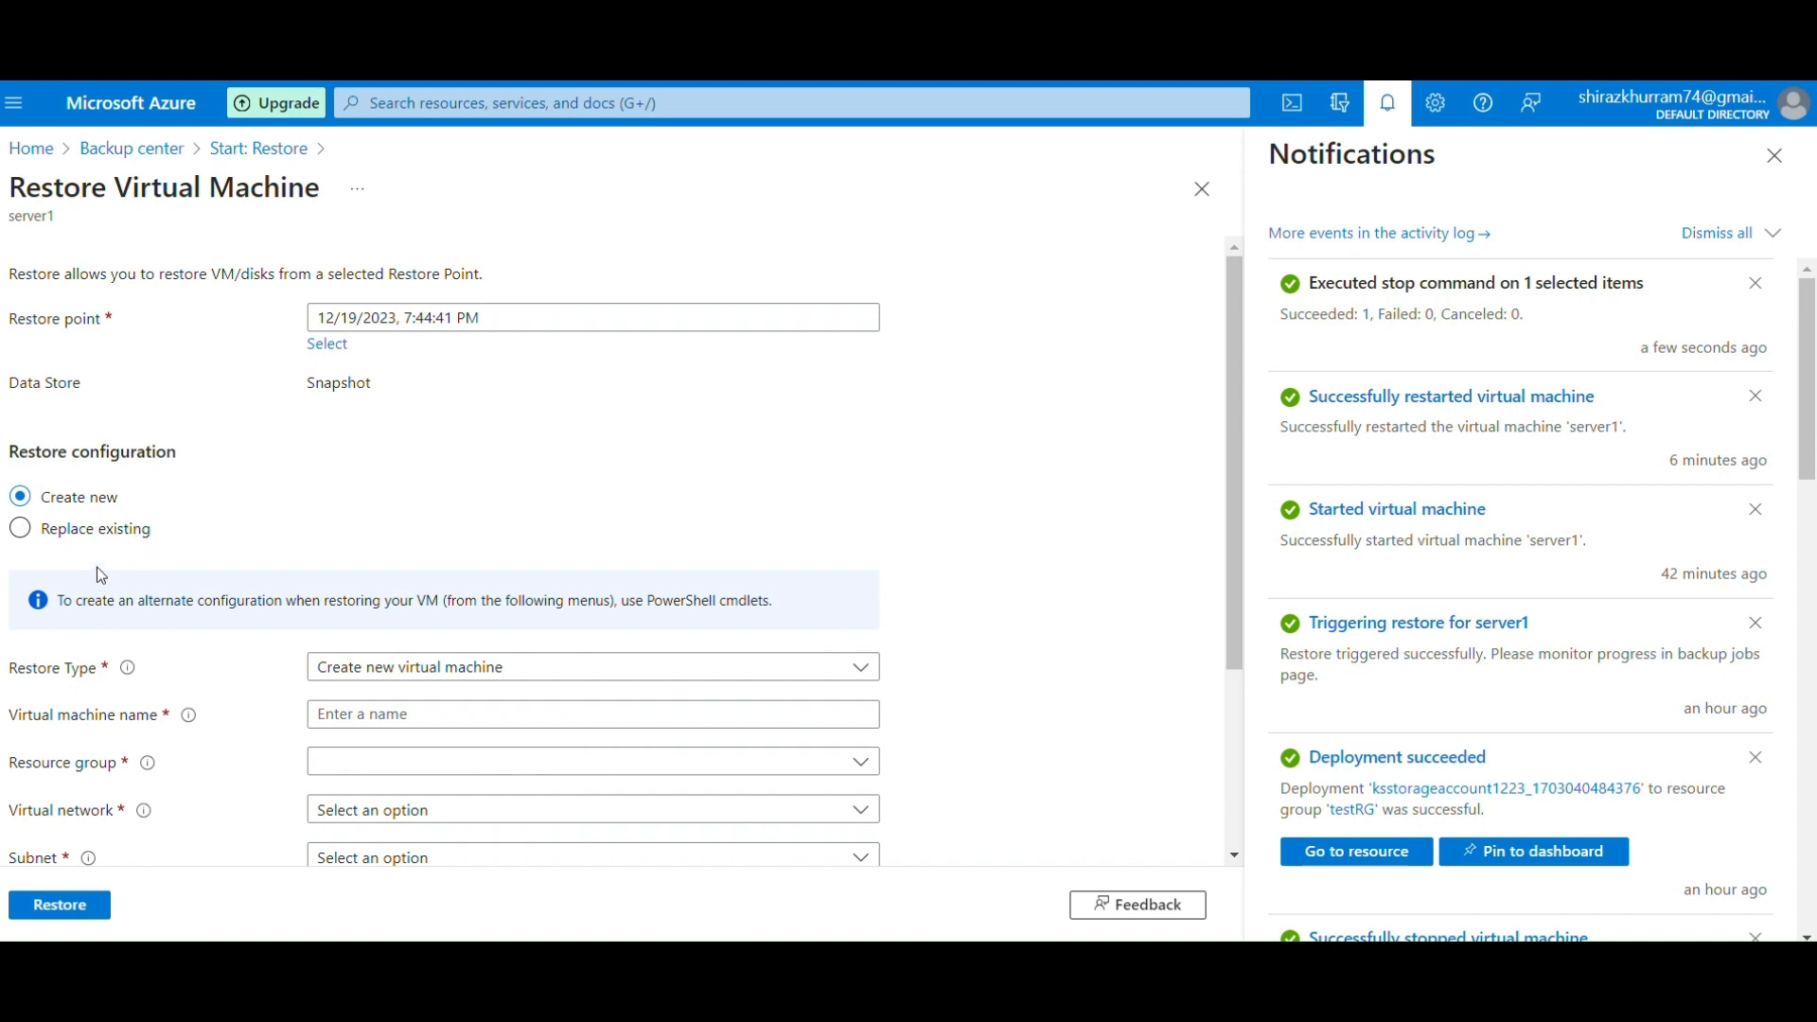
Restore server1 by replacing existing disks, staged in ksstorageaccount1223, and view the activity log.
click(27, 530)
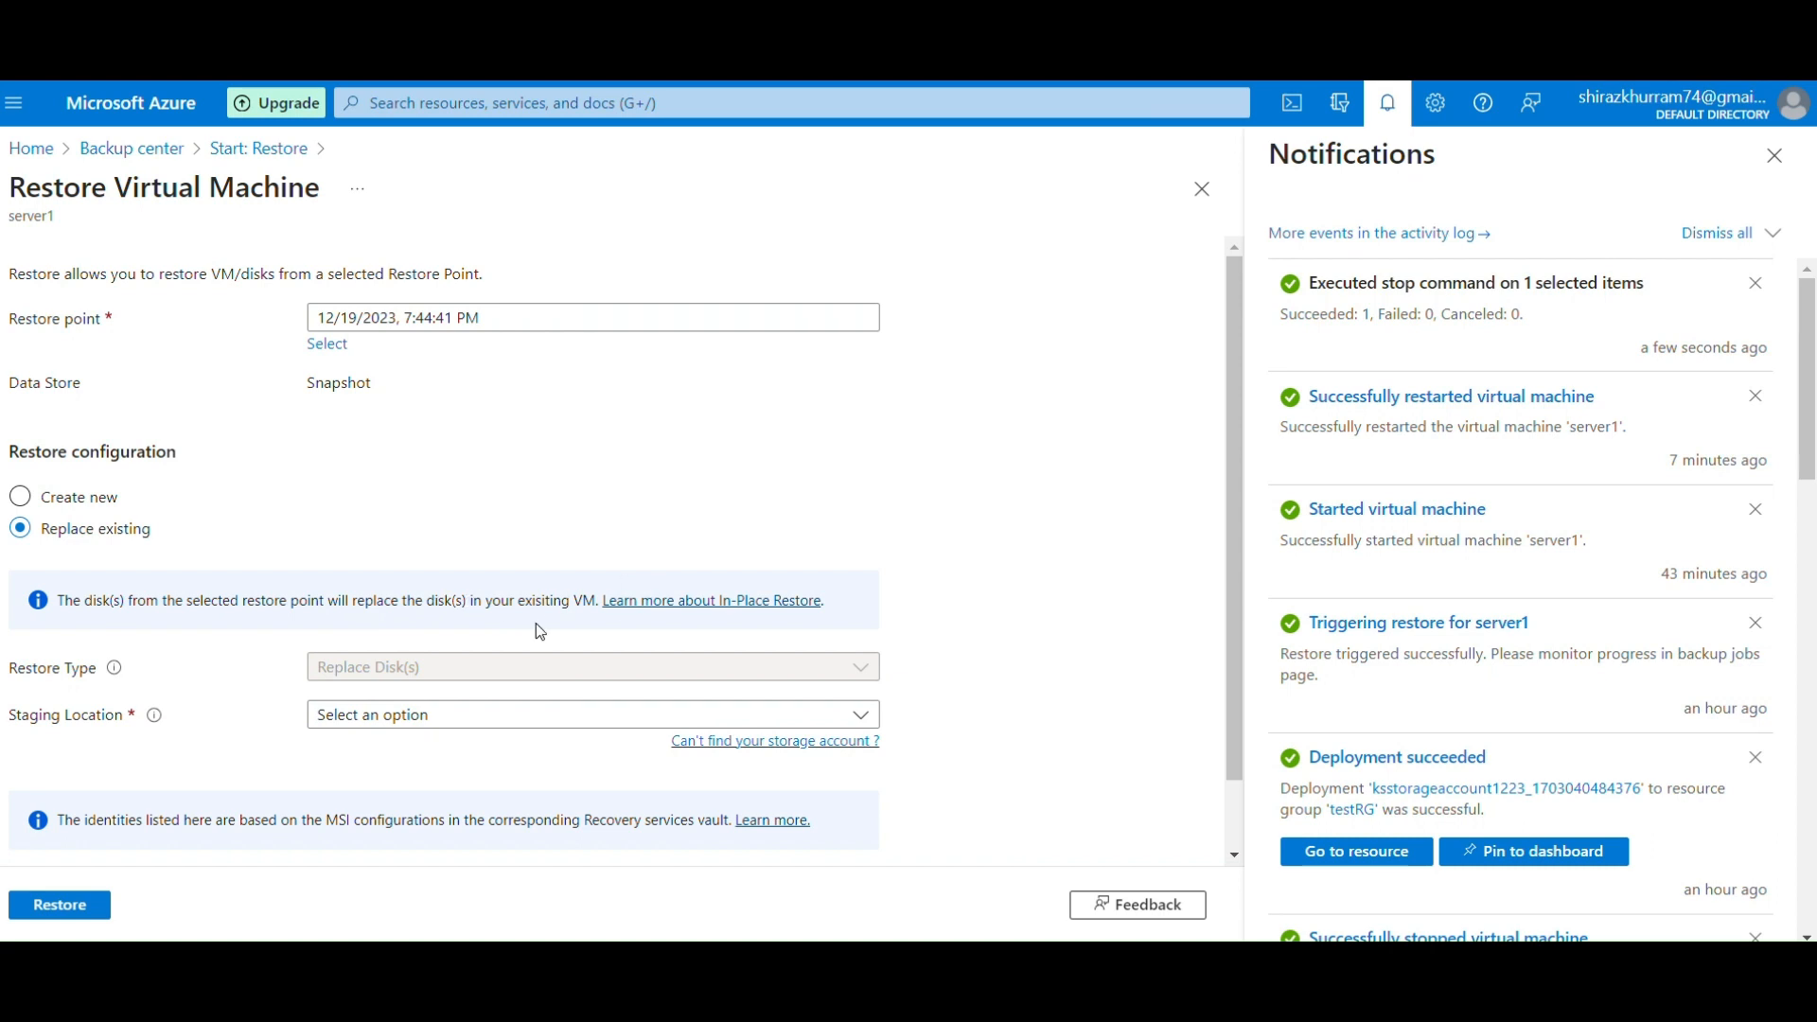
click(416, 718)
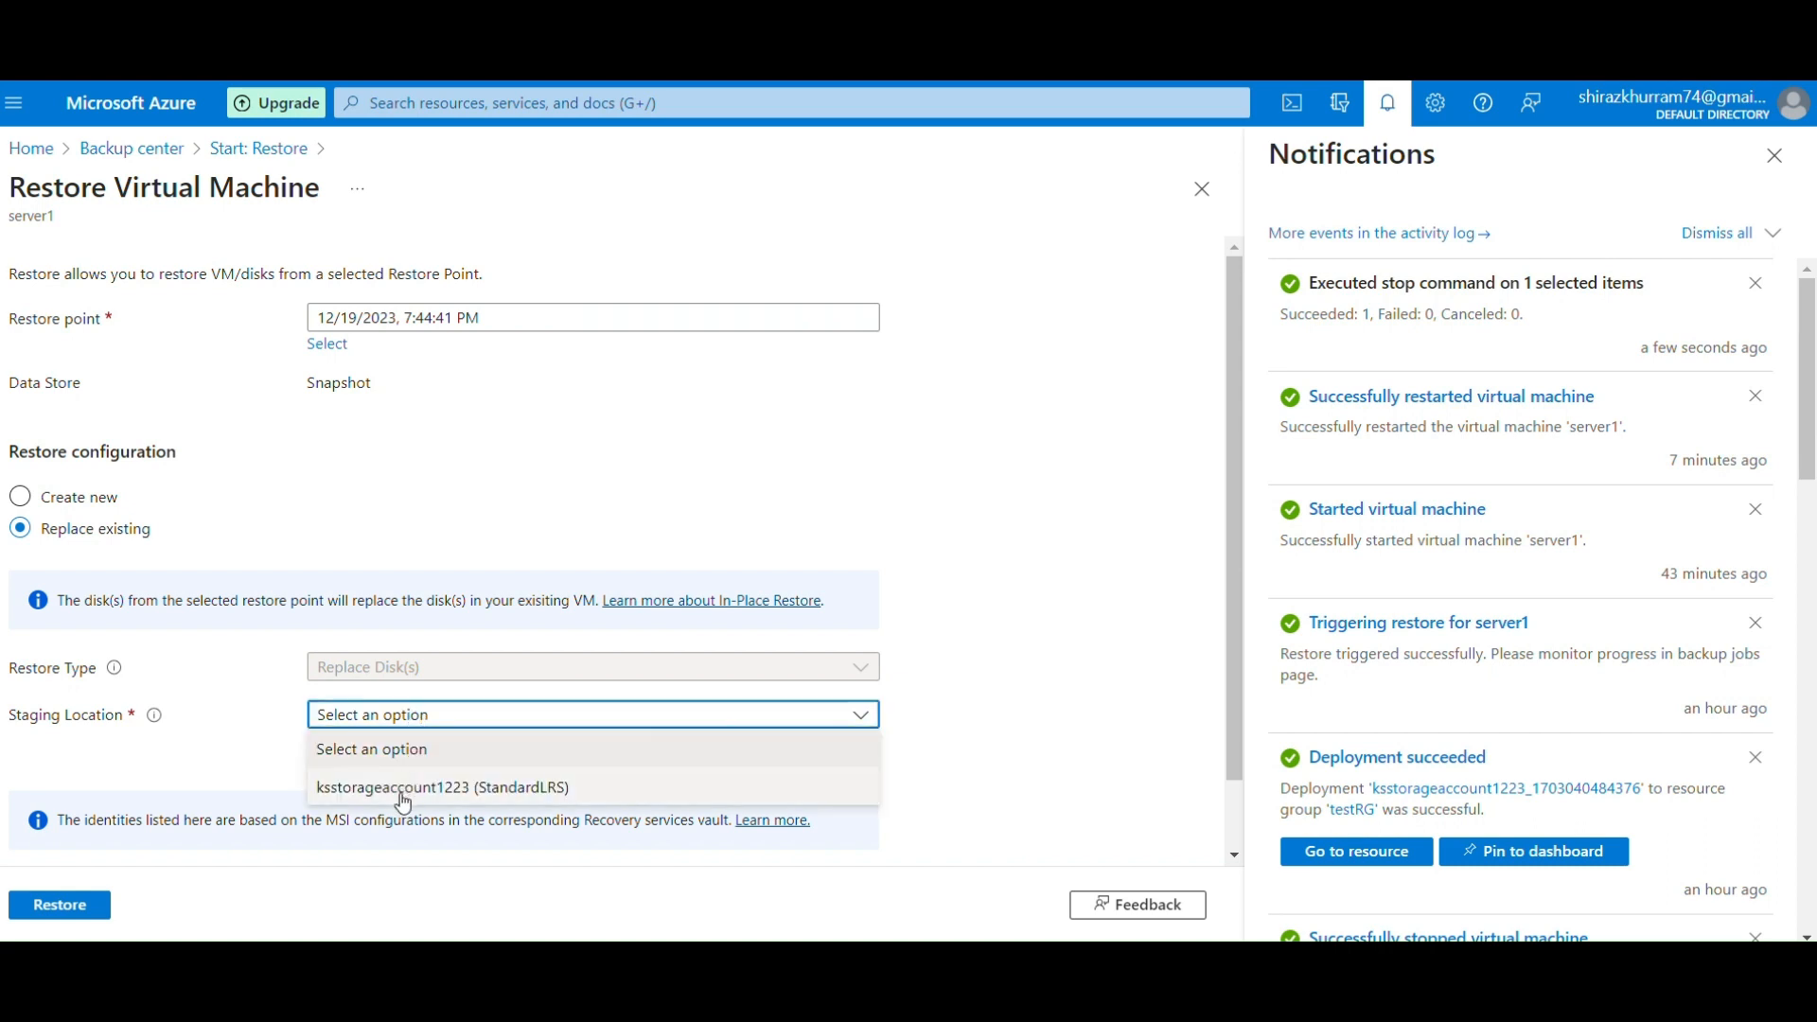
click(402, 793)
scroll(1056, 701, down, 1)
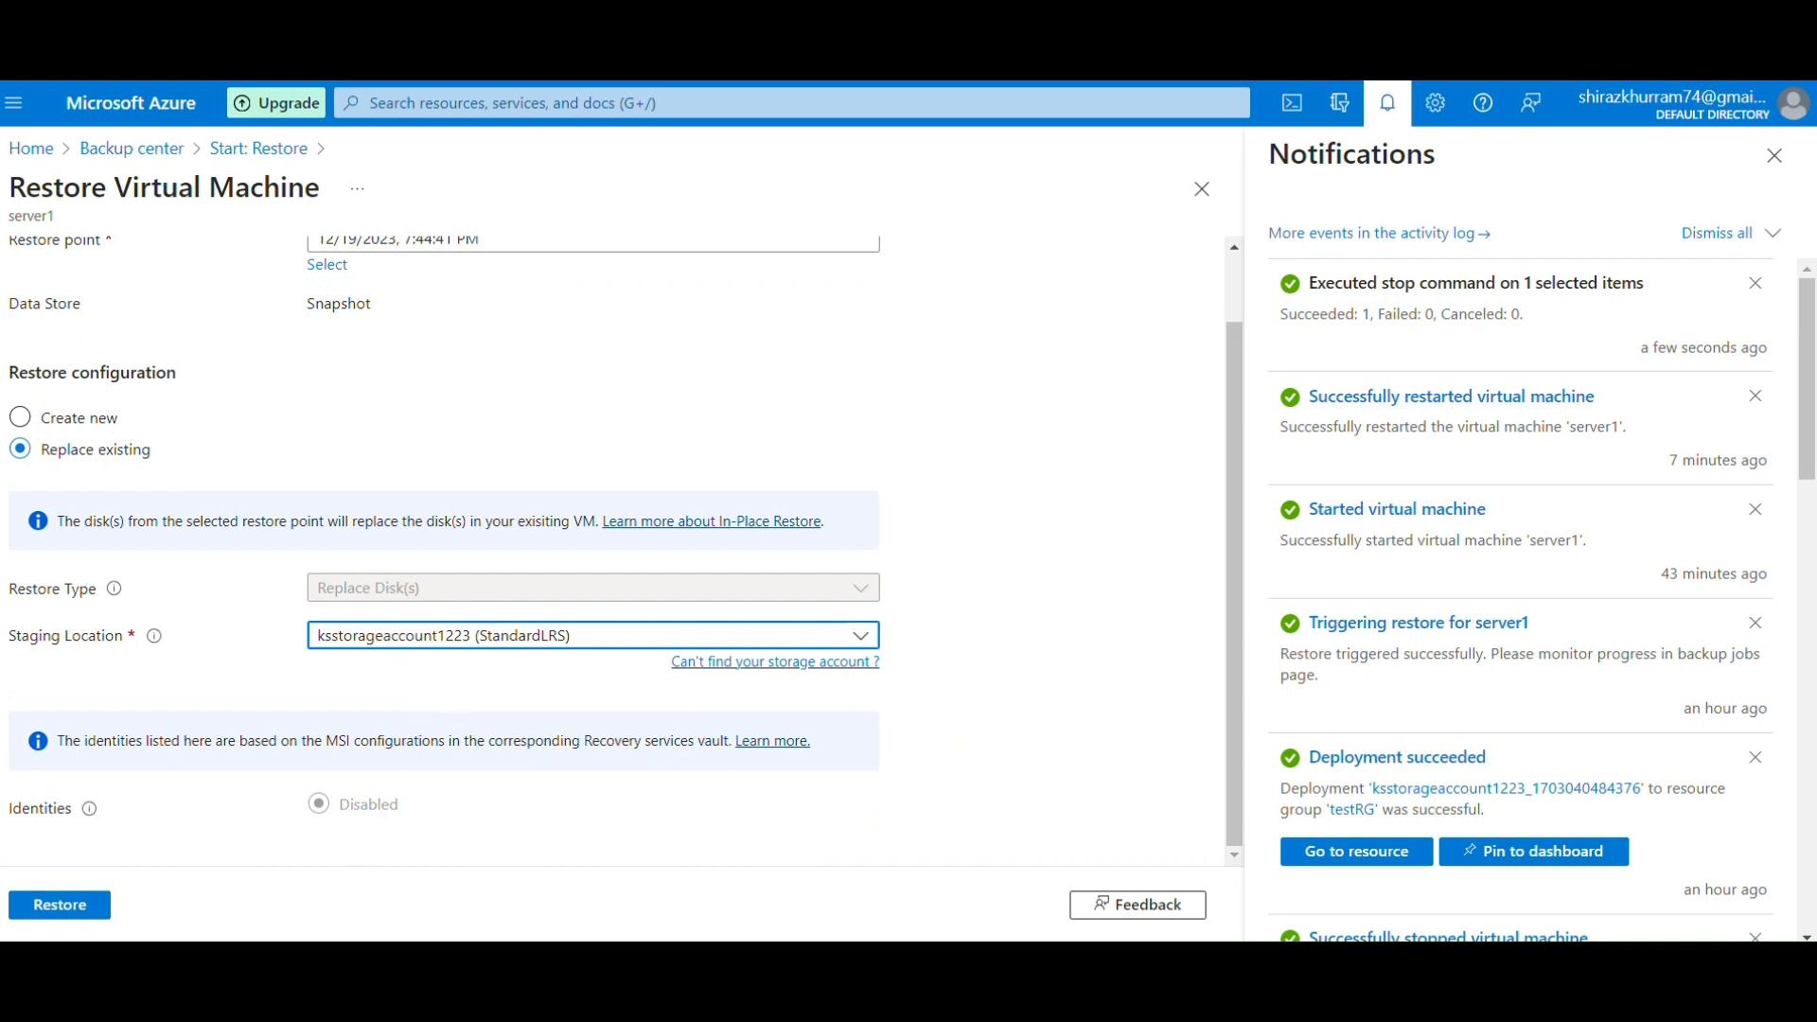
click(63, 908)
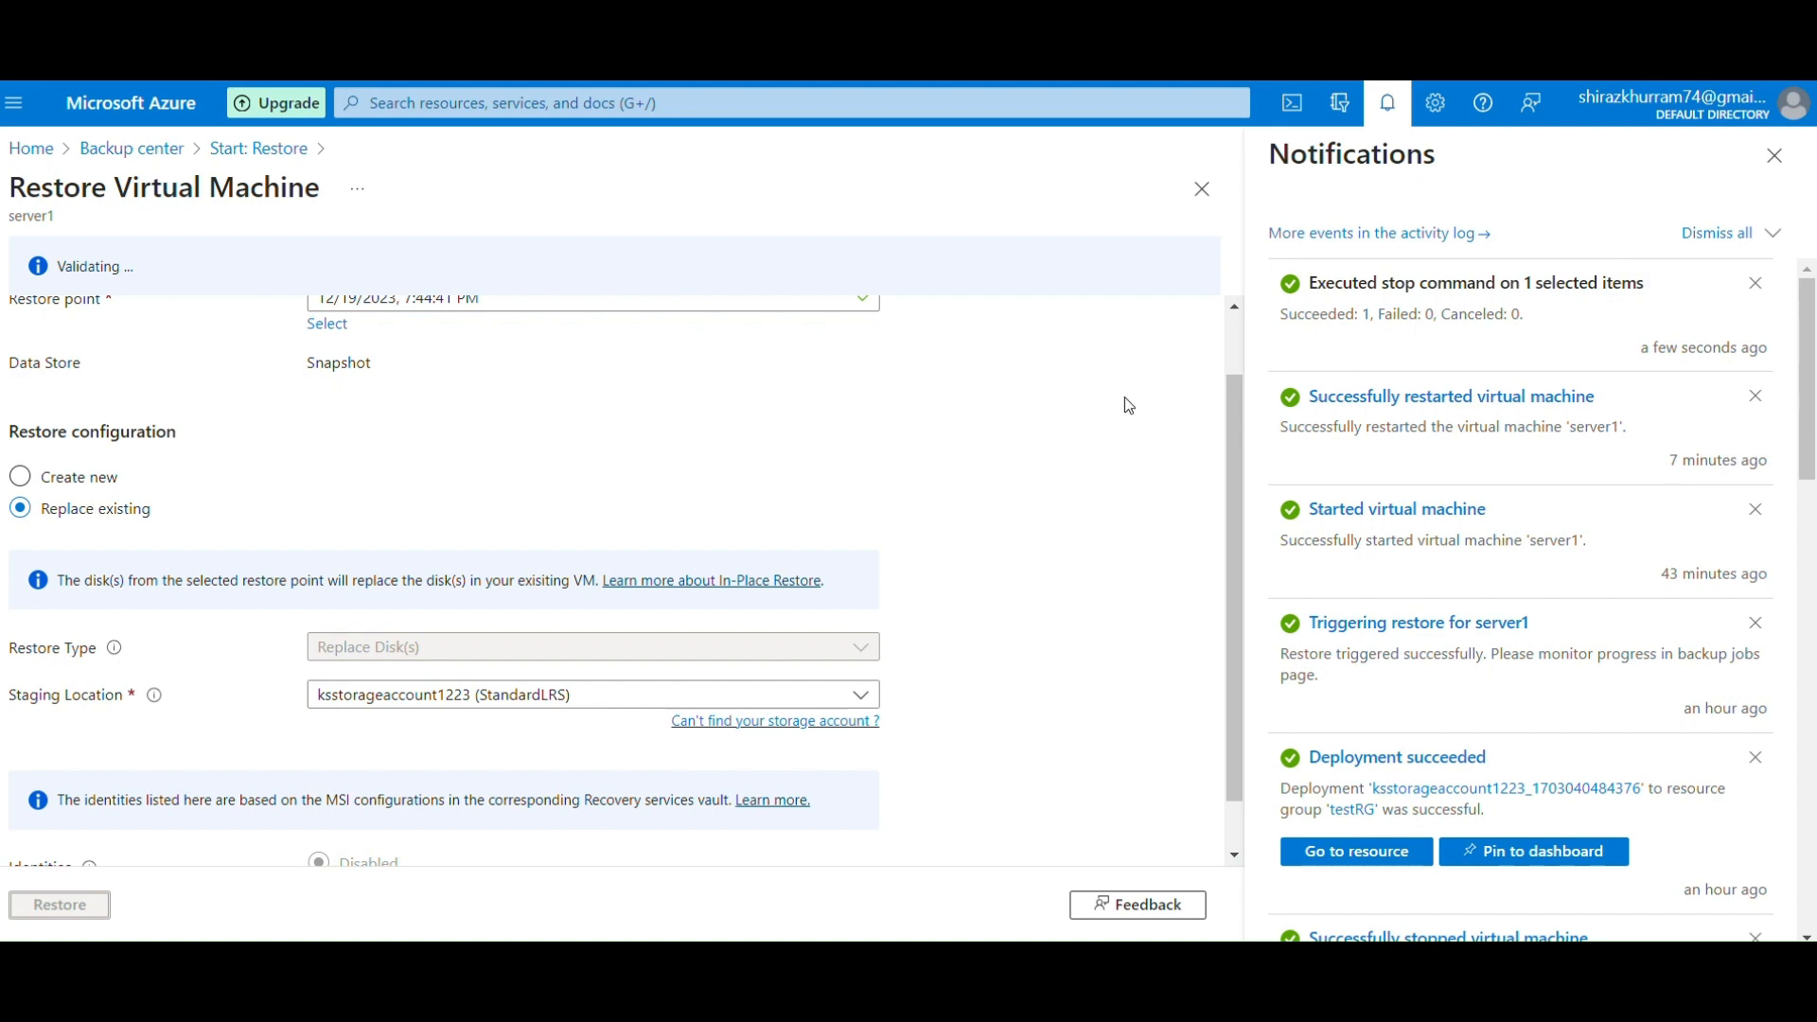
click(1370, 236)
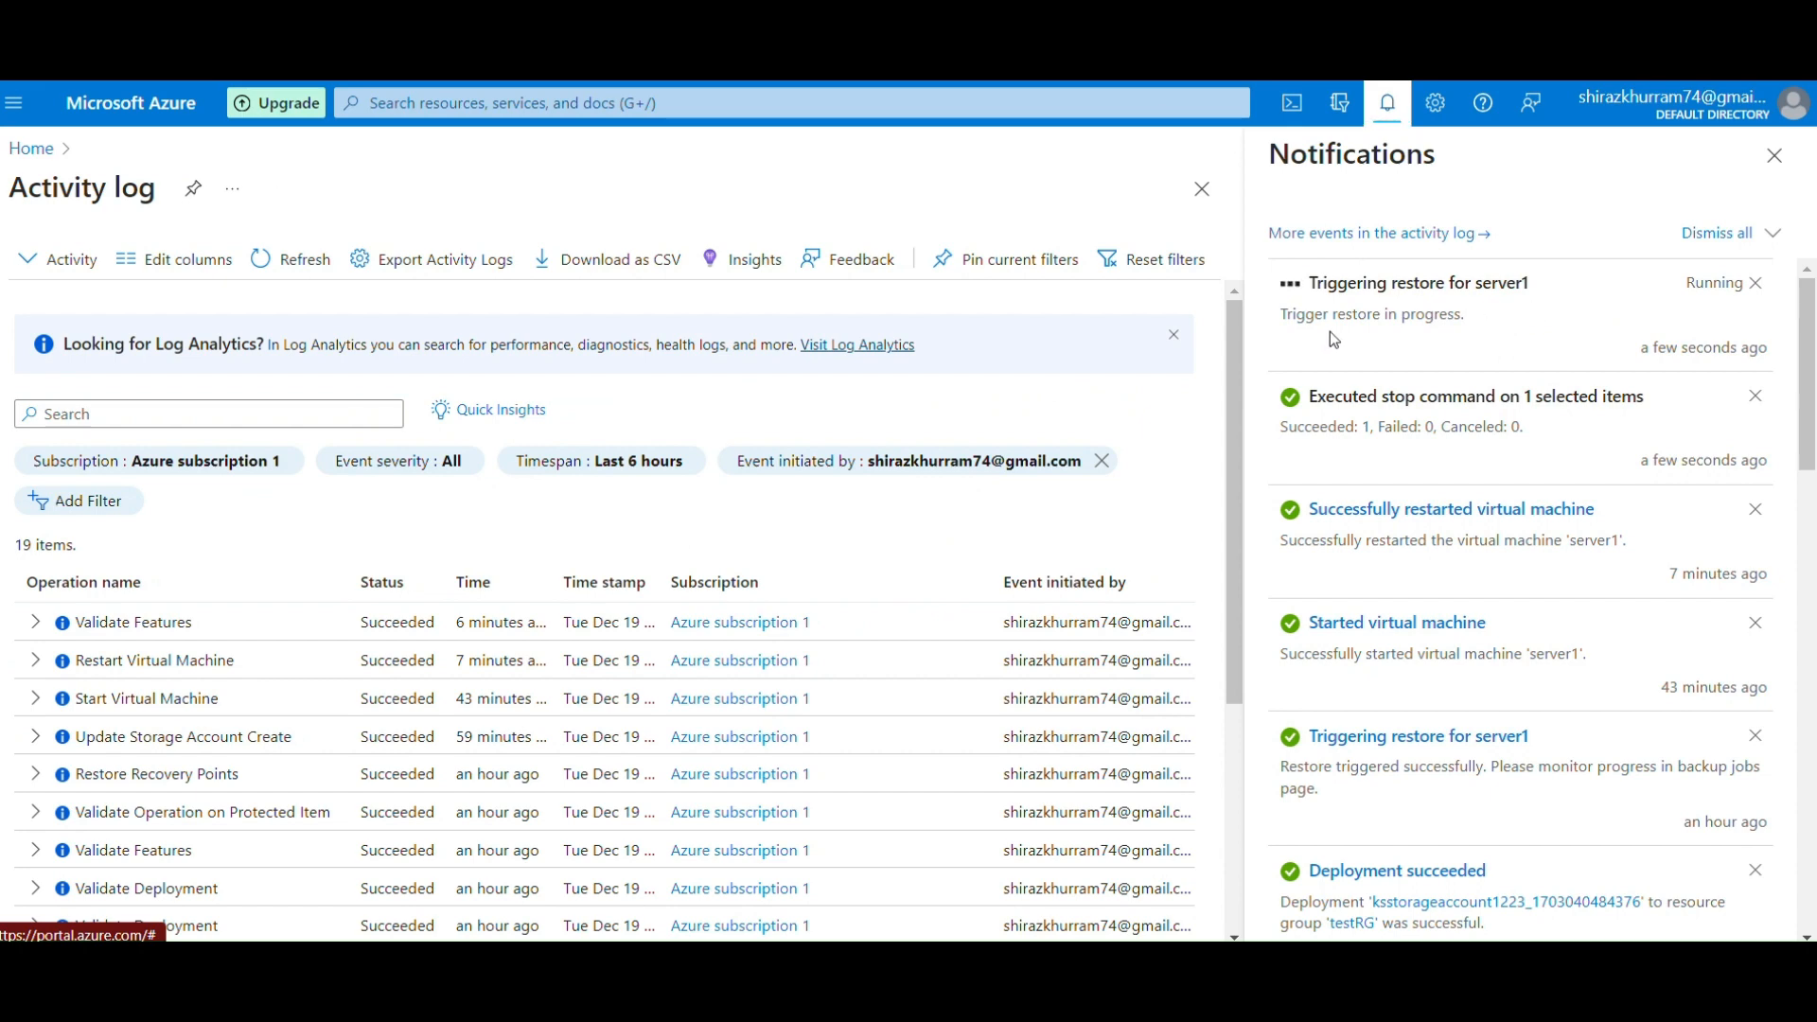
Open the in-progress server1 restore job from Backup center's restore jobs.
click(438, 101)
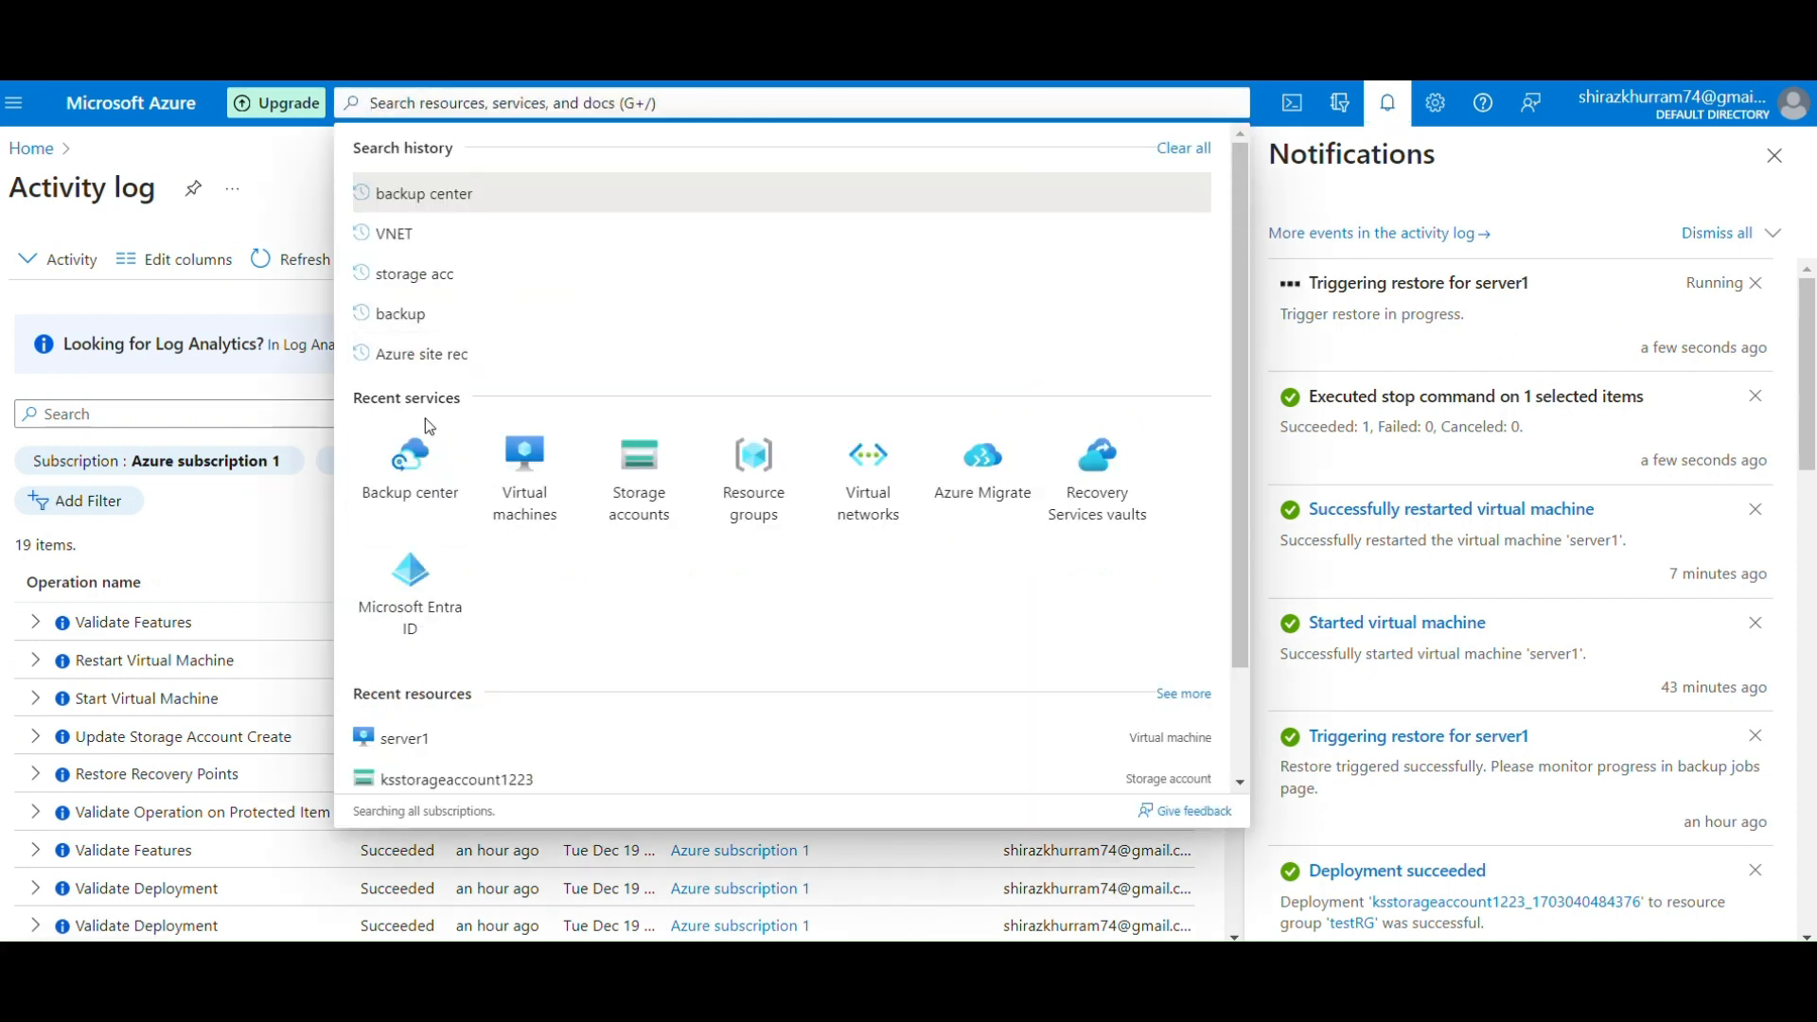
click(413, 468)
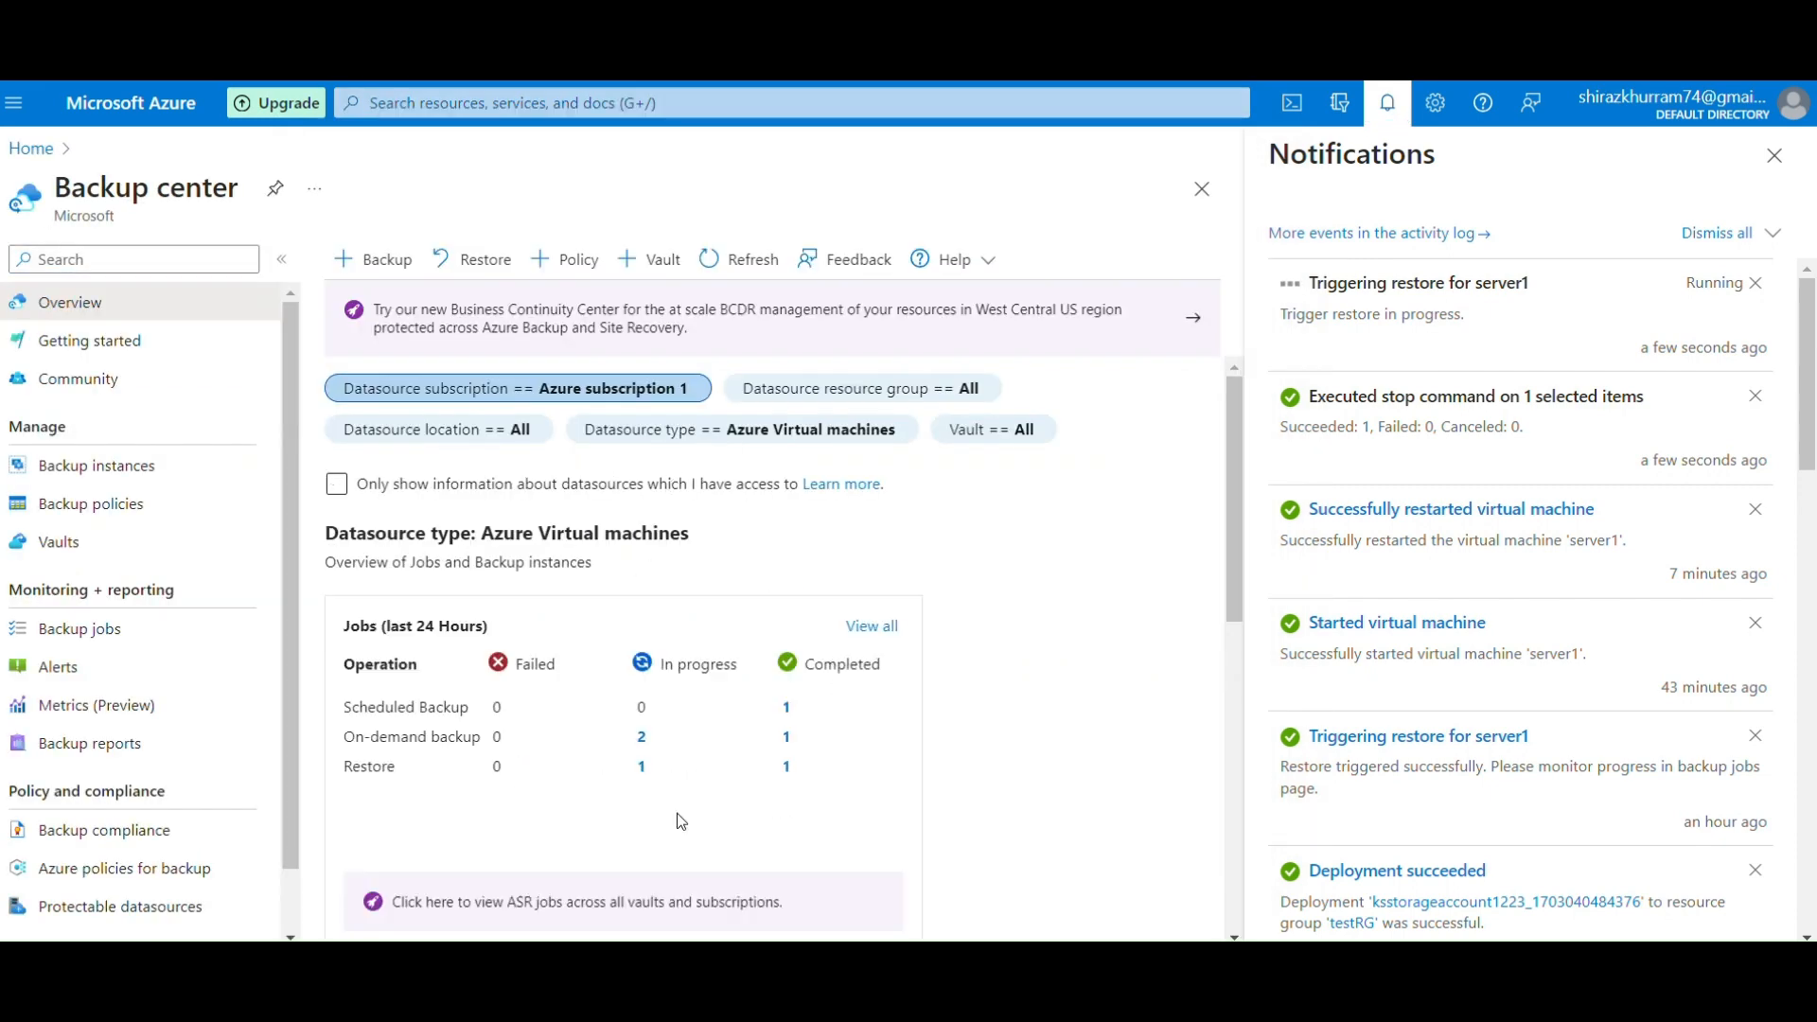
click(642, 768)
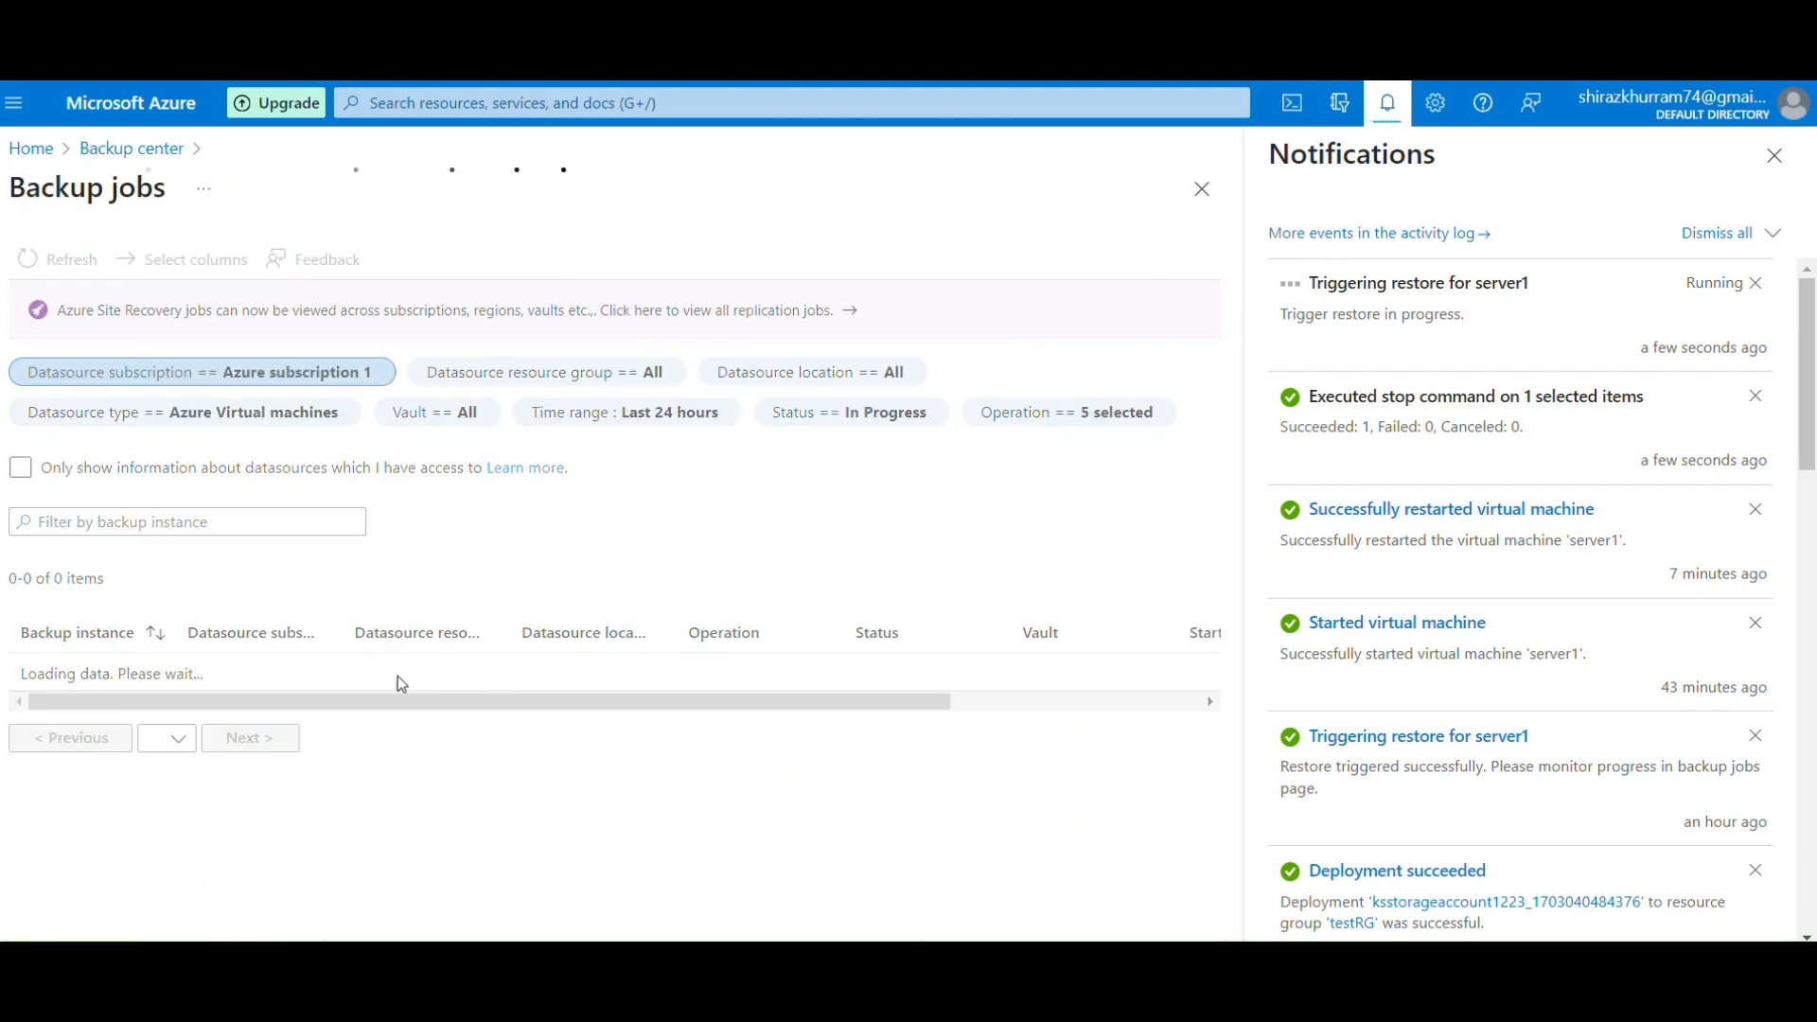
click(674, 691)
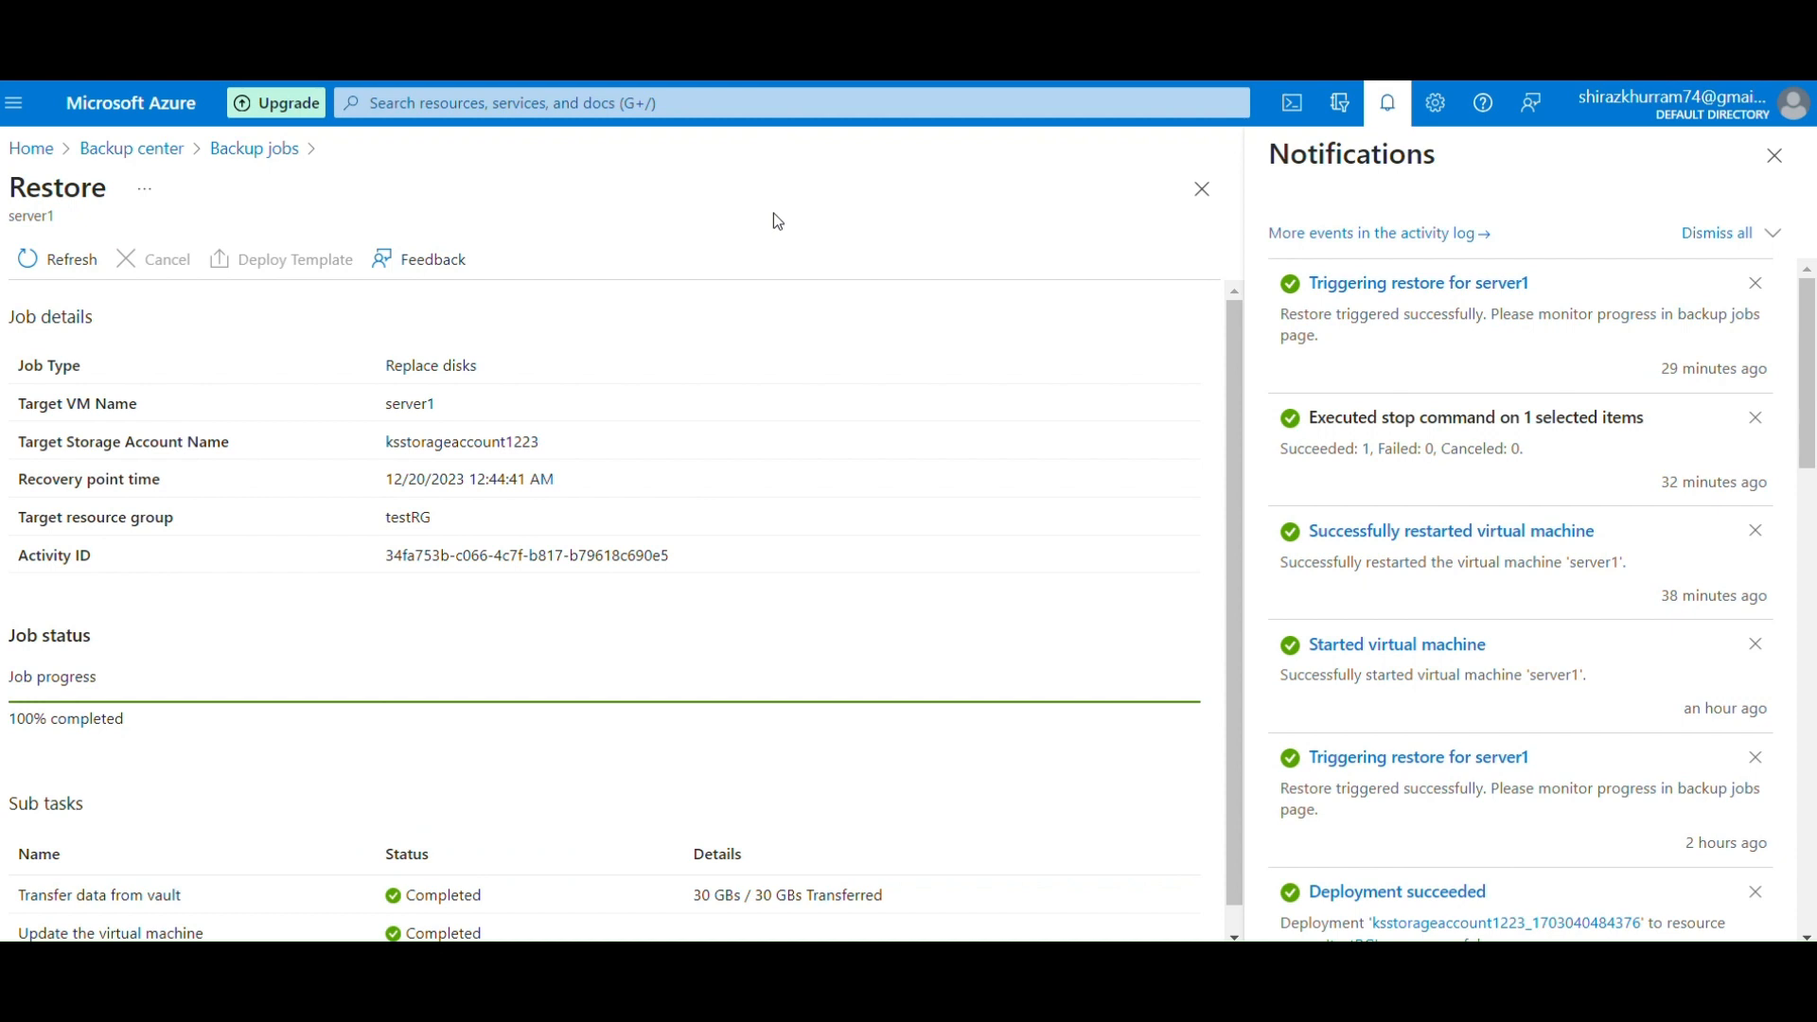
Return home and open Virtual machines, showing server1 as Stopped (deallocated).
click(53, 158)
click(445, 307)
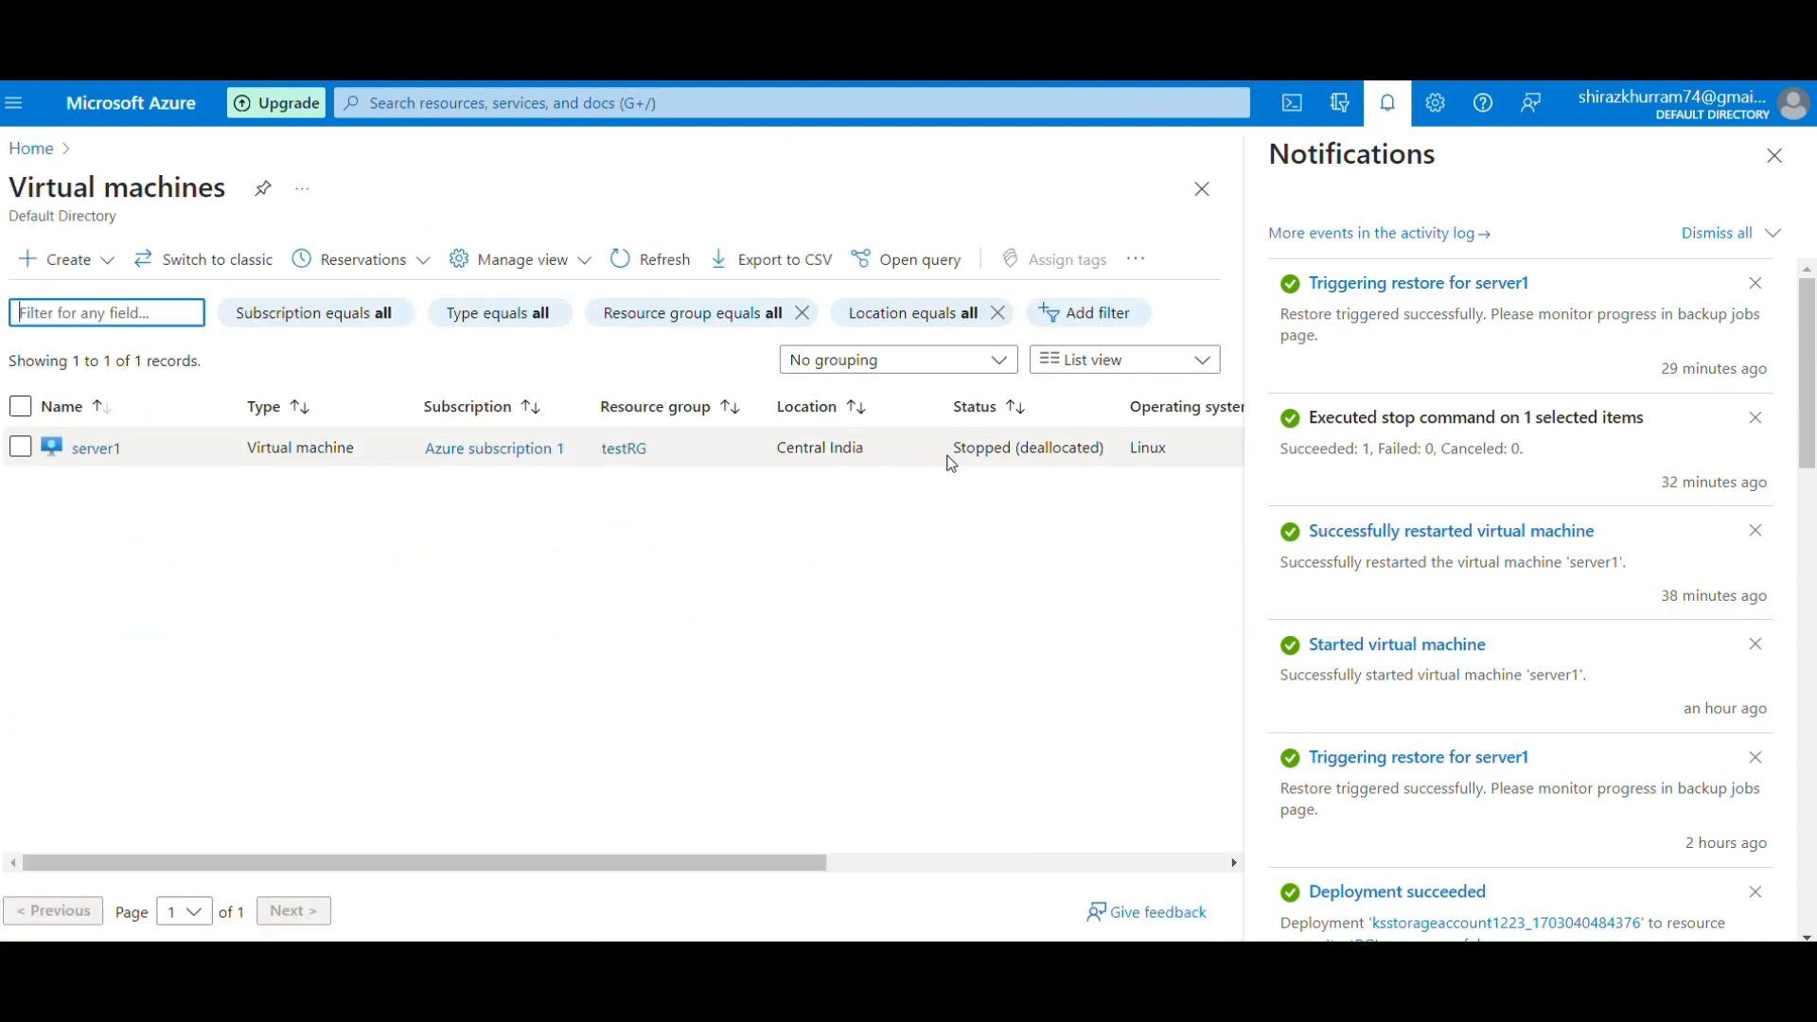
Start server1 from its overview page and wait until it has started.
click(20, 447)
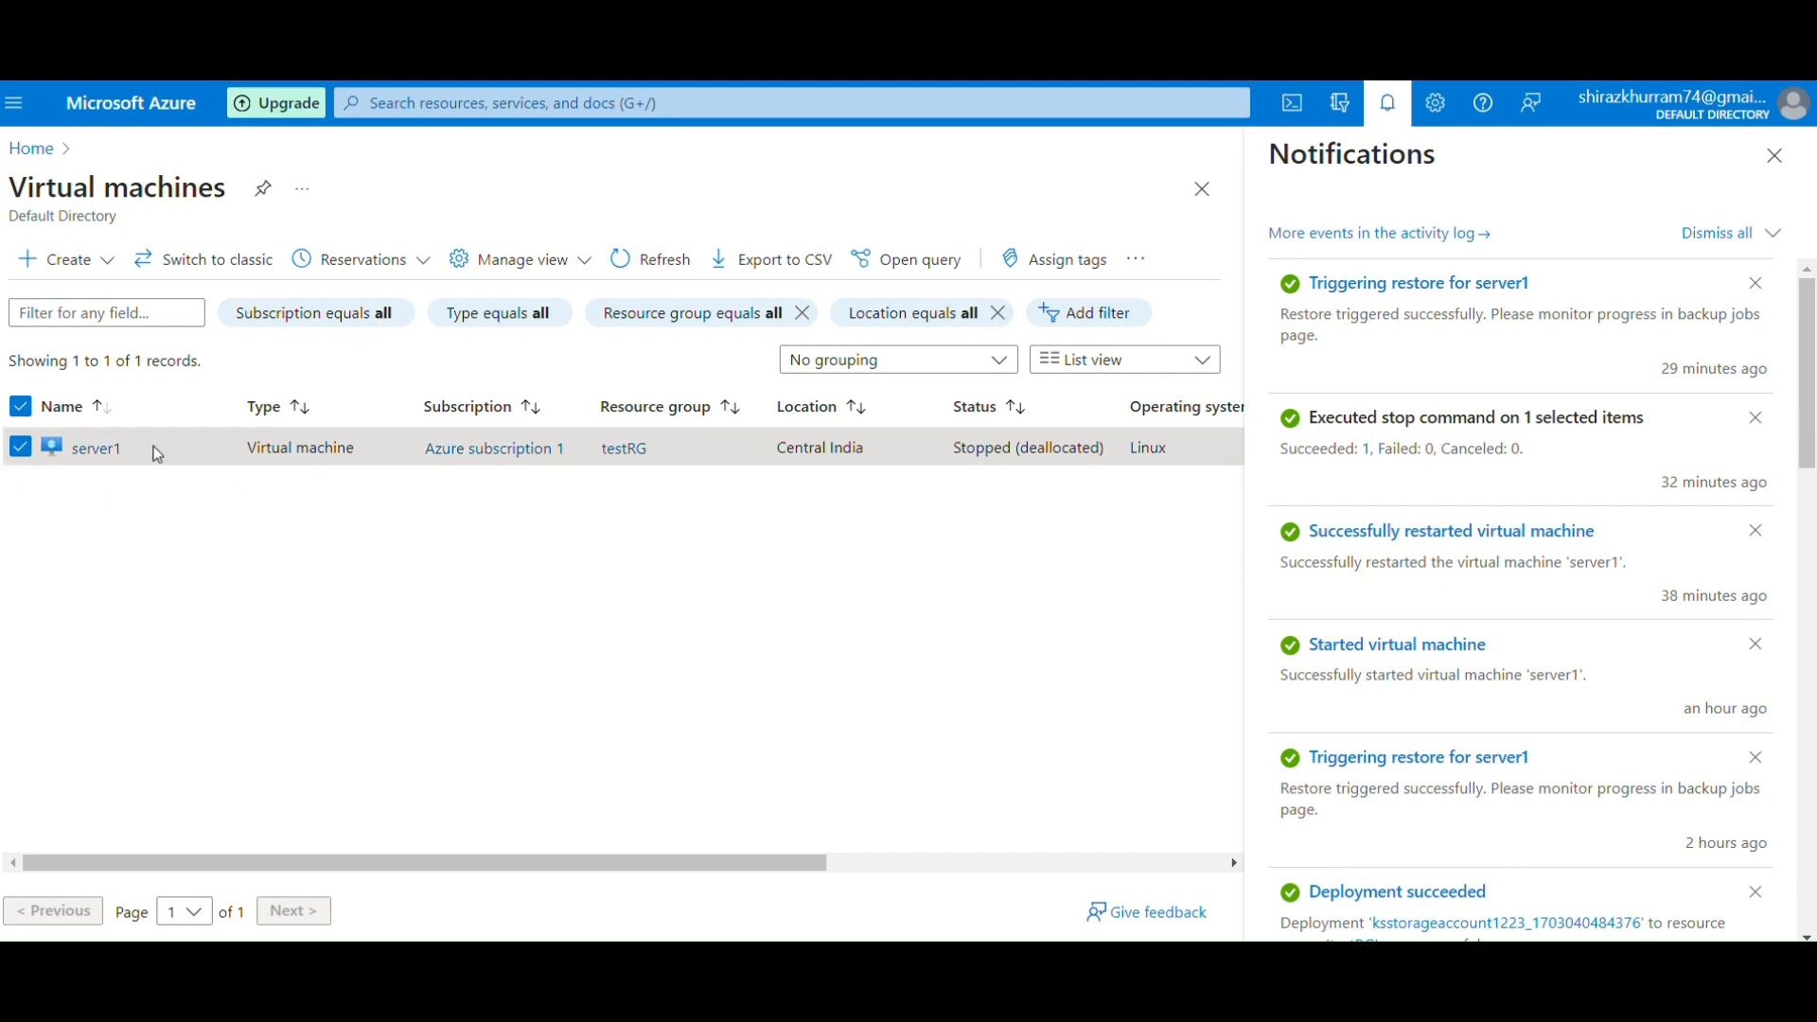
click(108, 454)
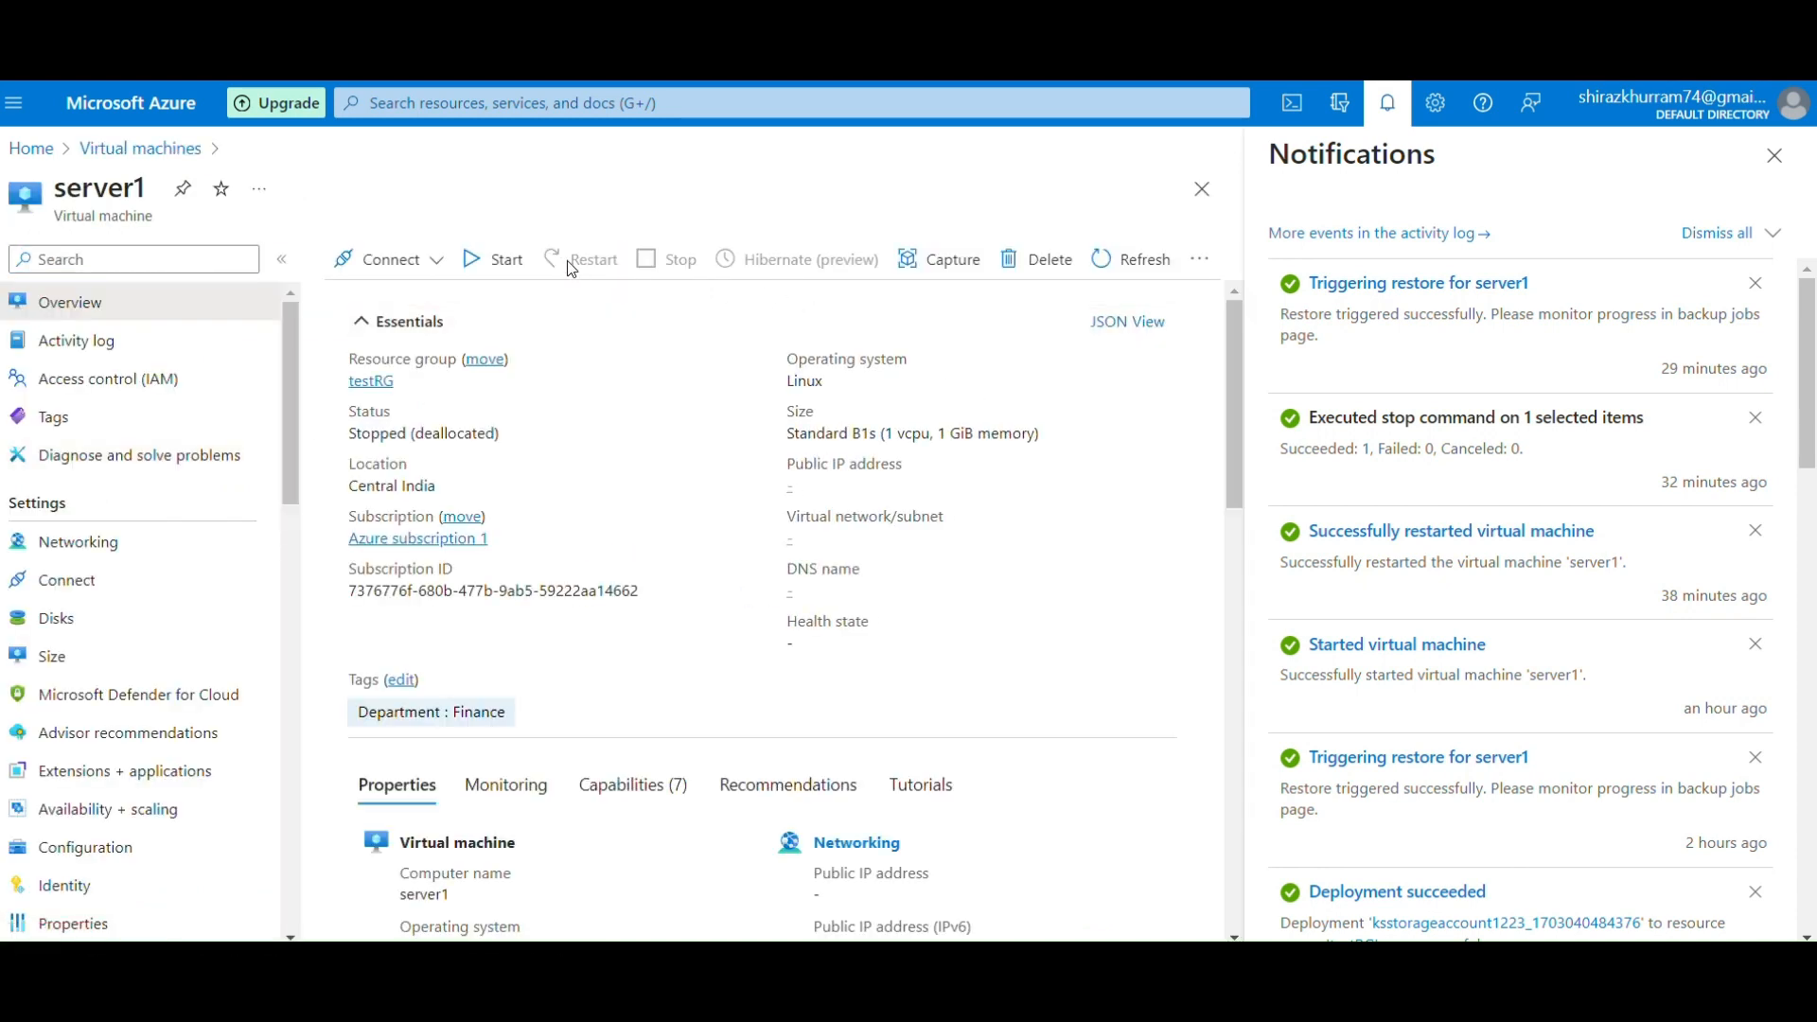
click(497, 263)
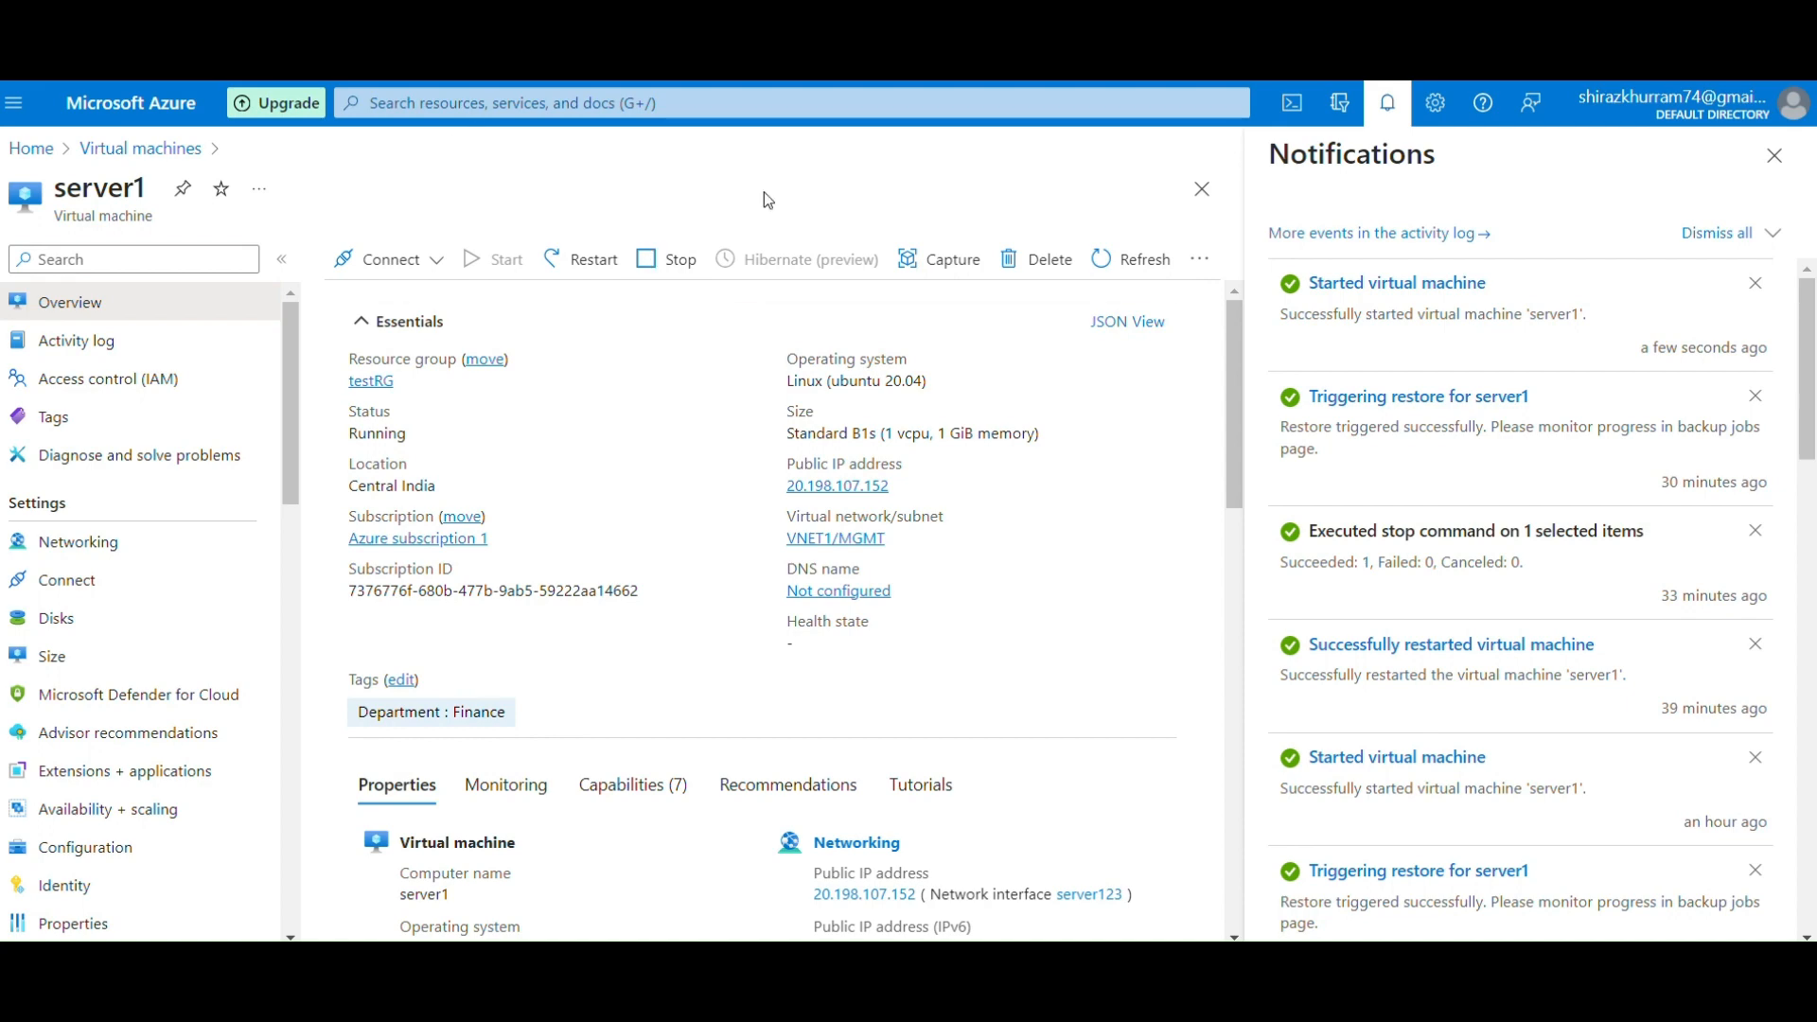
key(super+d)
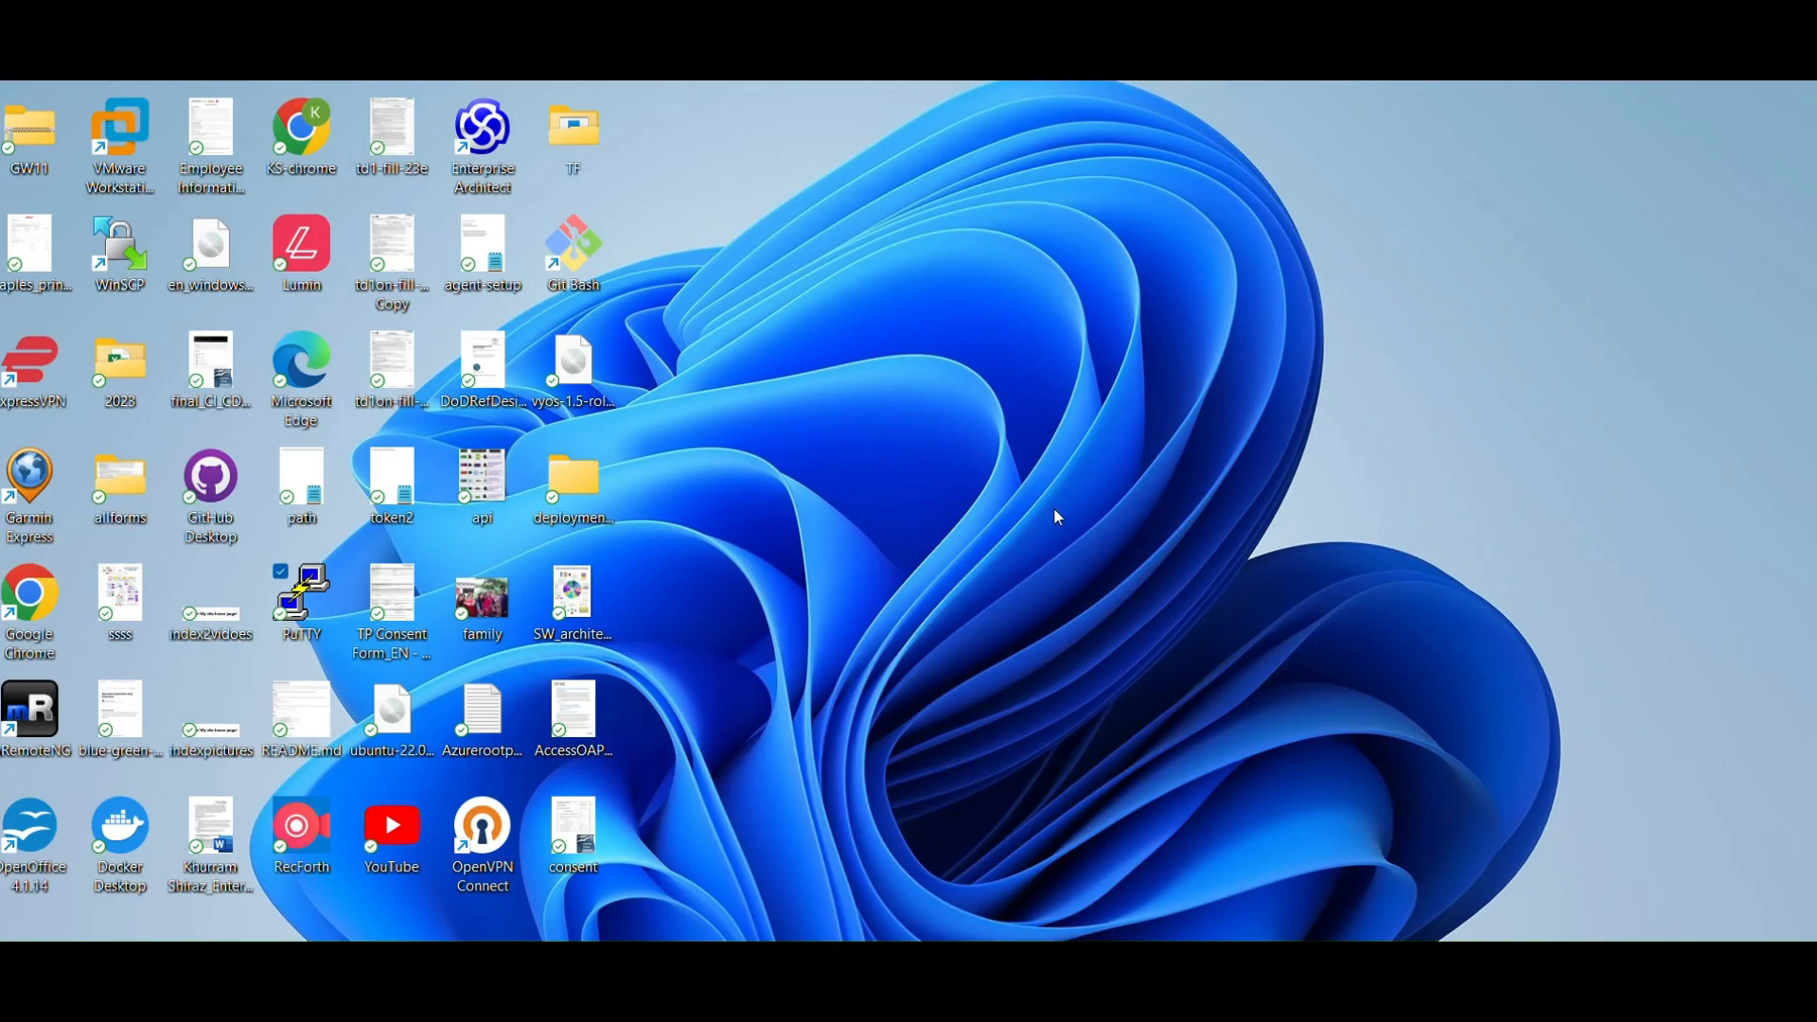
Launch PuTTY and start the saved azureserver SSH session to 20.198.107.152.
double_click(289, 596)
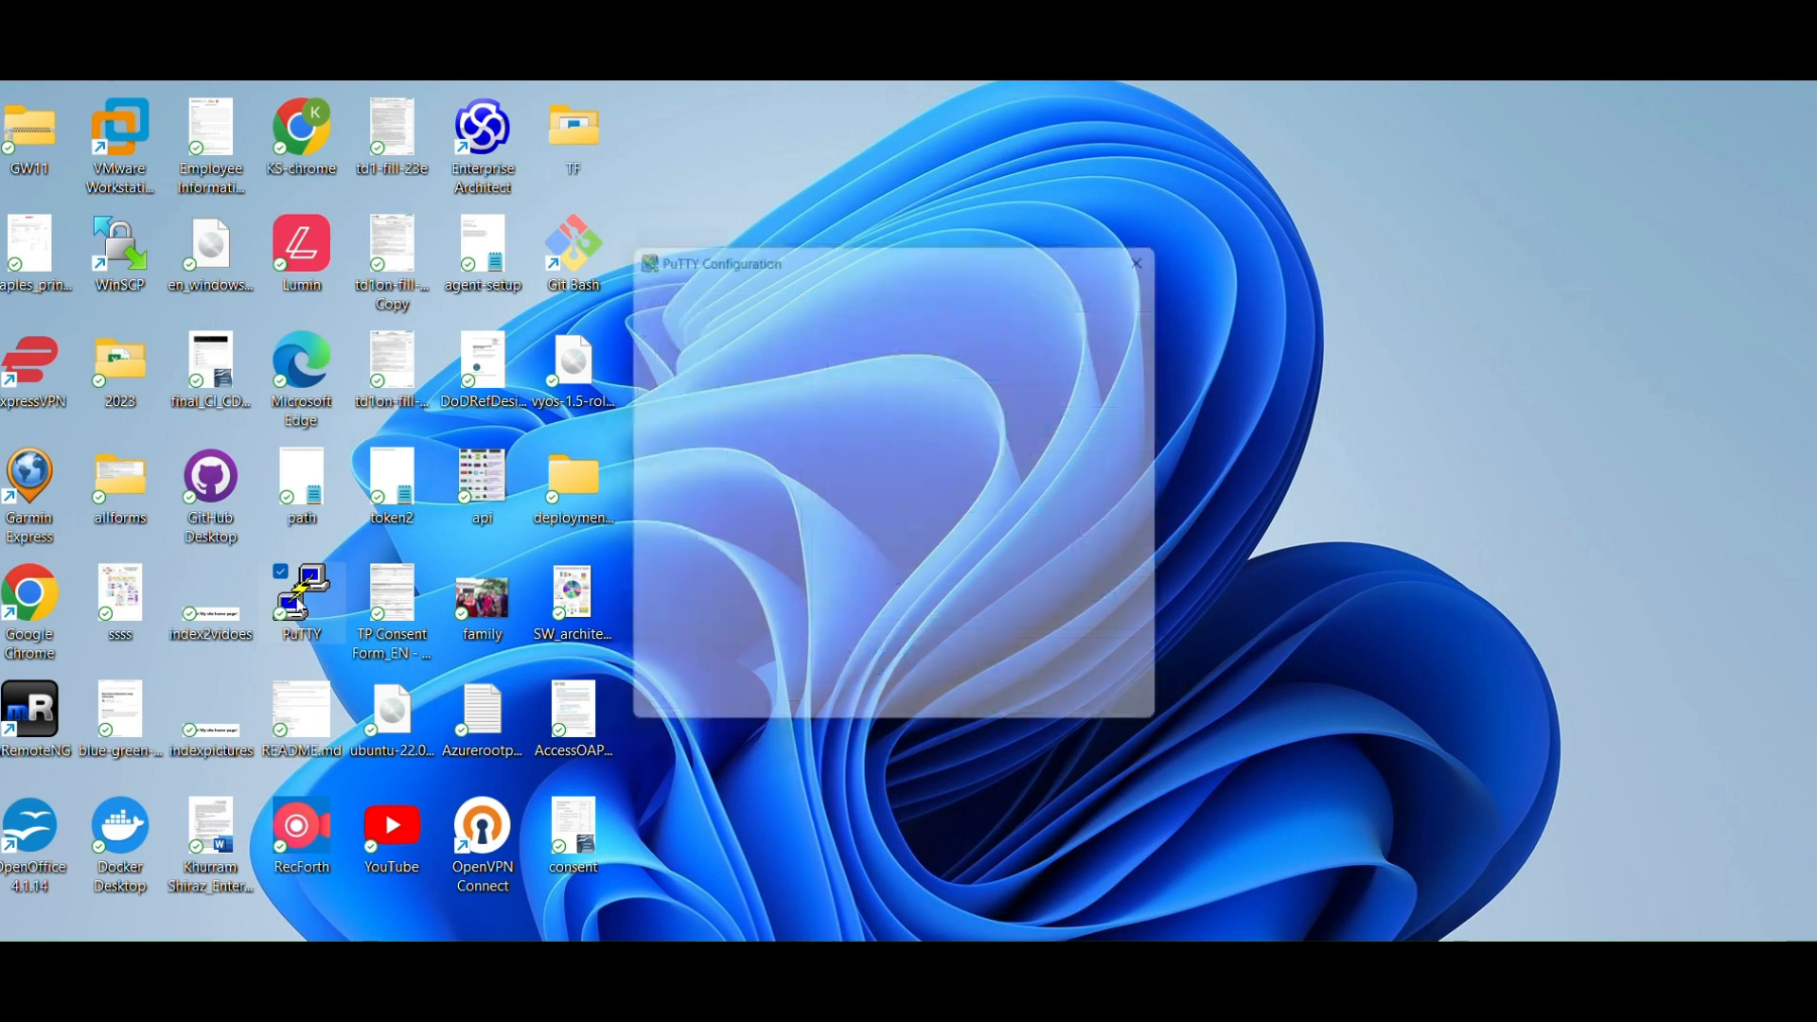
double_click(882, 540)
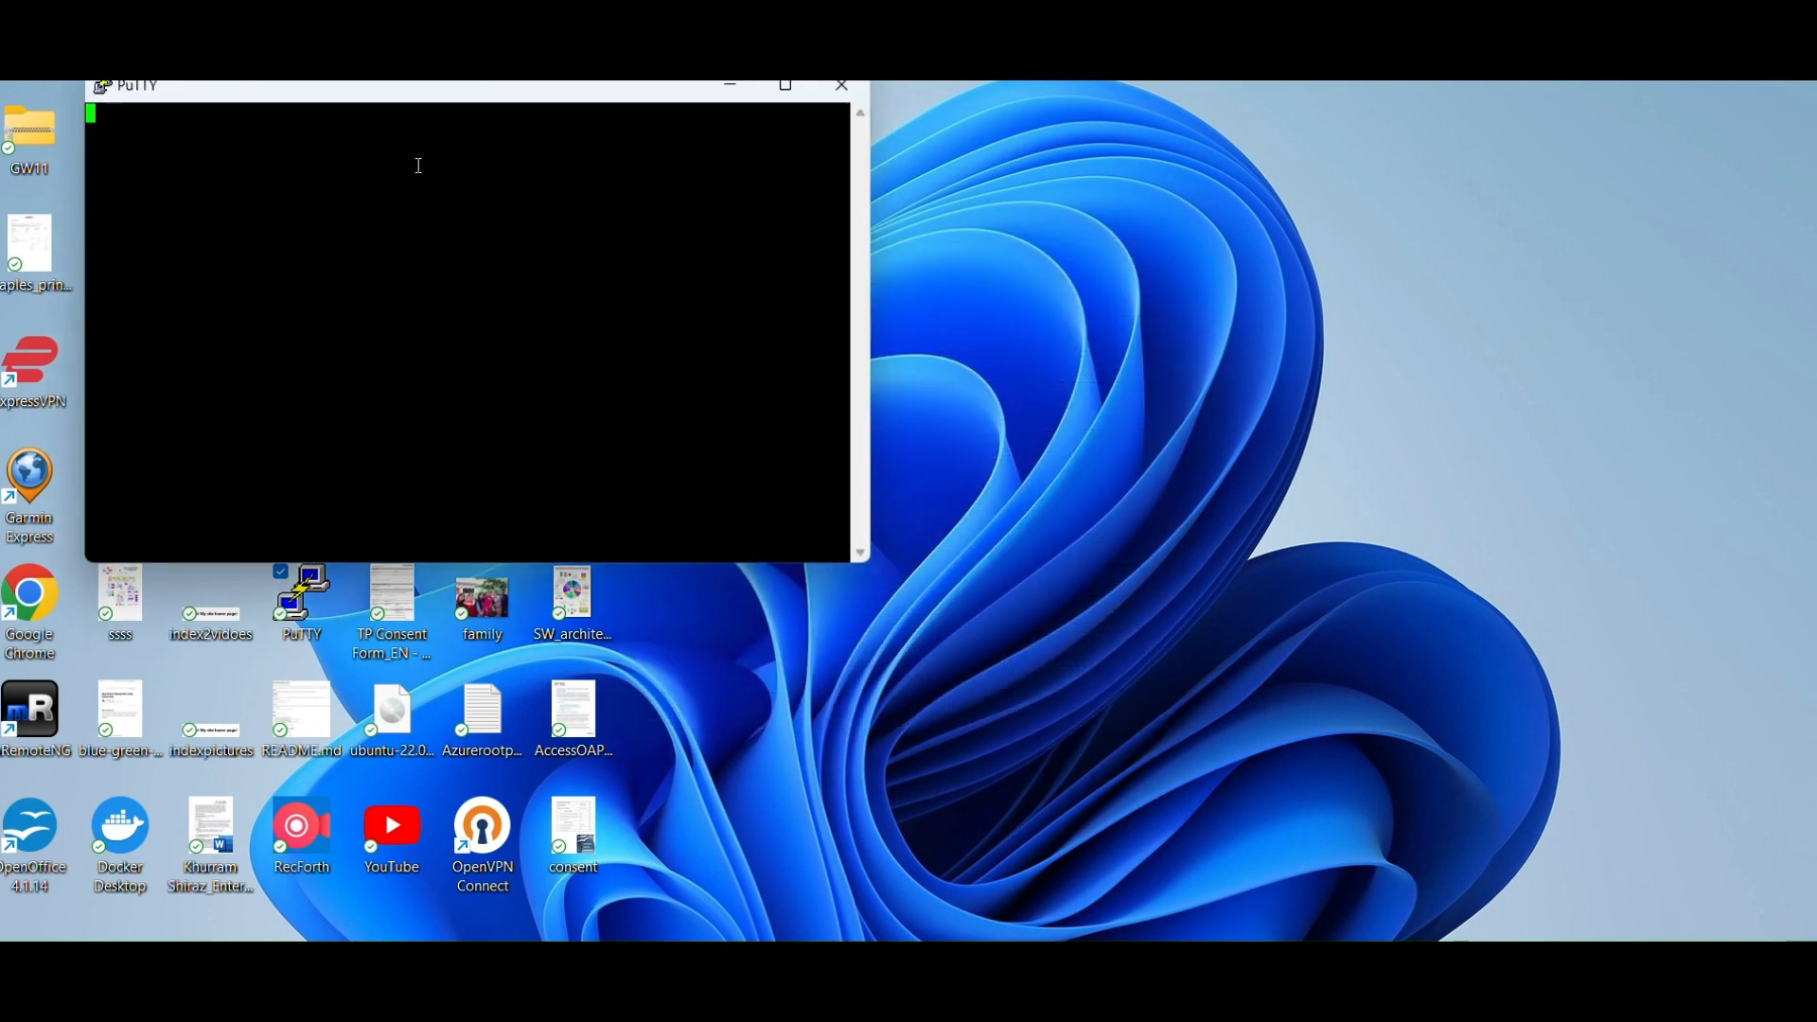
drag(370, 99, 706, 258)
Log in with the VM's user name and password, retrying after one denied attempt.
text(k)
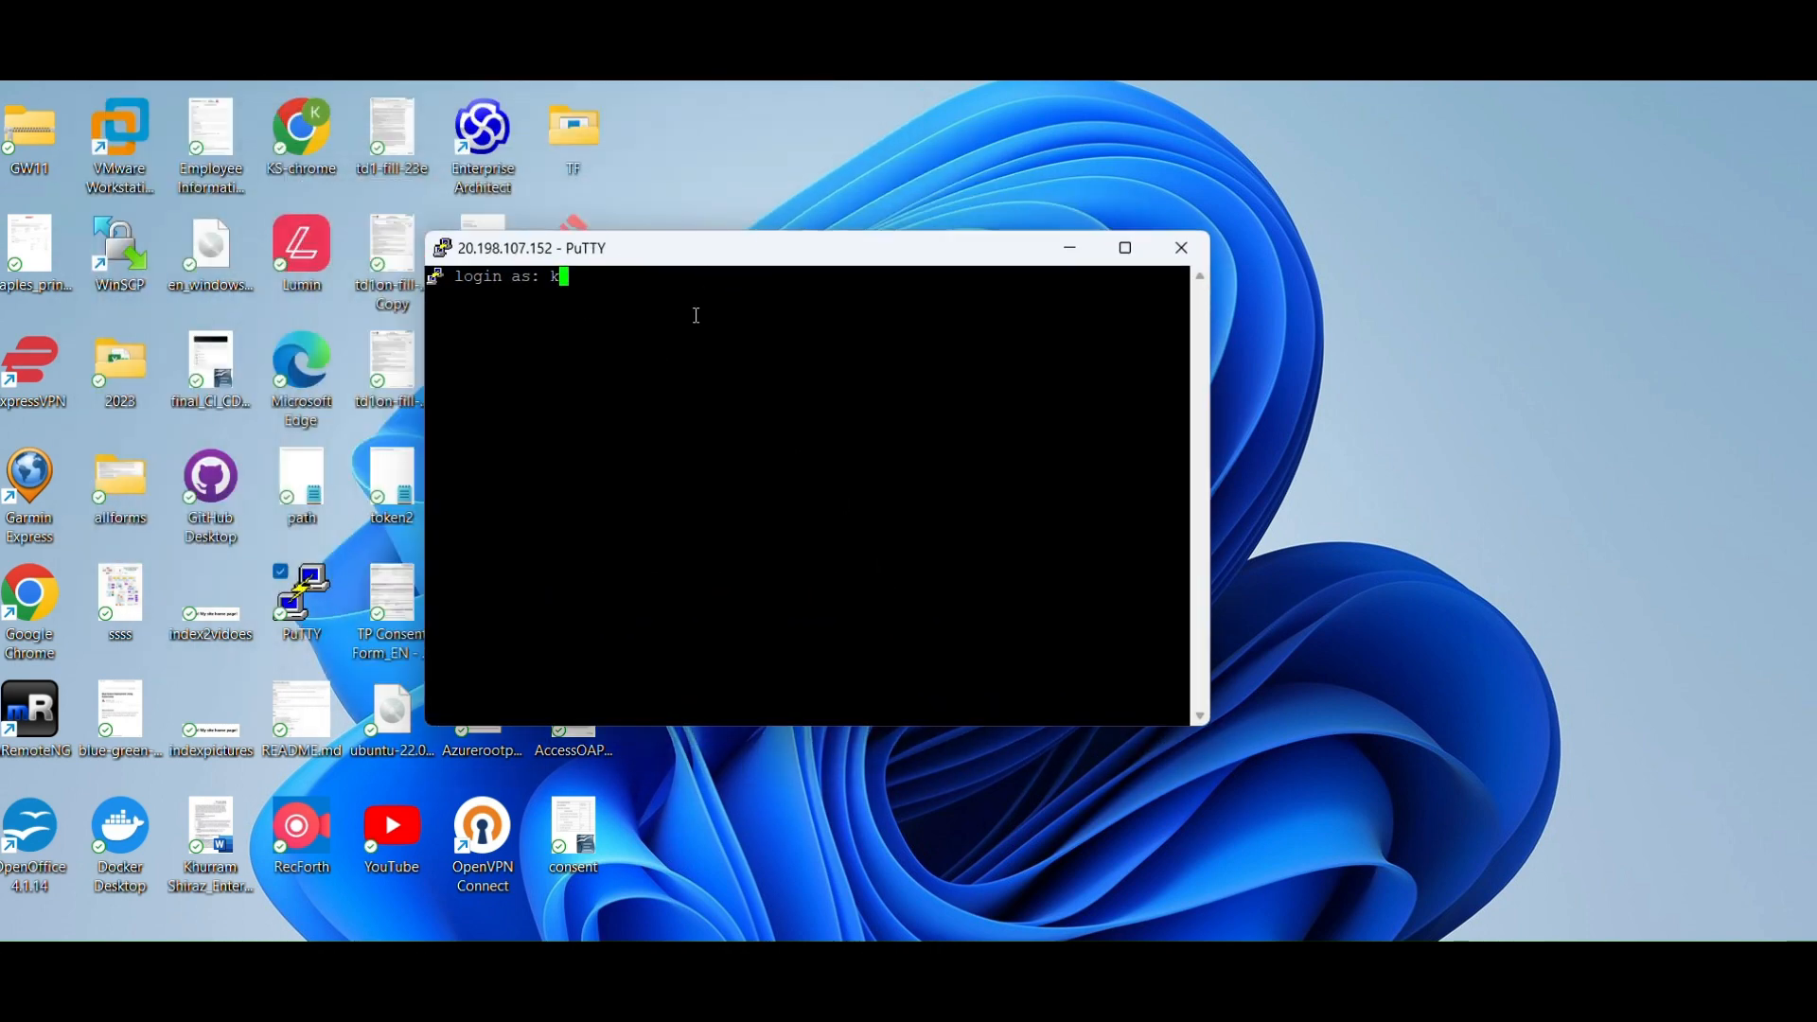
text(shiraz)
key(Return)
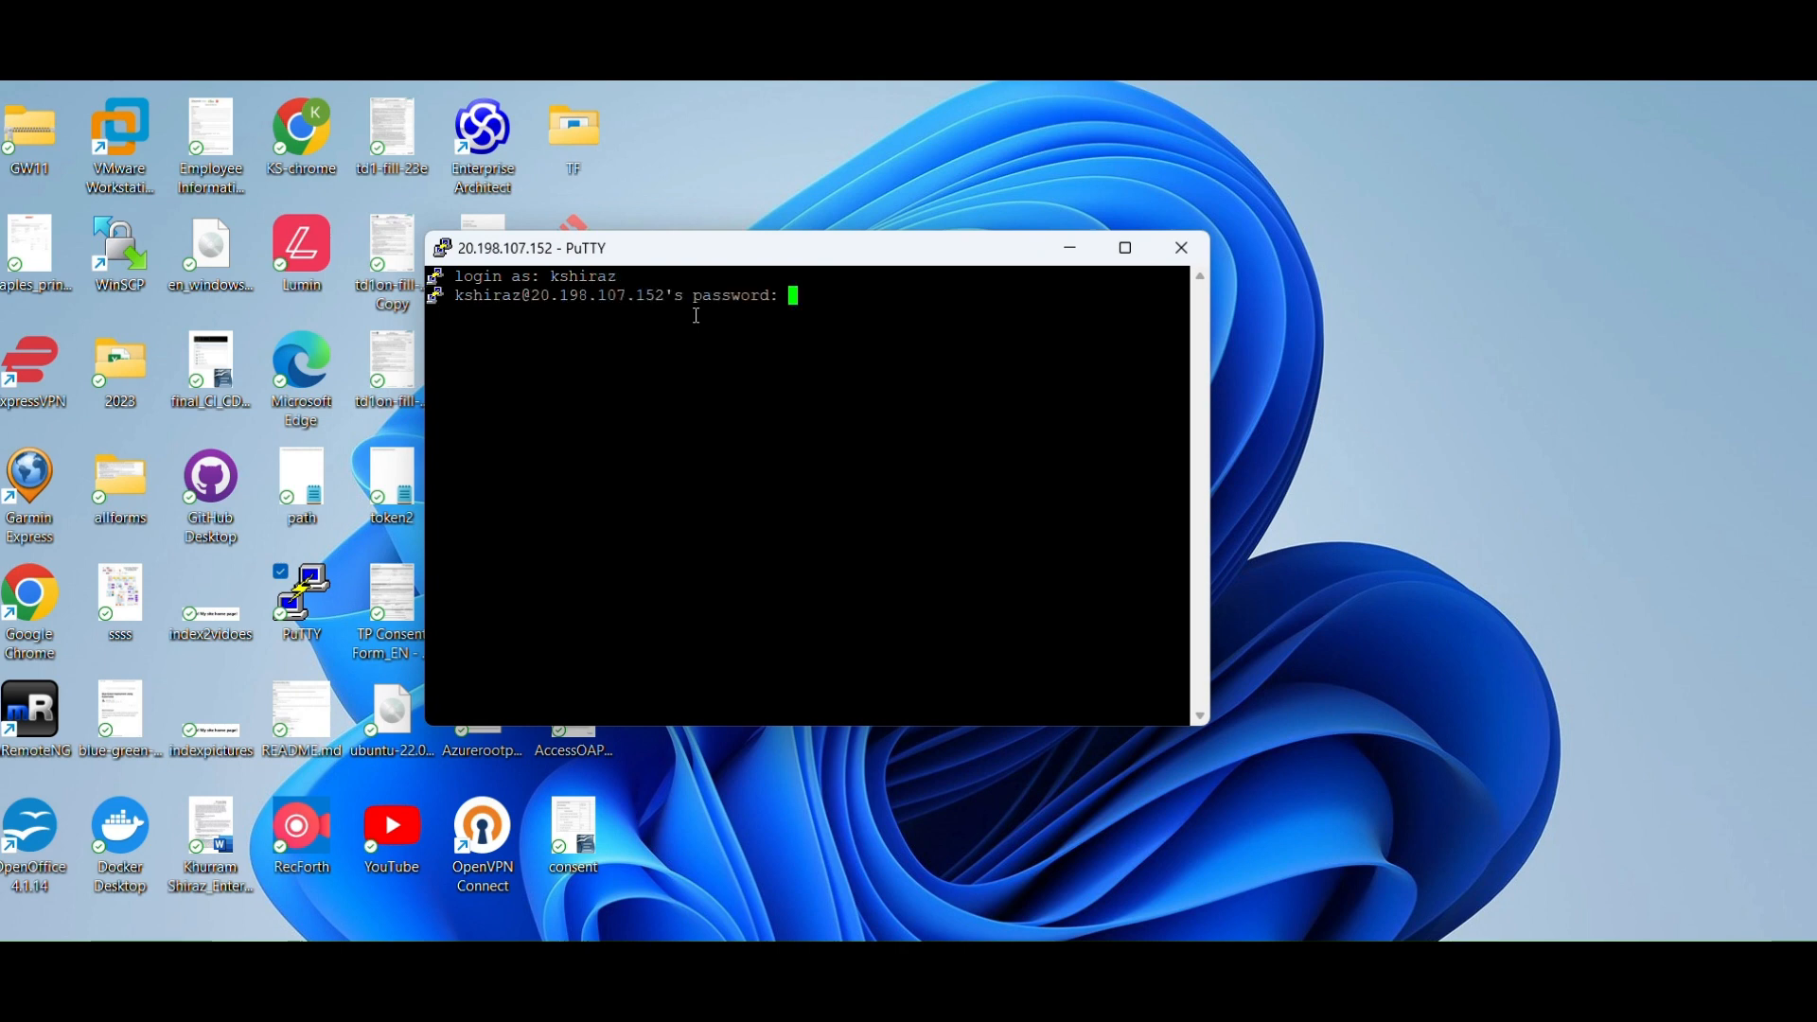
key(Return)
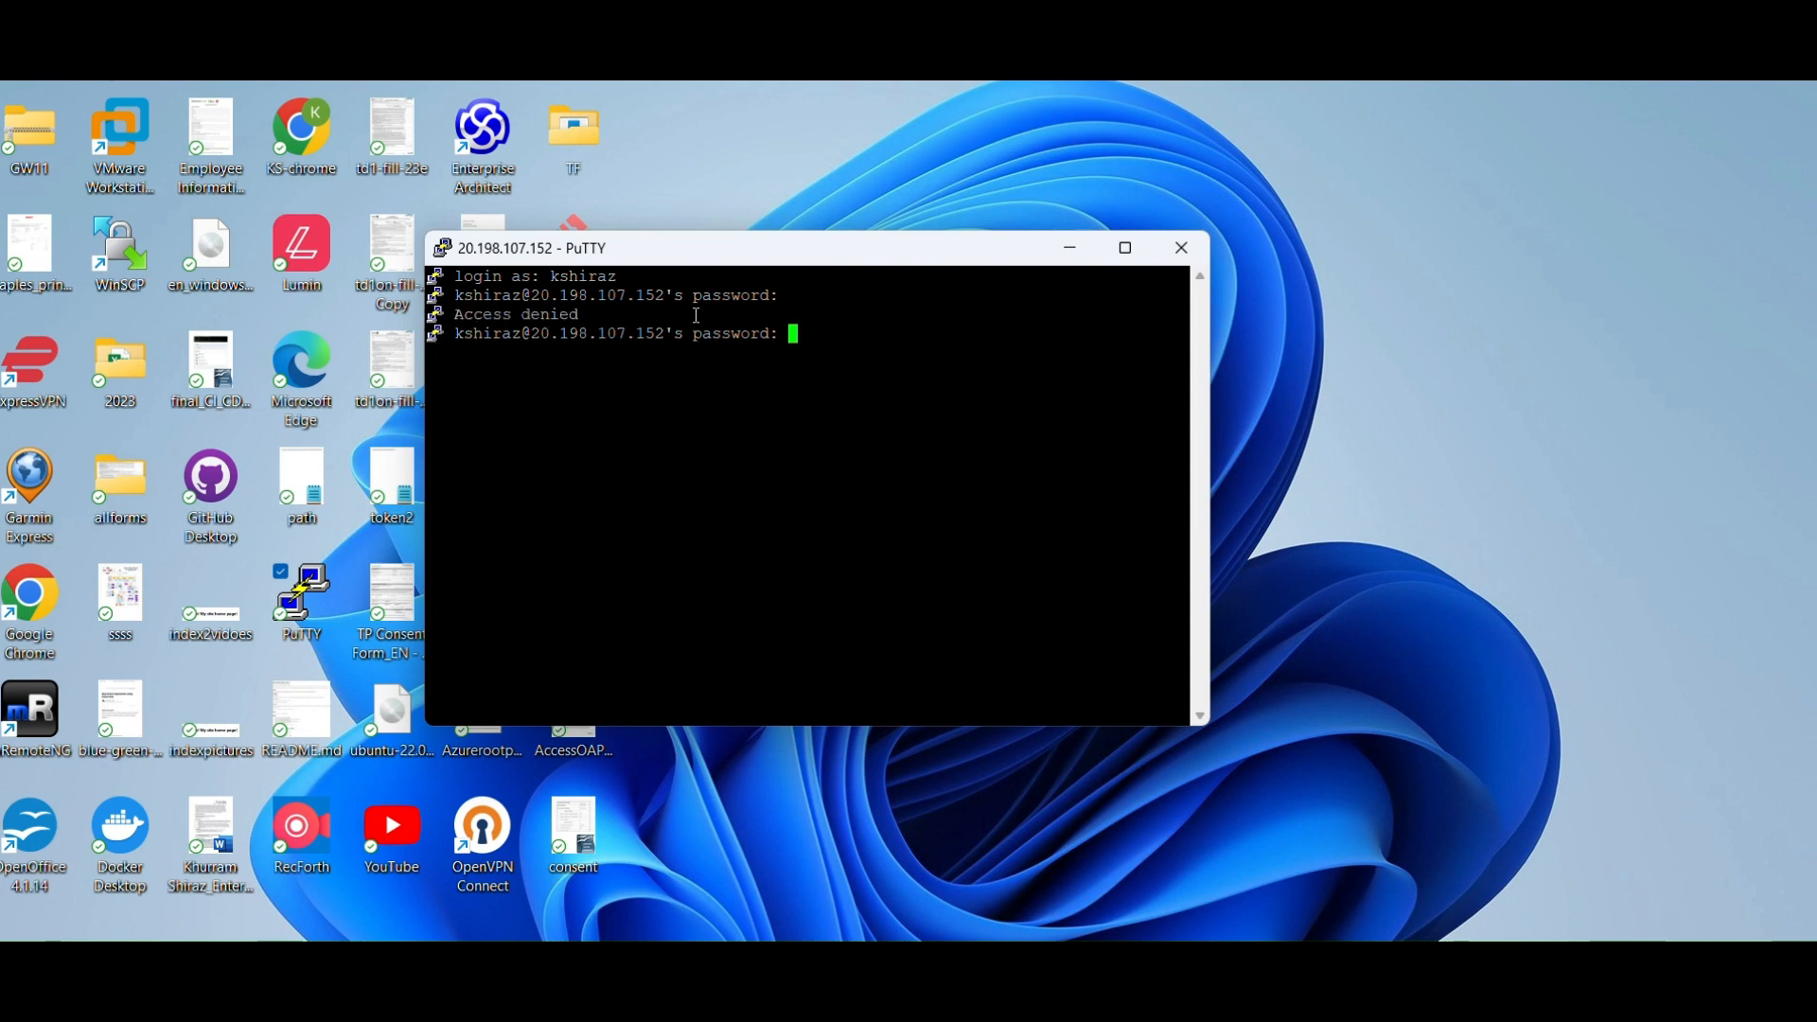
key(Return)
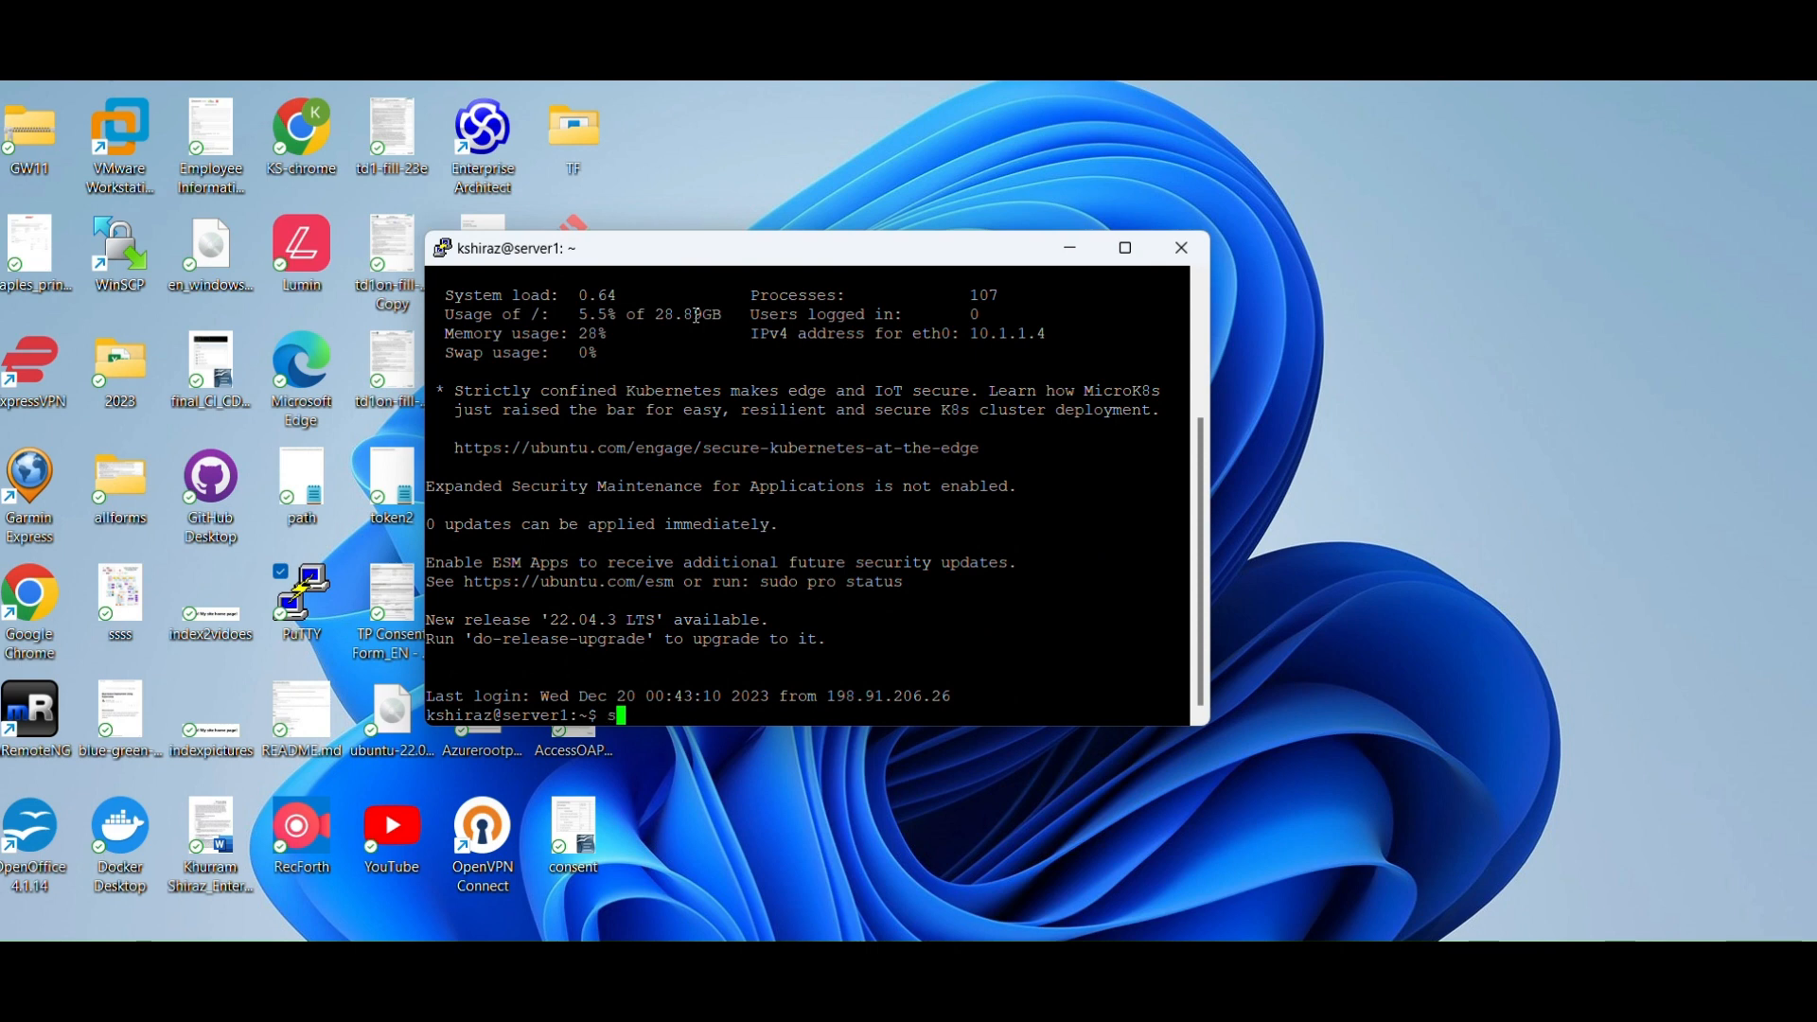
Switch to root with sudo su - and list the user's home directory with ls -al.
text(sudo su -)
key(Return)
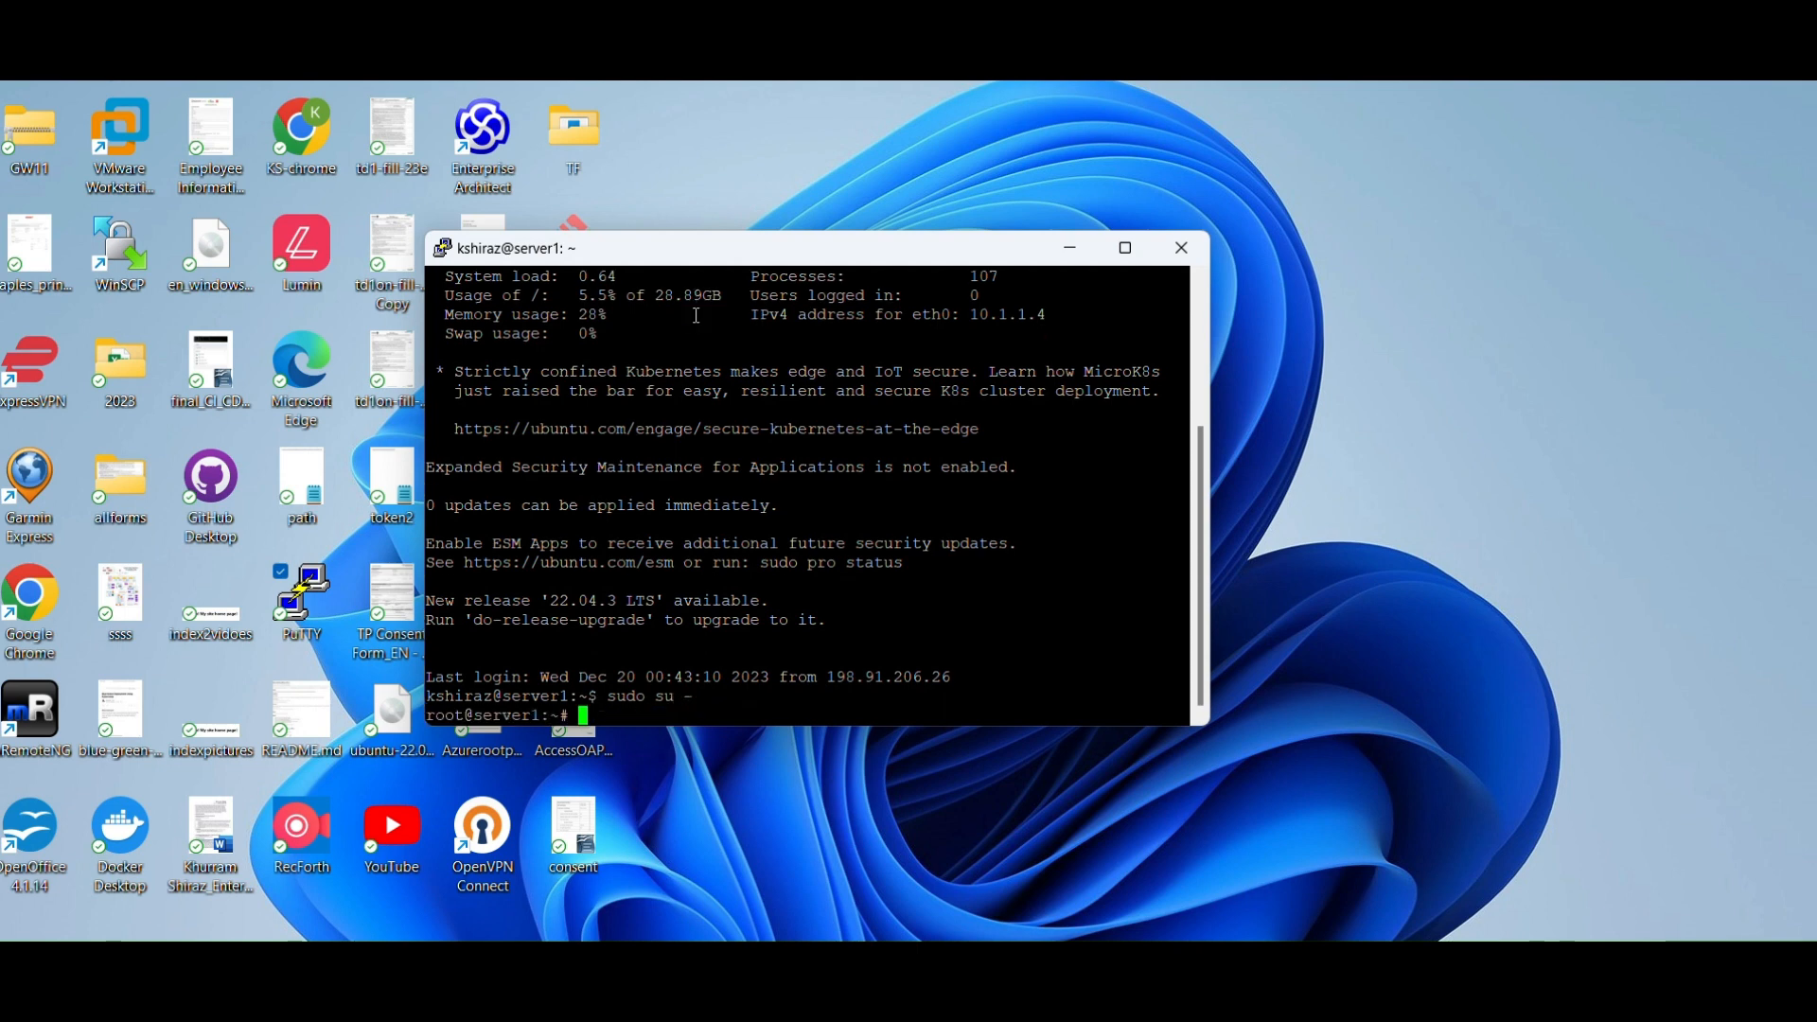
text(cd /home/shiraz)
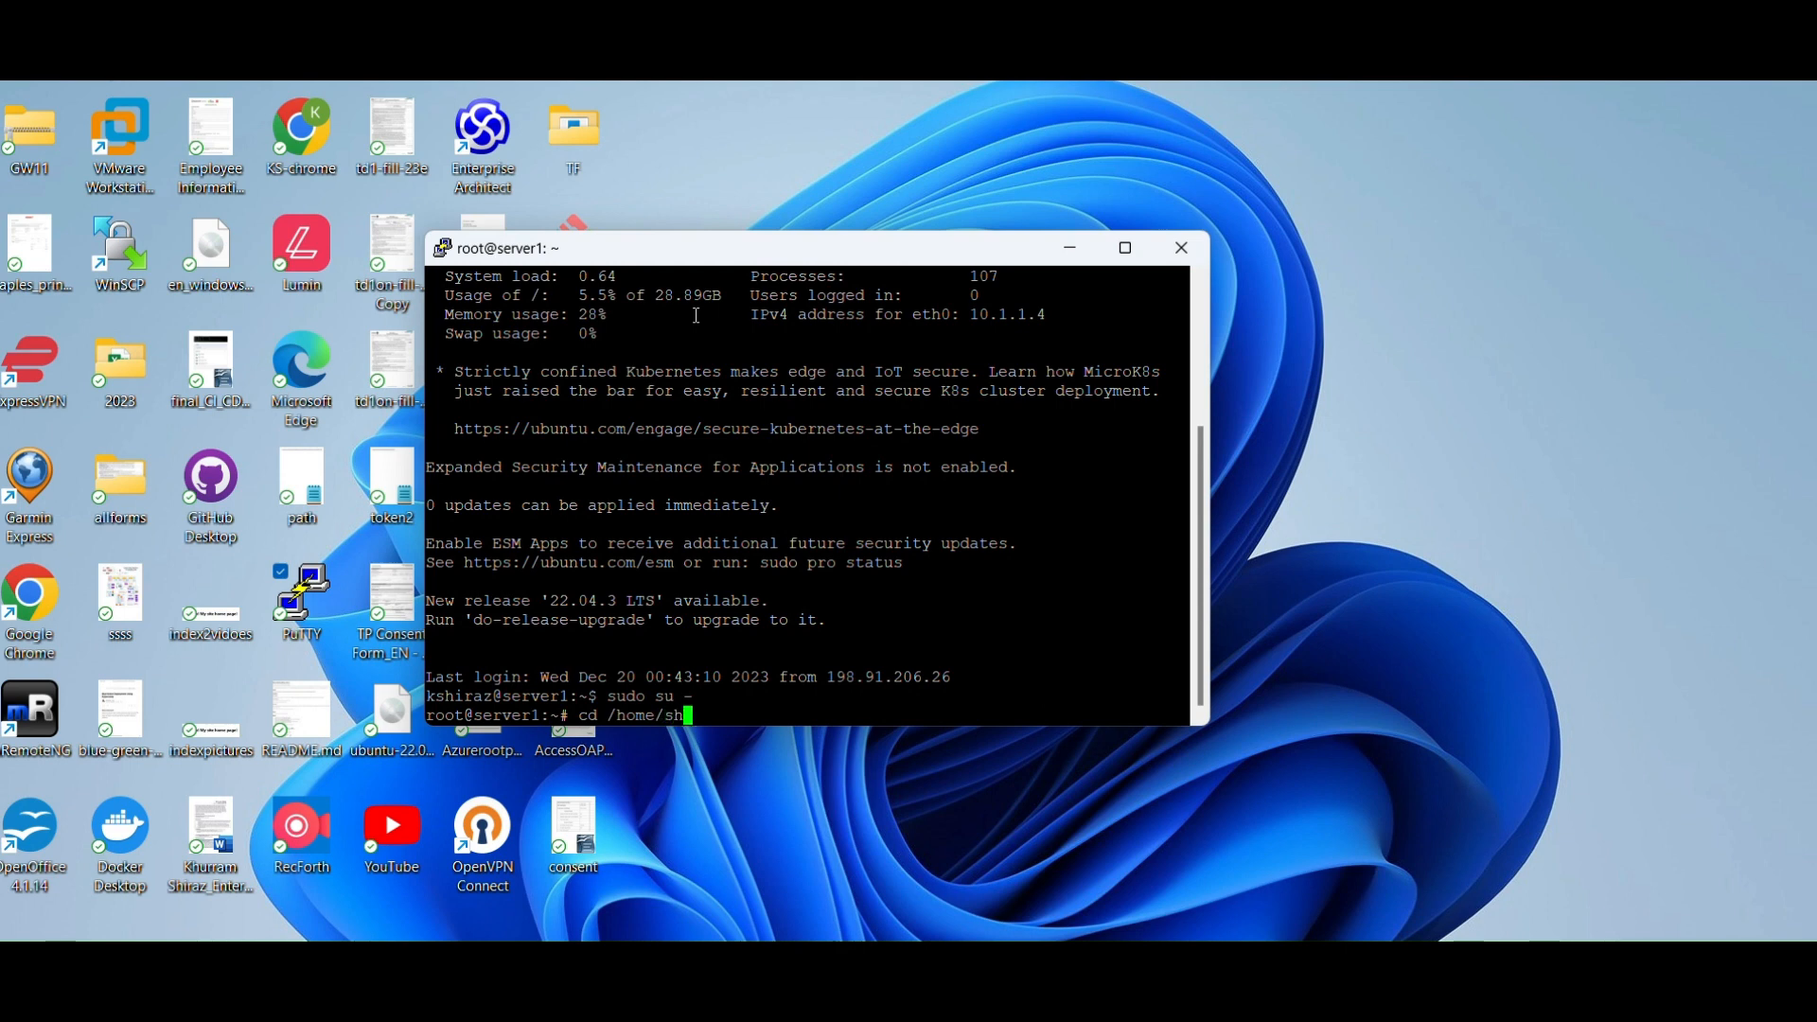
key(BackSpace)
key(BackSpace)
key(BackSpace)
key(BackSpace)
key(BackSpace)
key(BackSpace)
key(BackSpace)
text(/kshiraz/)
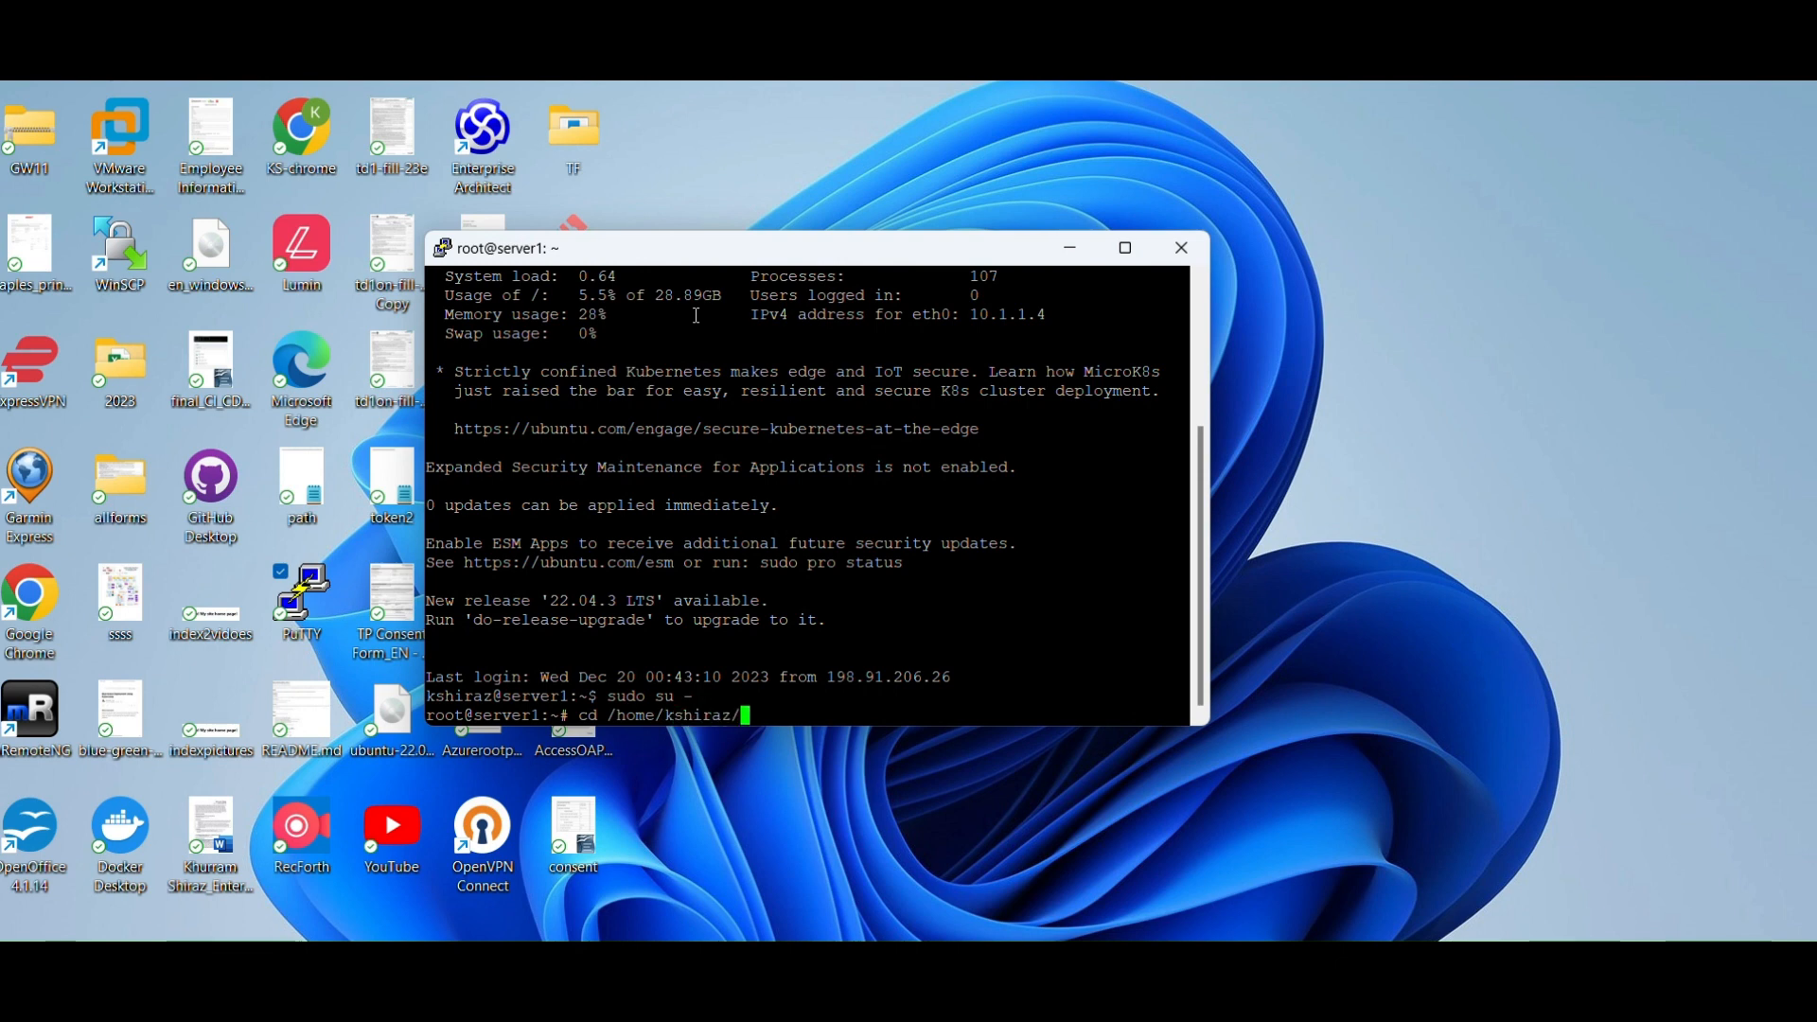
key(Return)
text(ls -al)
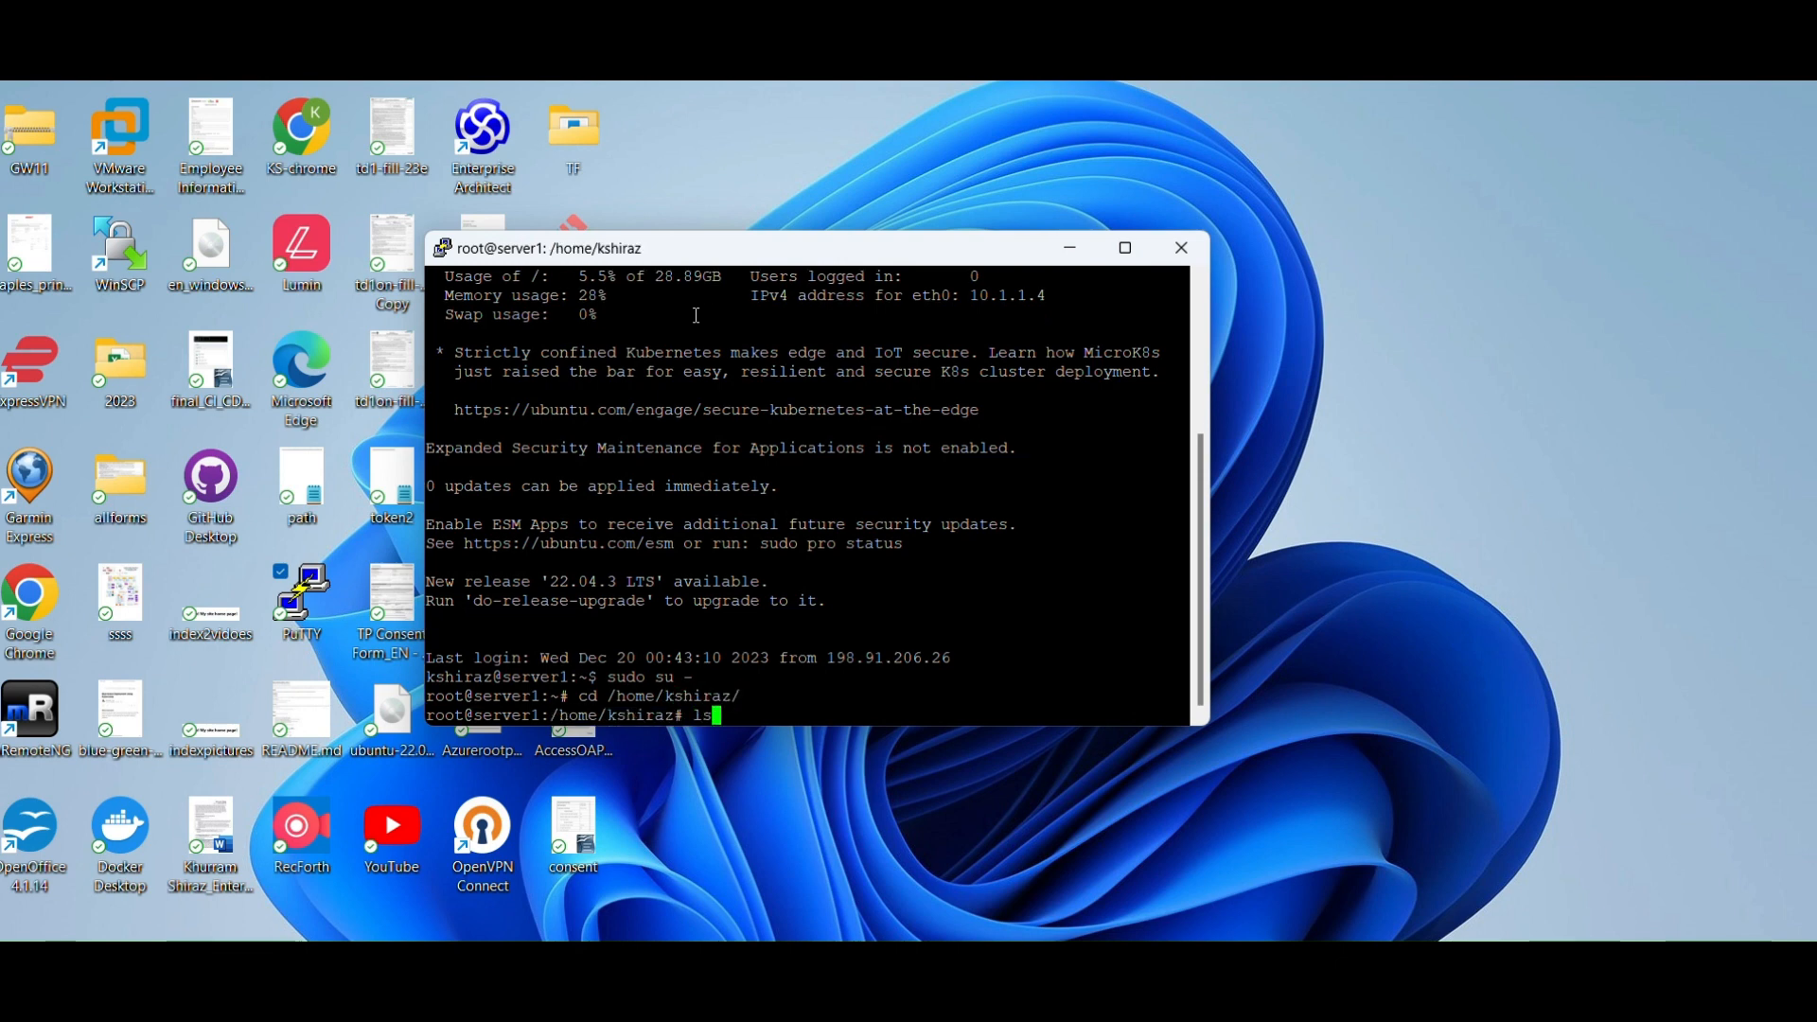
key(Return)
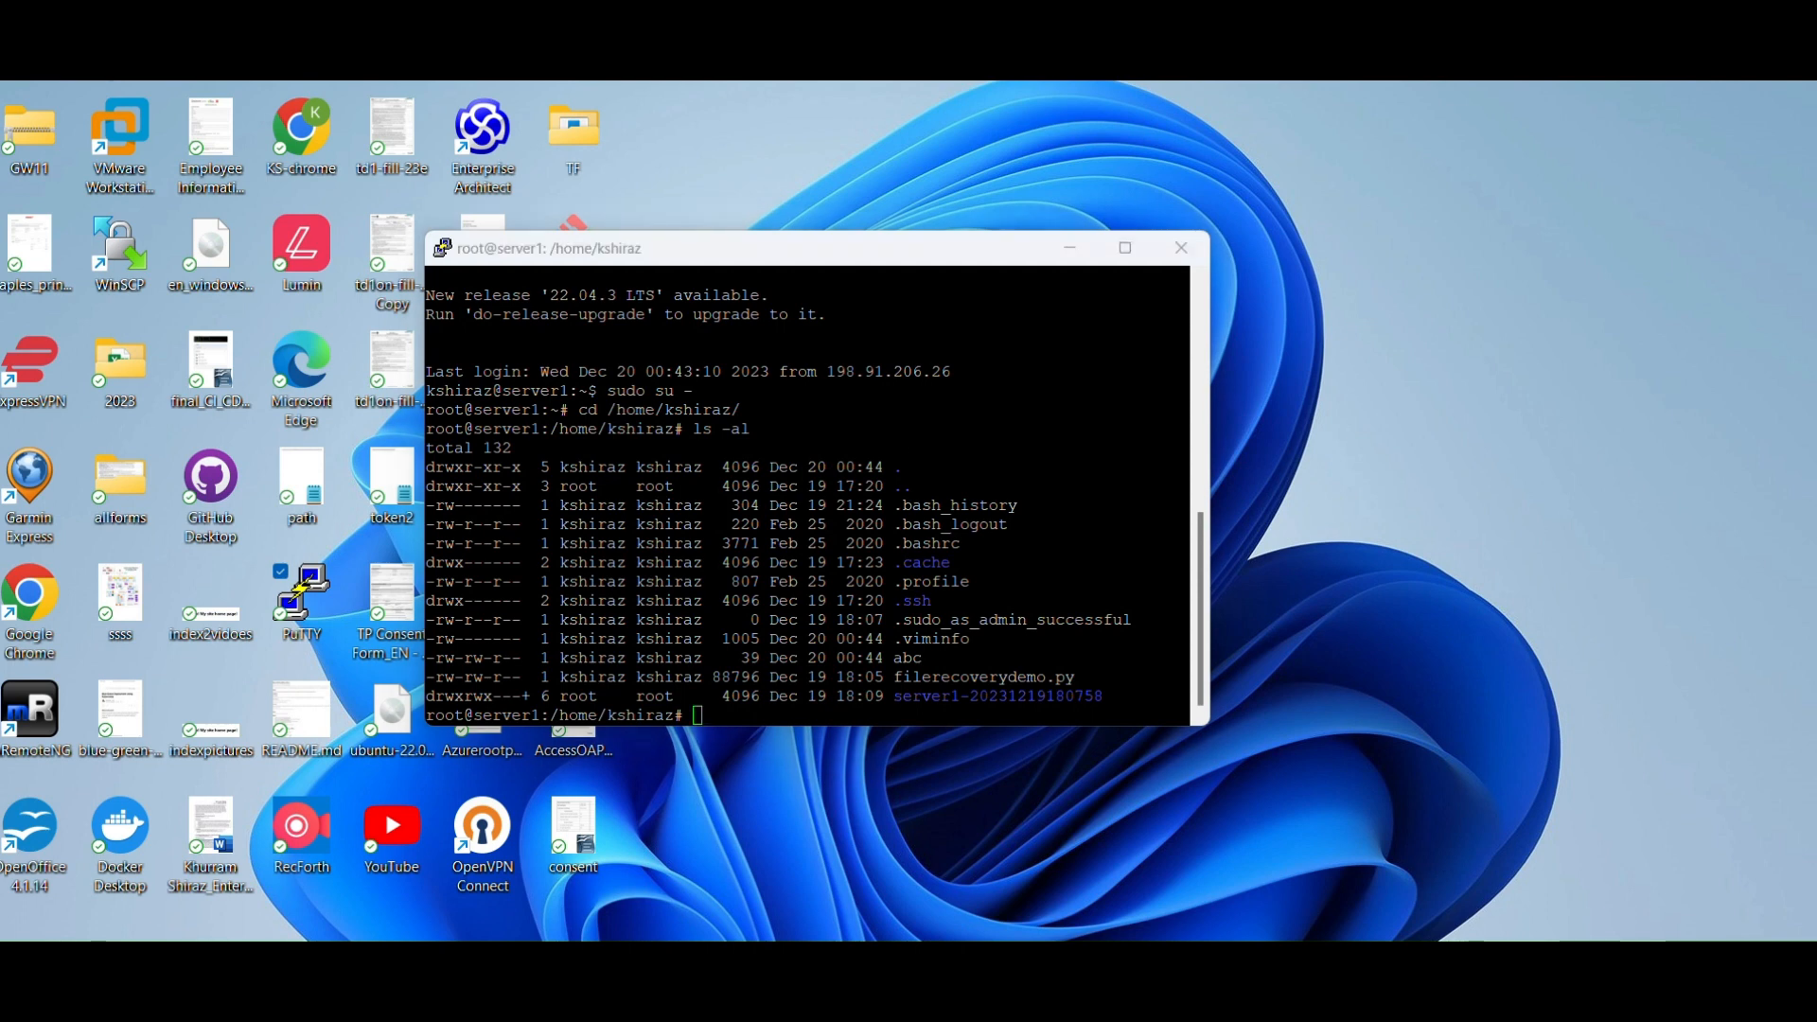
In /root, run ls -al test* to check for test files.
click(906, 459)
text(cd )
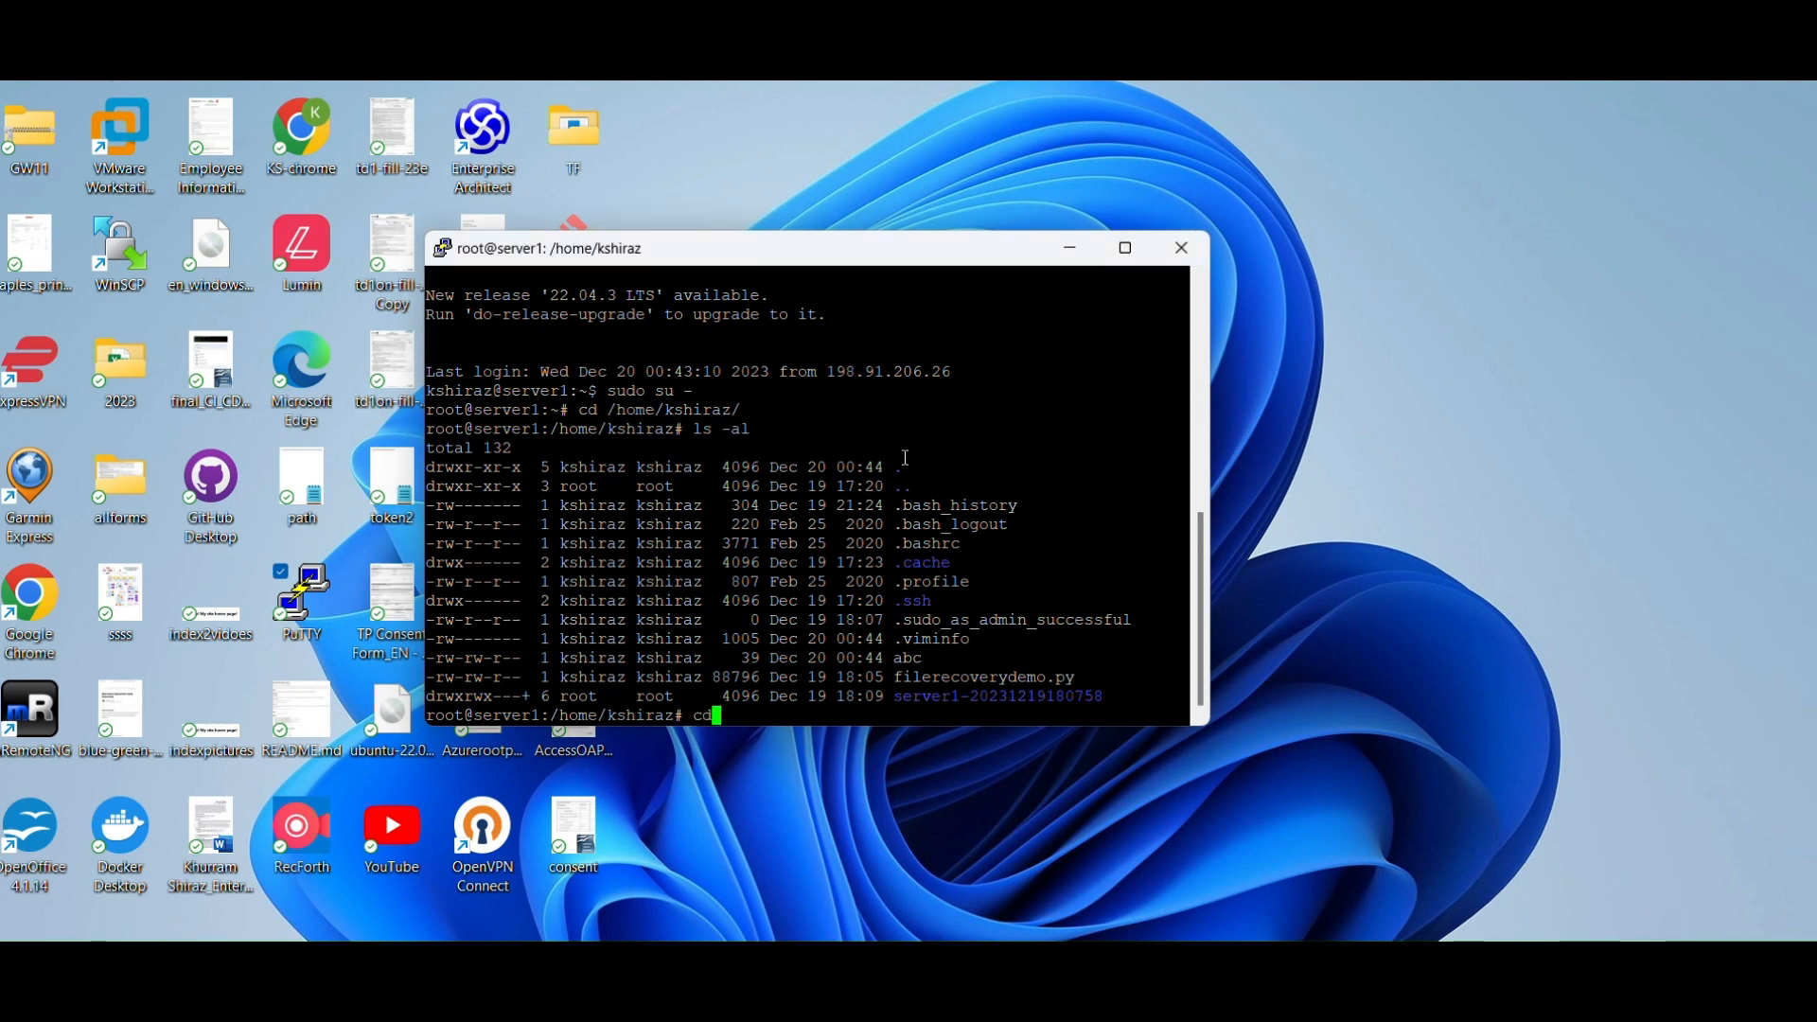
text(/root)
key(Return)
text(ls -)
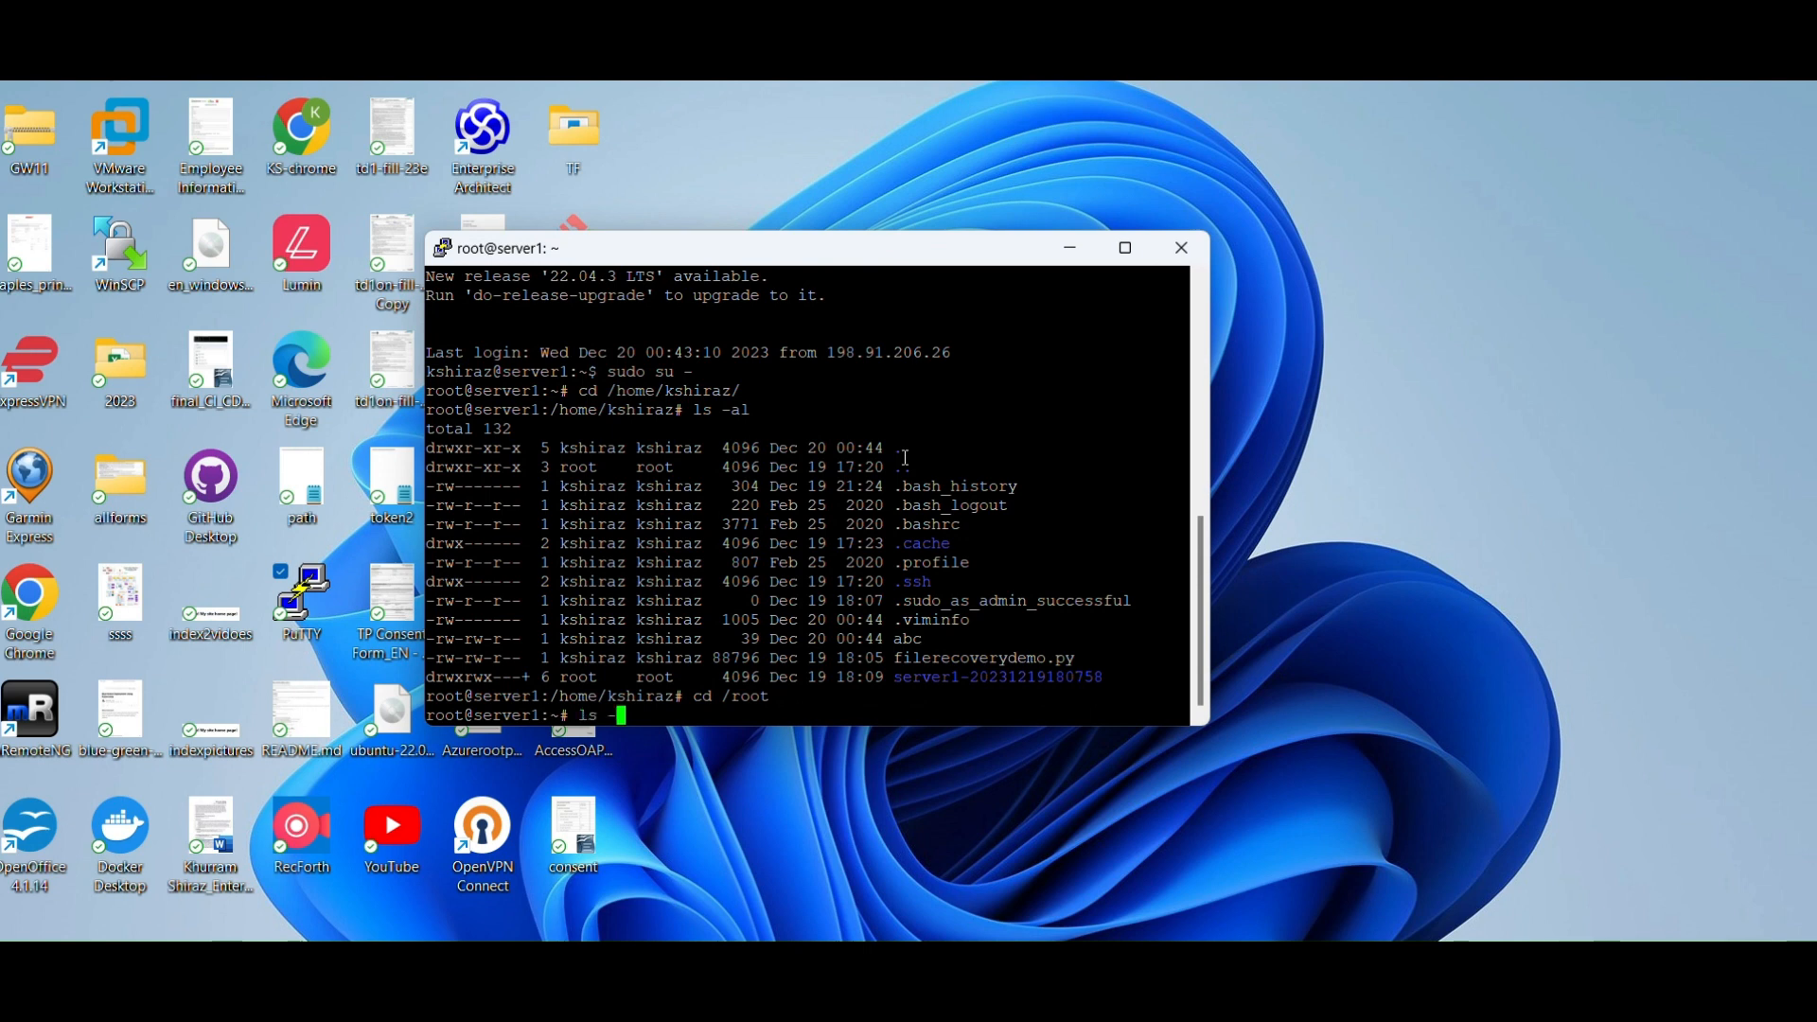
text(al test*)
key(Return)
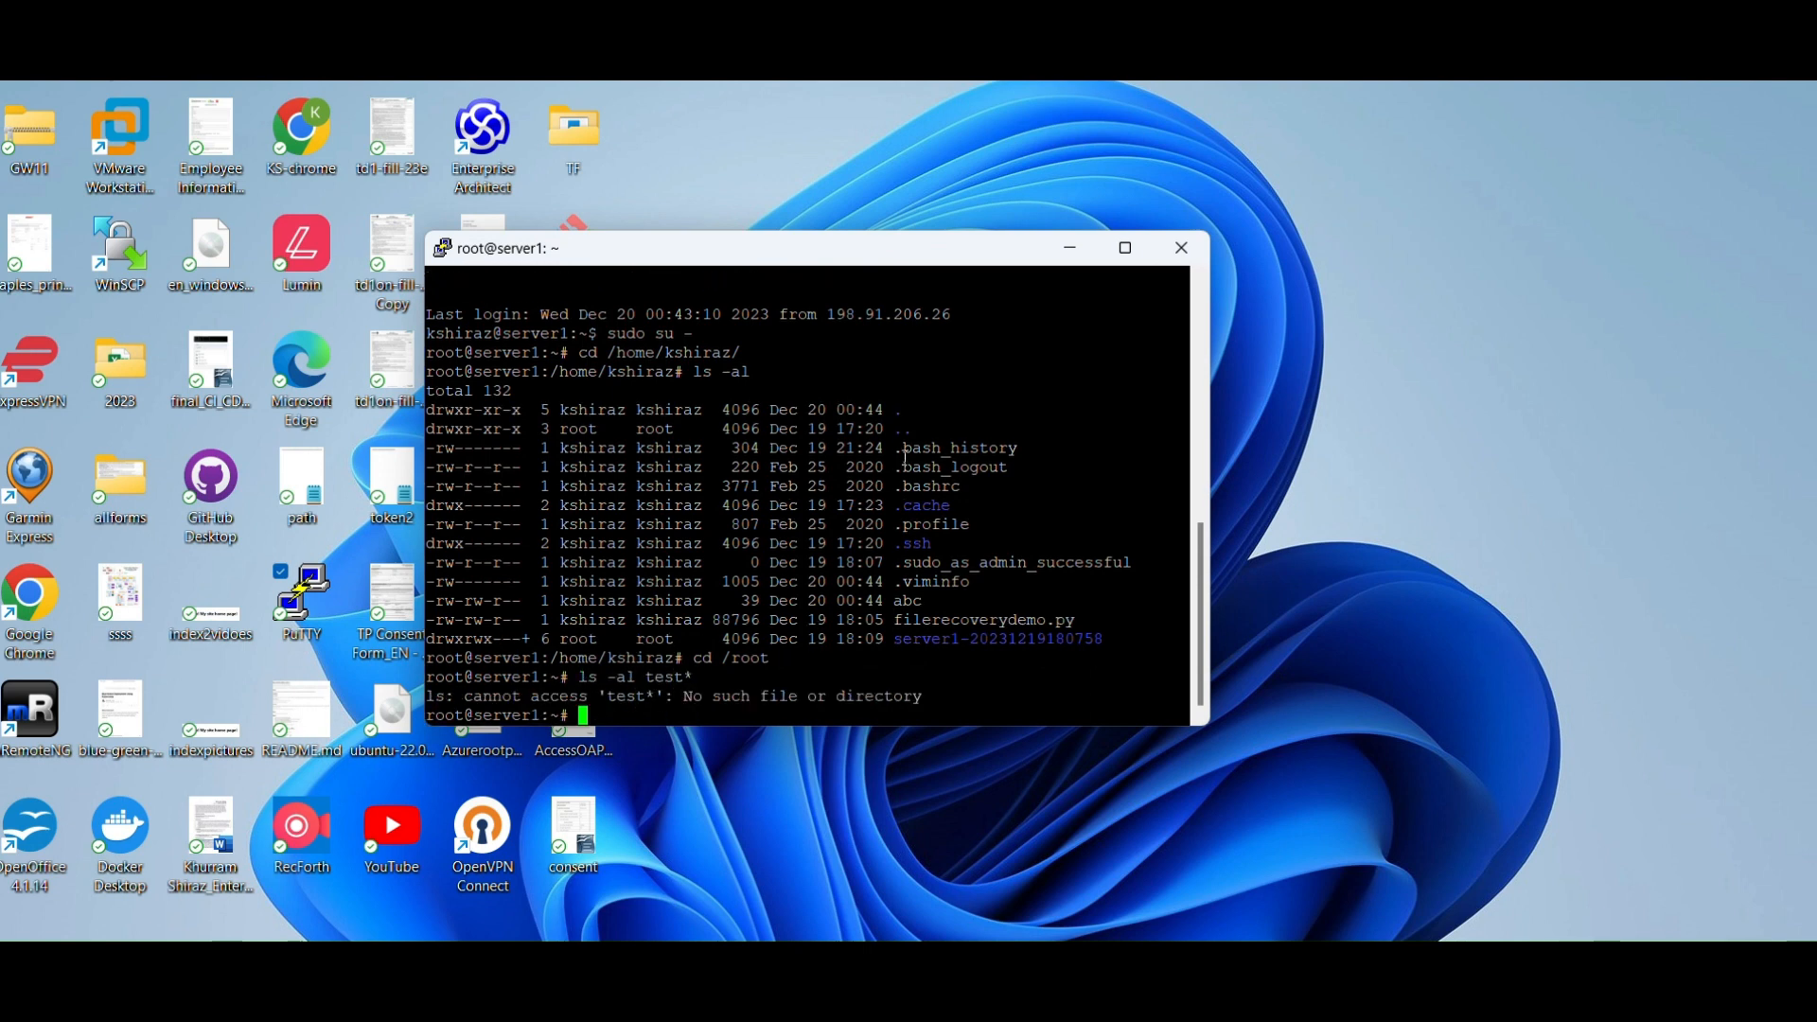
Return to the previous directory with cd - and clear the terminal.
text(cd -)
key(Return)
text(cleart)
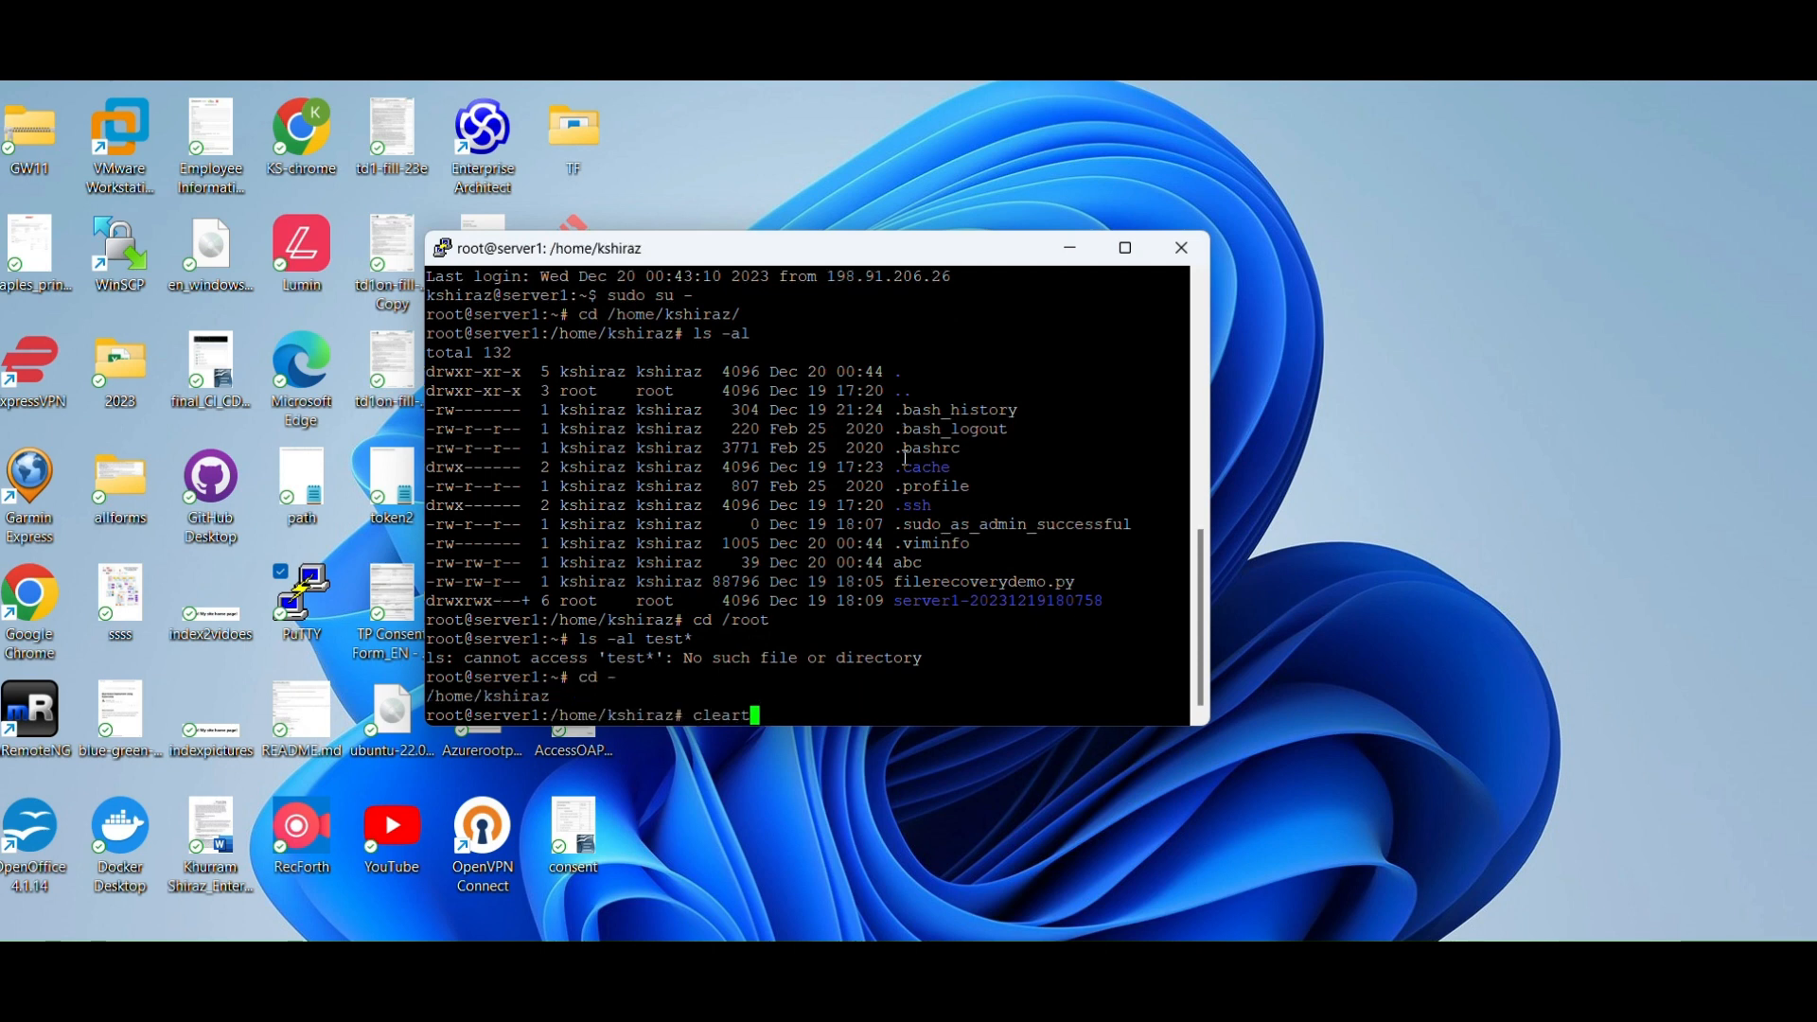
key(BackSpace)
key(Return)
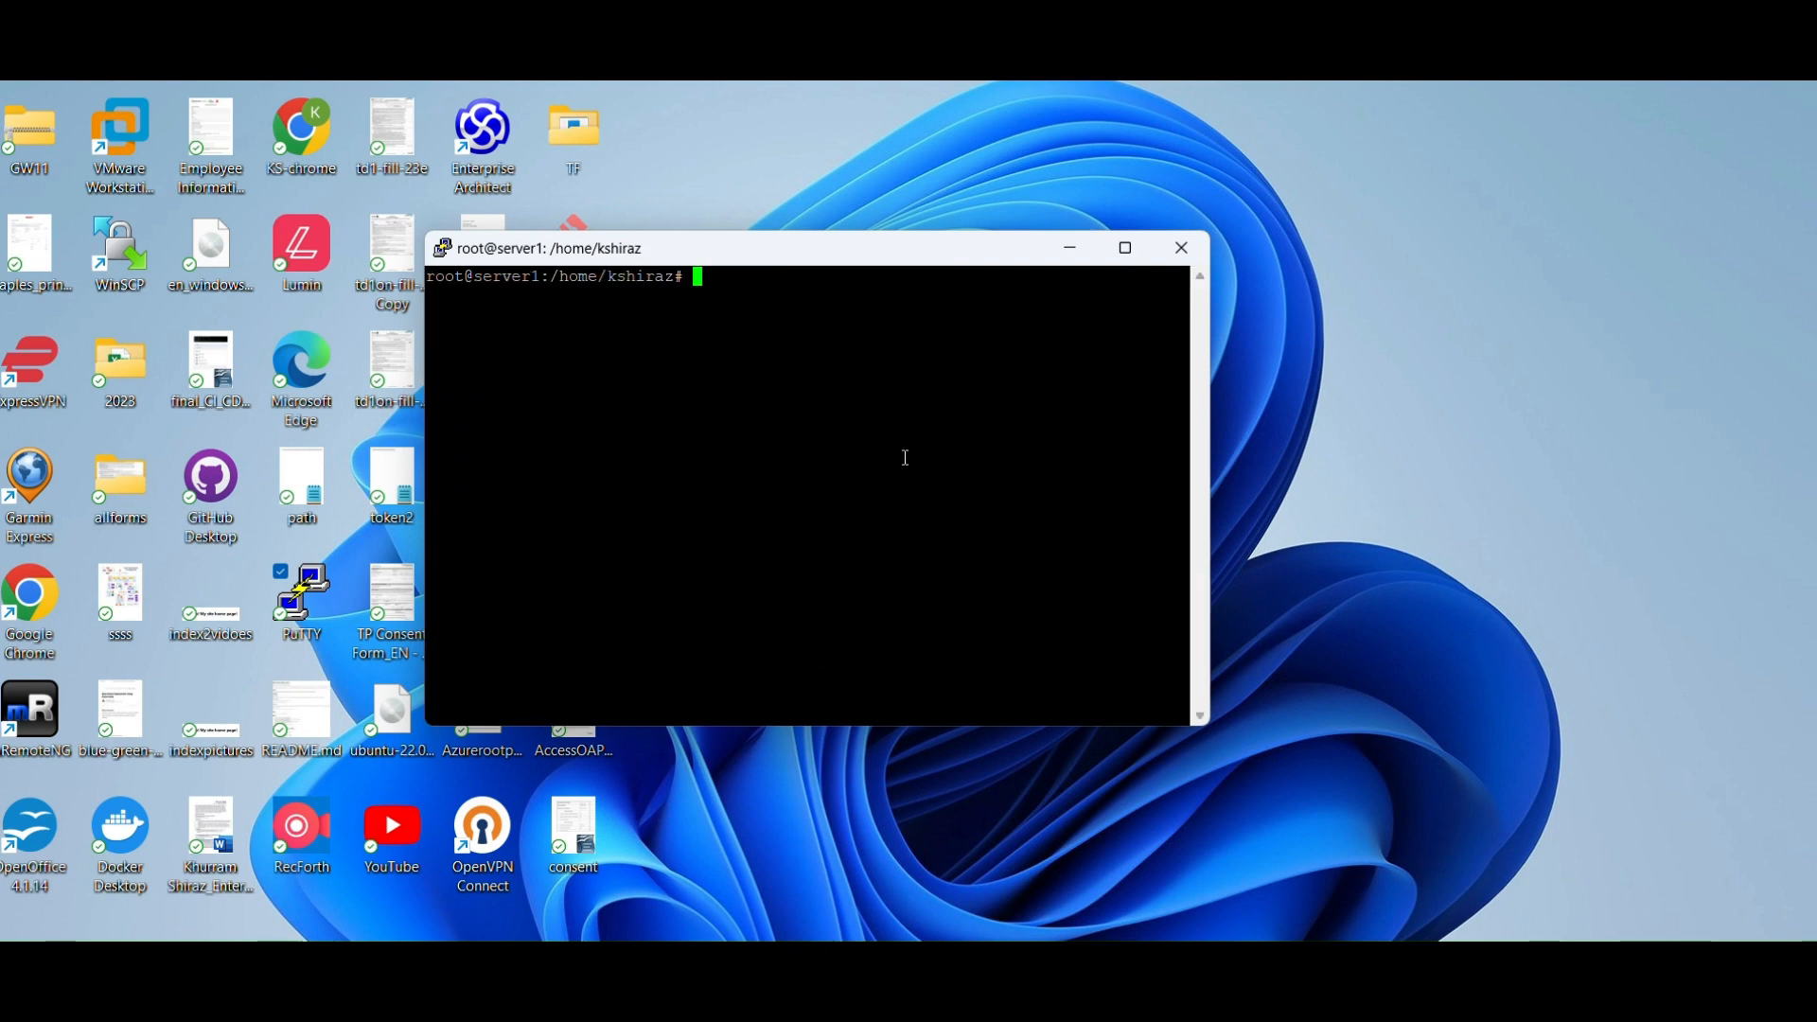